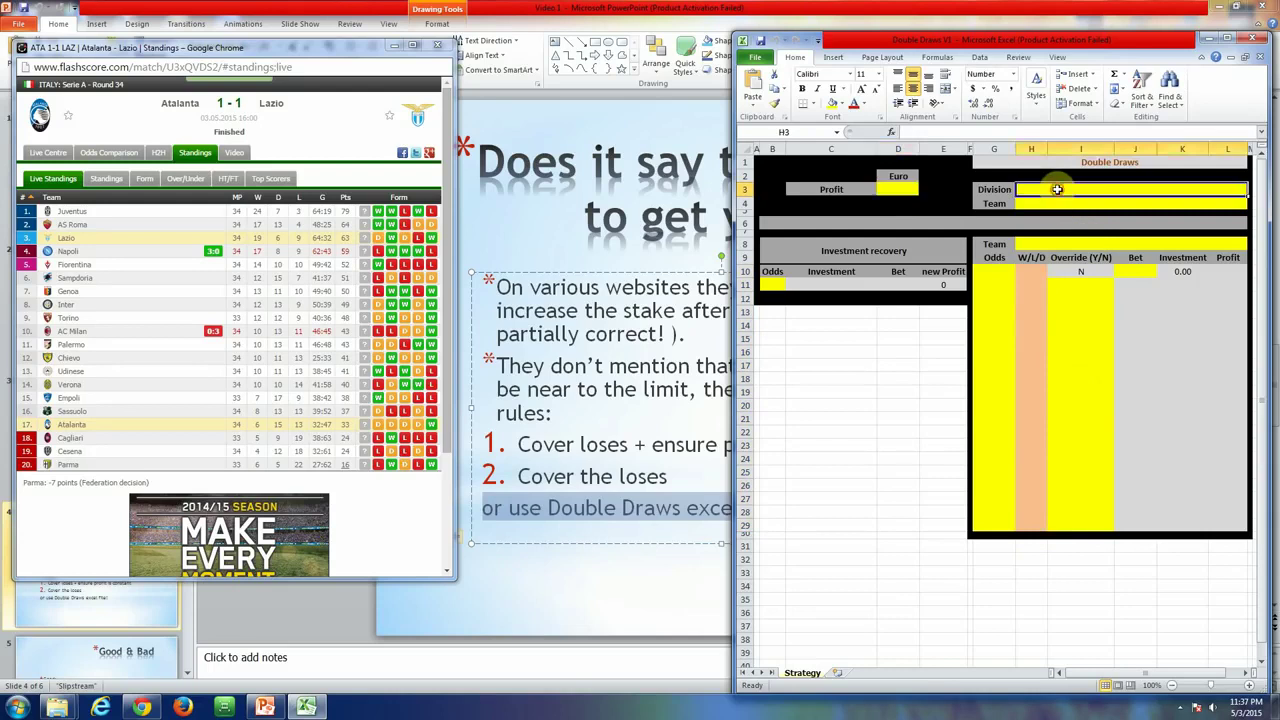
Enter L1 Italy as the division in H3 and Palermo as the team in H4
text(L)
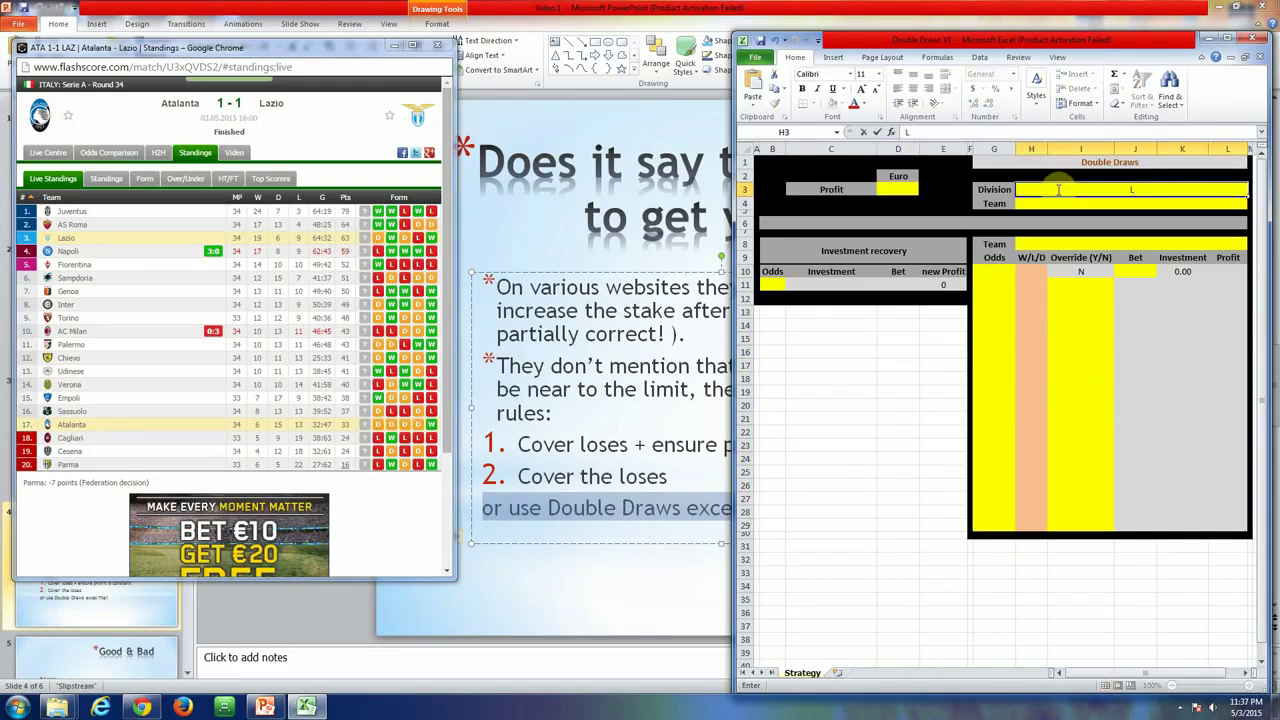
text(1 Italy)
key(Return)
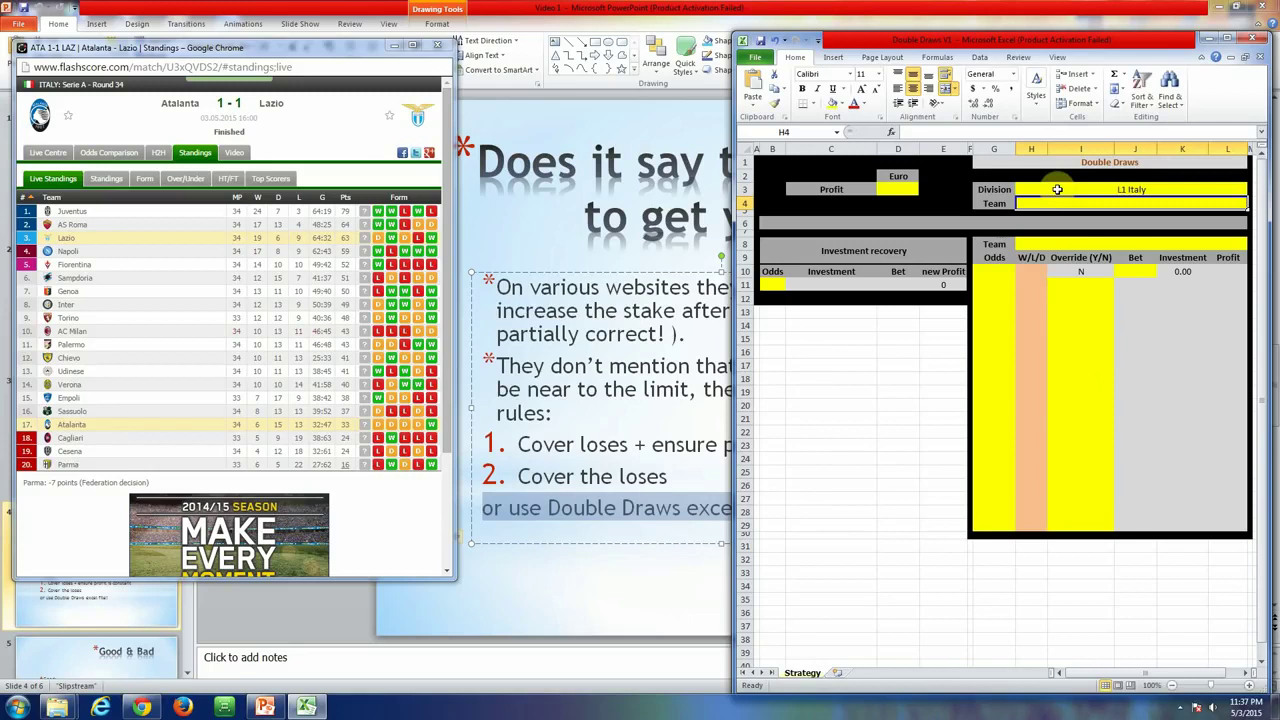
text(Pa)
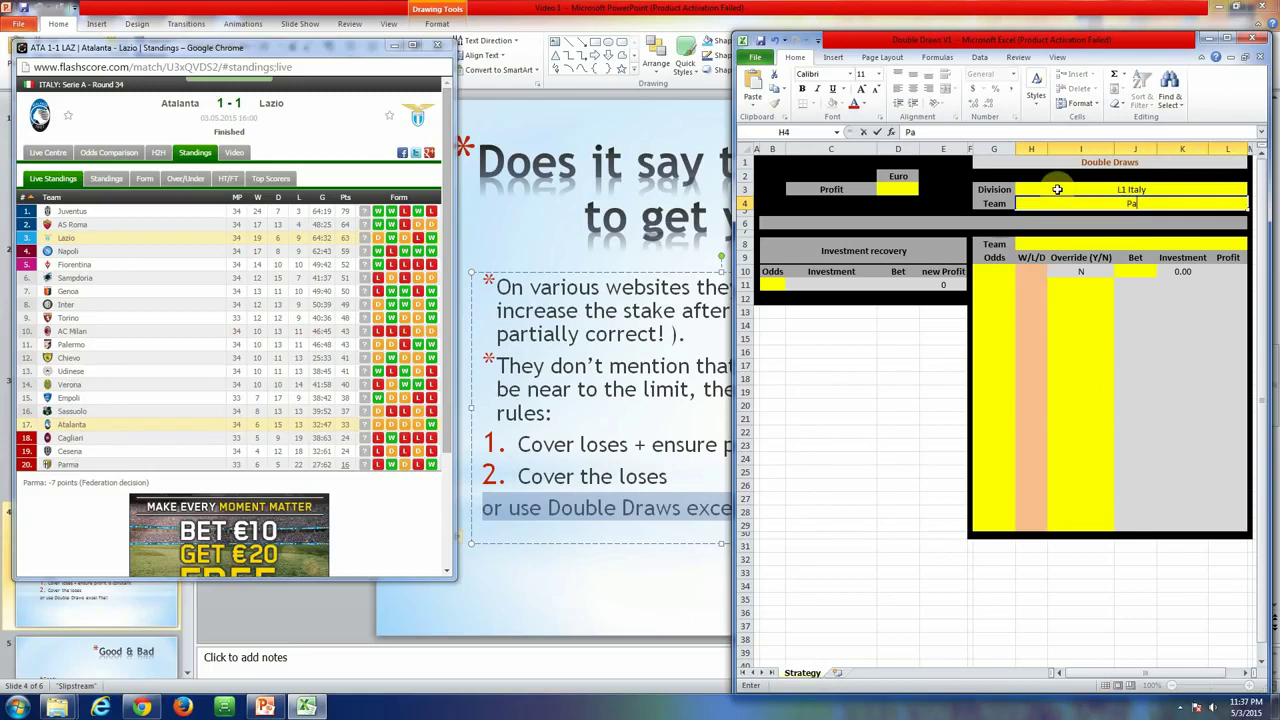
text(lermo)
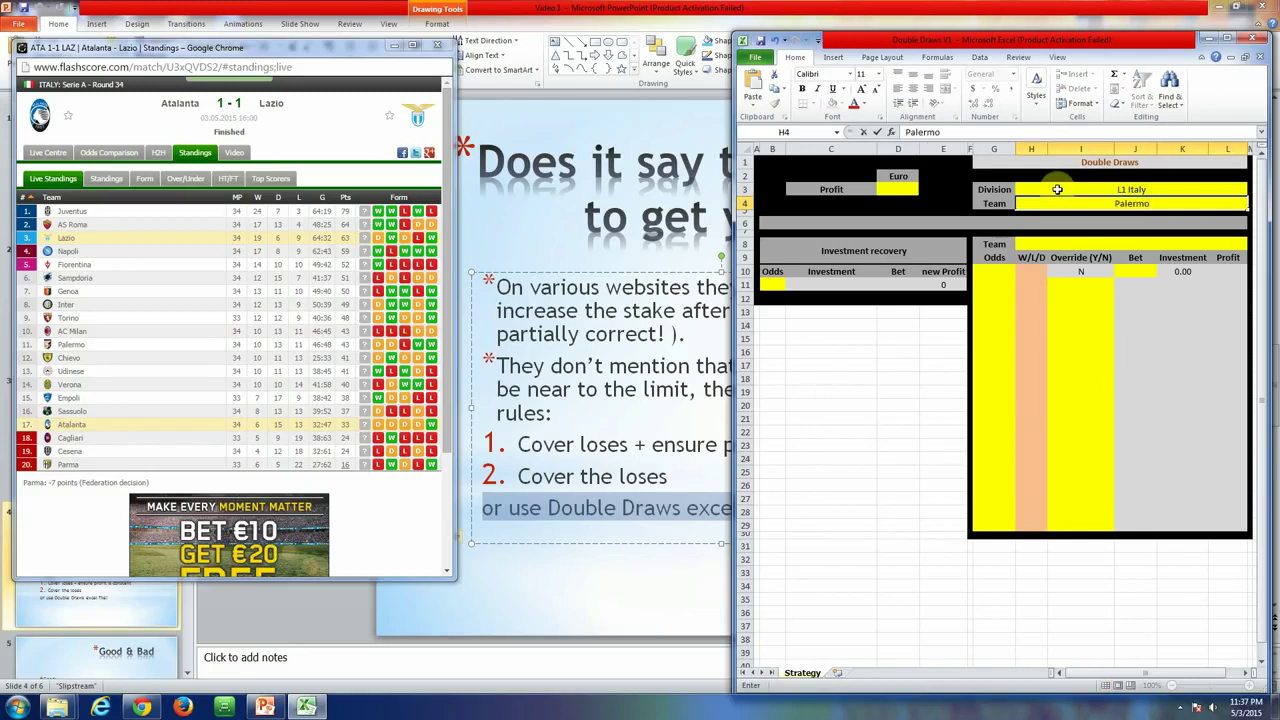
click(1120, 243)
text(Palermo)
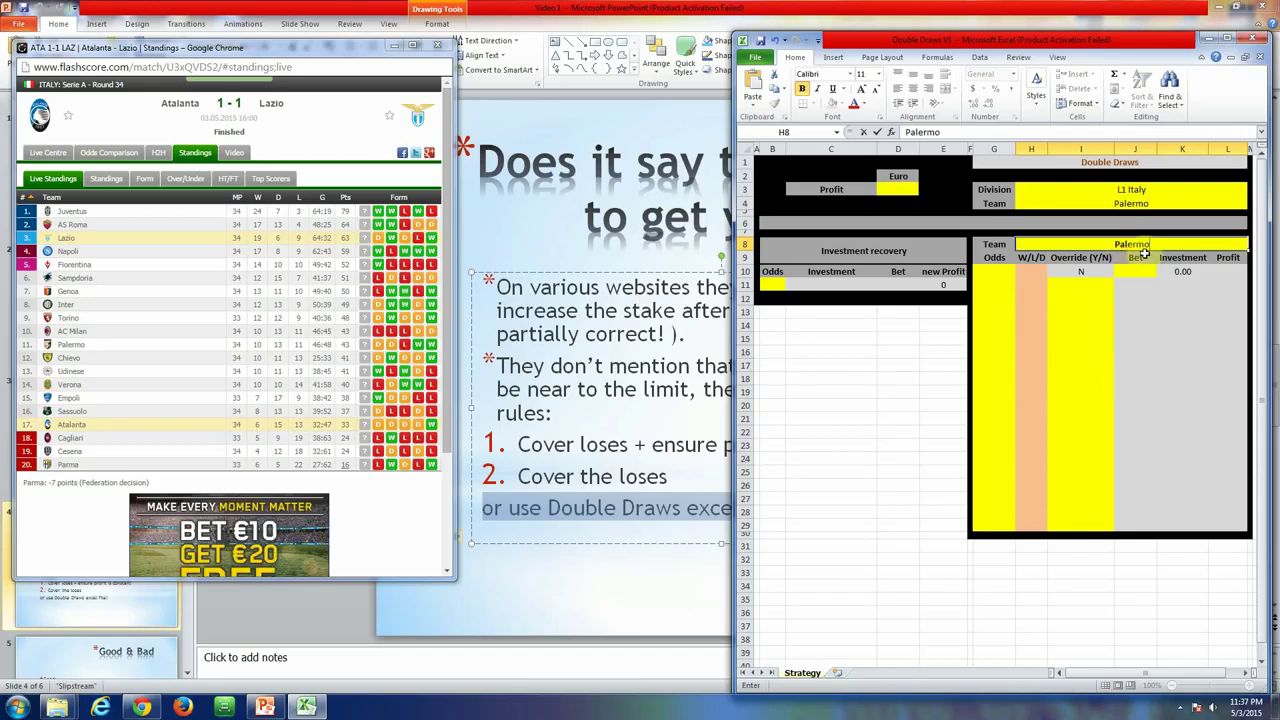
click(1136, 270)
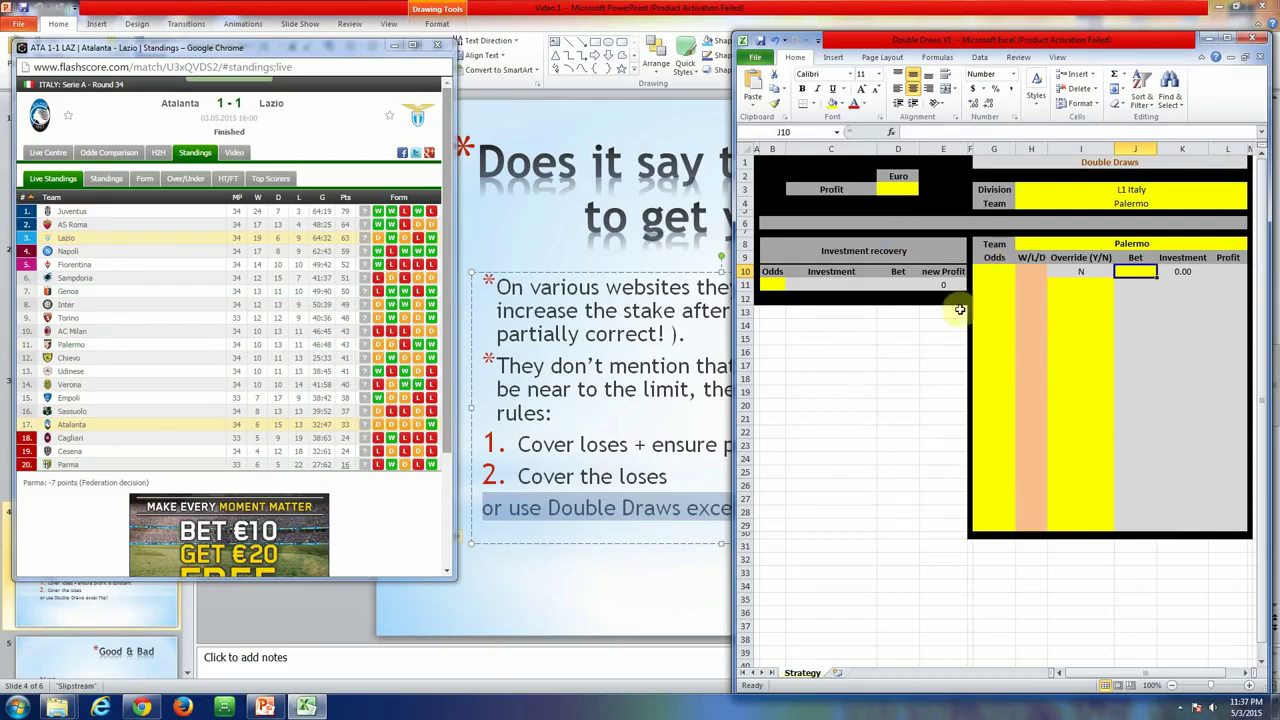
Enter a starting bet of 2 in the first match's bet cell J10
click(998, 270)
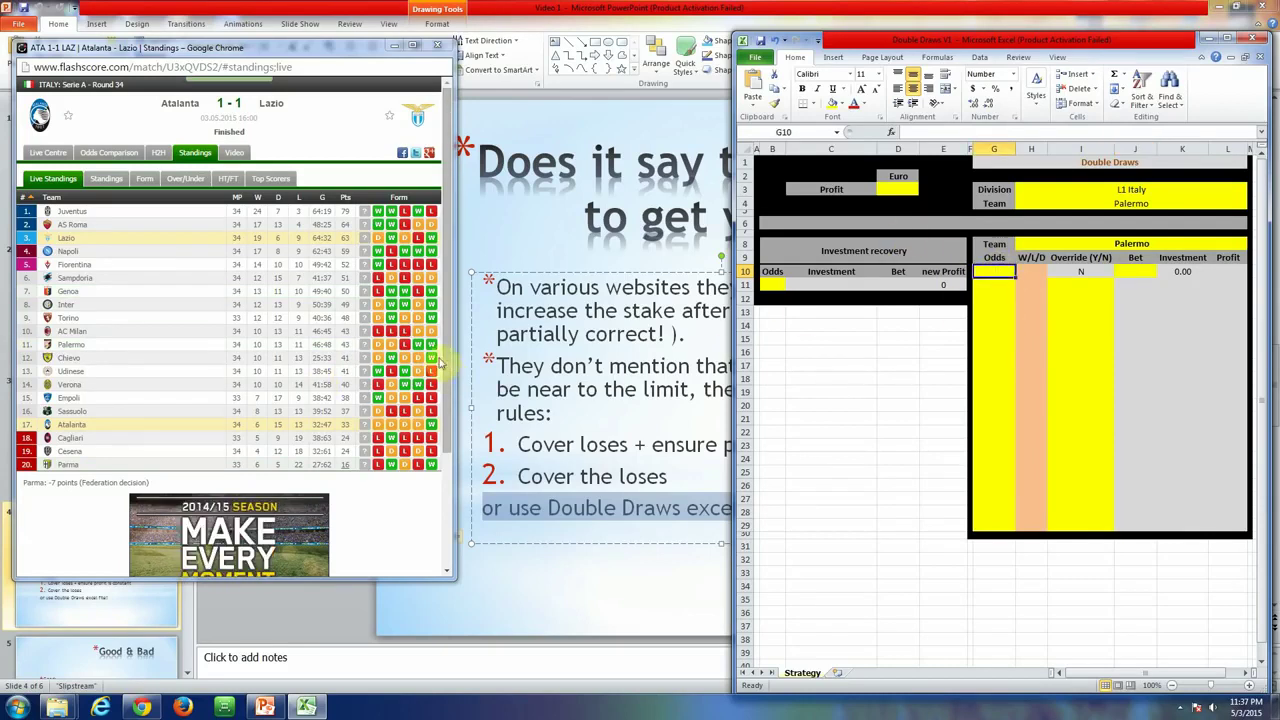
mouse_move(425, 350)
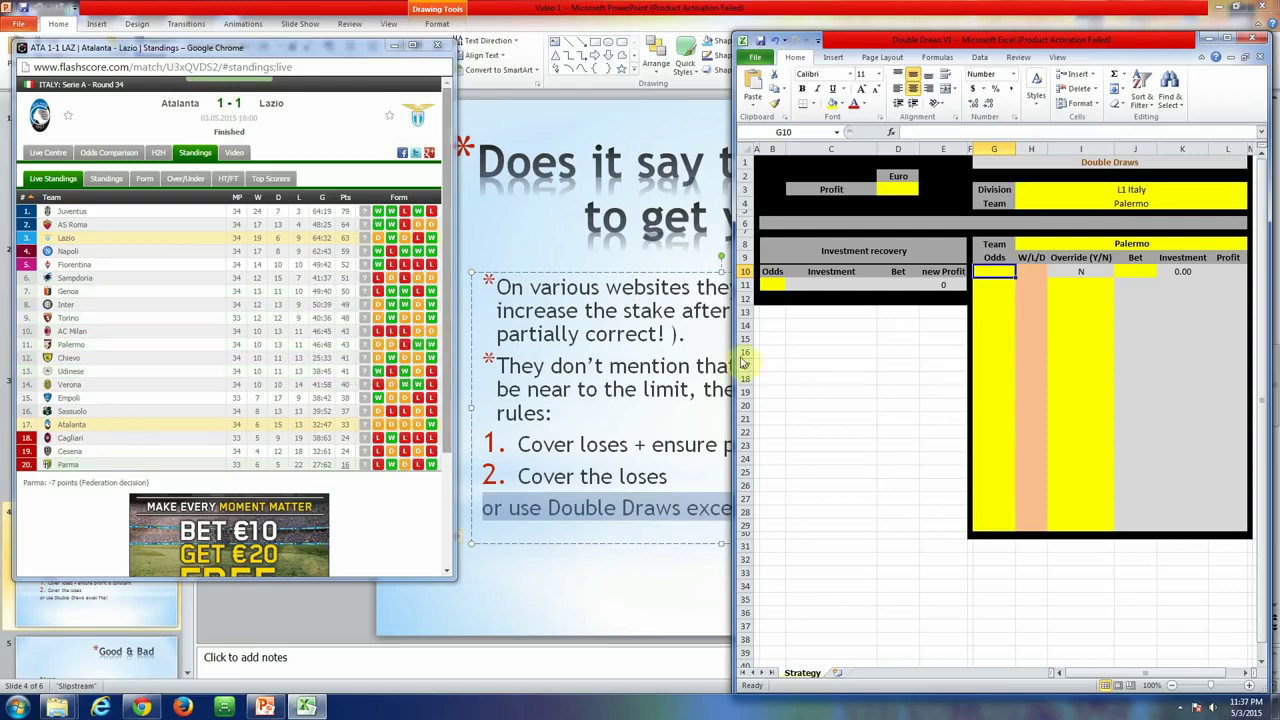
click(1133, 271)
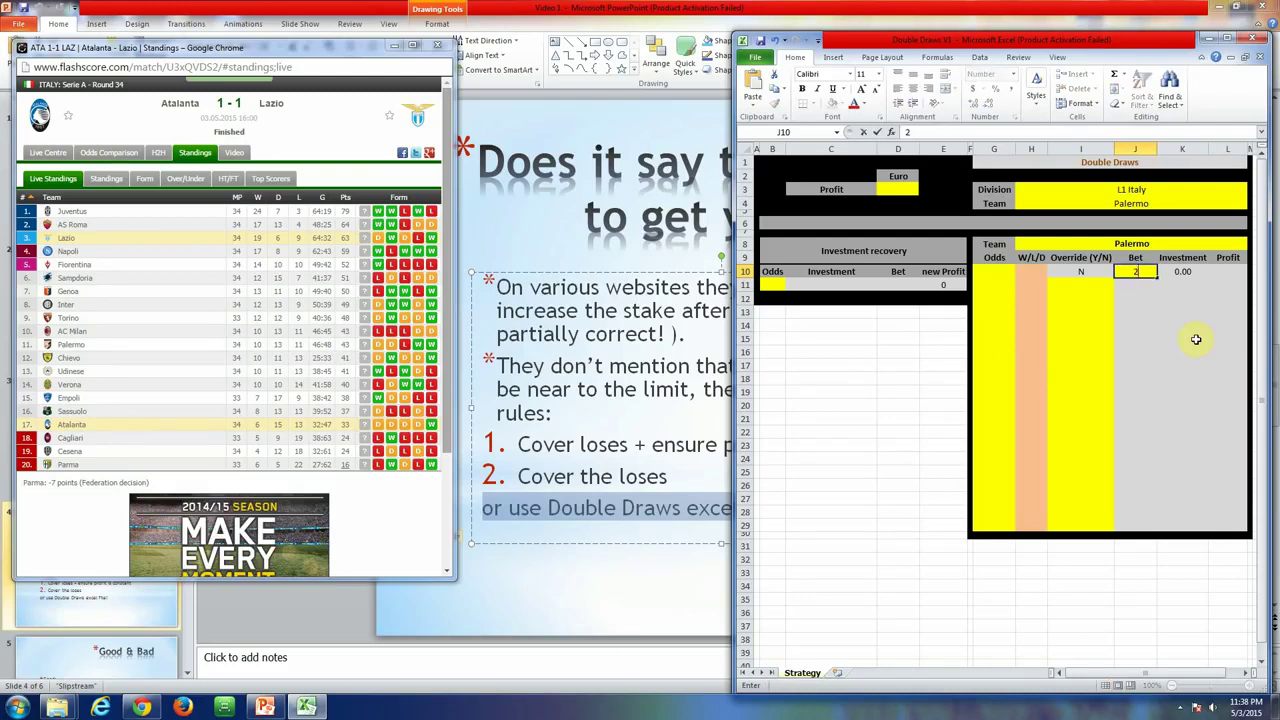
text(2)
key(Left)
key(Left)
key(Left)
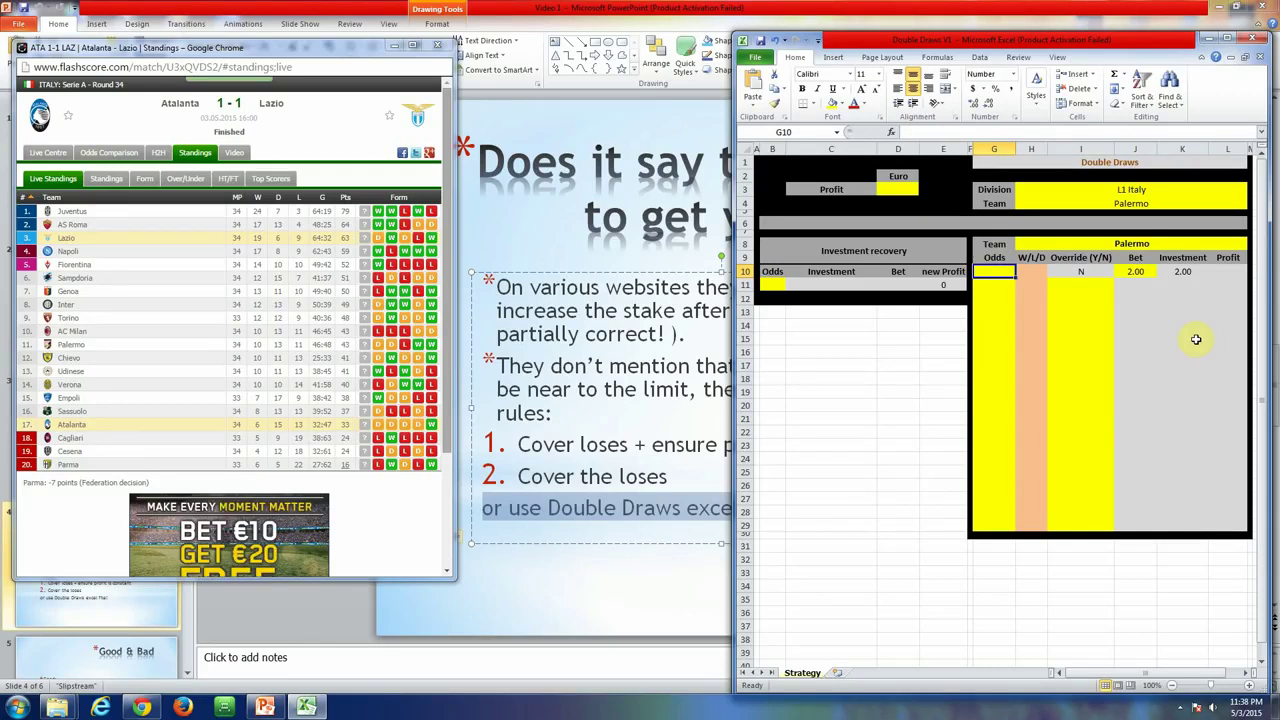
Enter odds 3.40, 3.50 and 3.30 for the first three matches in G10:G12
text(3.40)
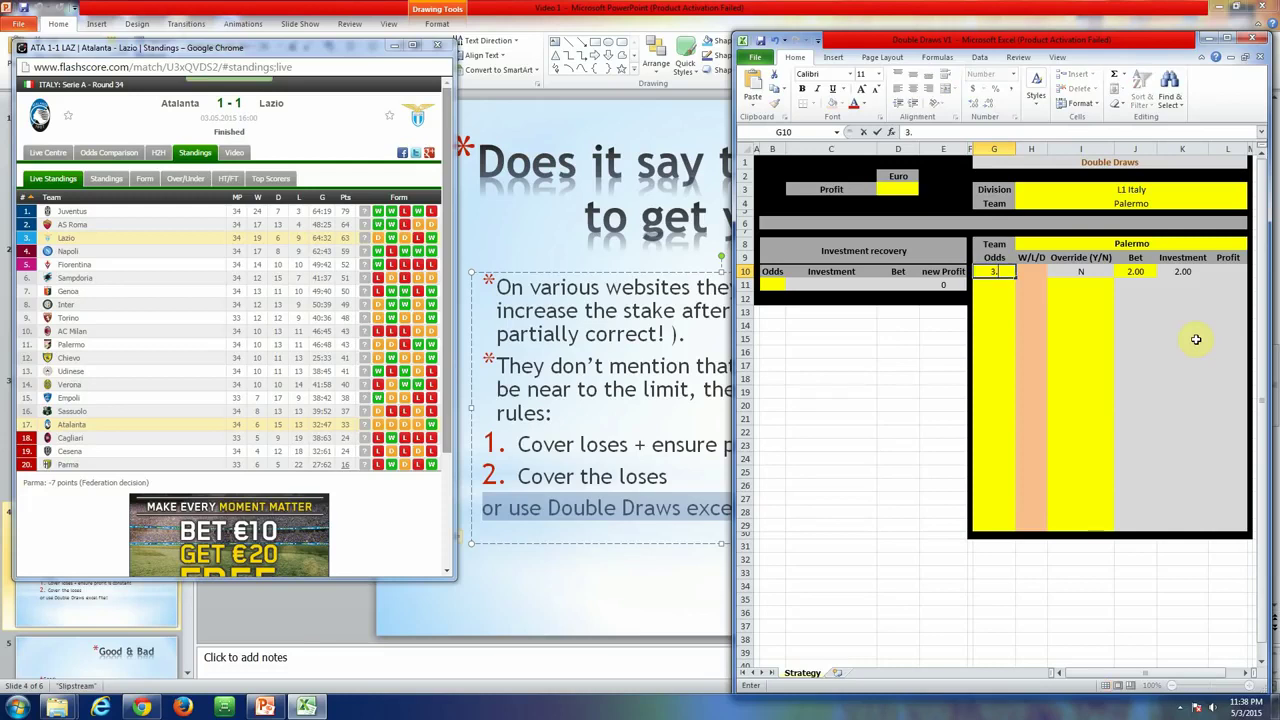
key(Return)
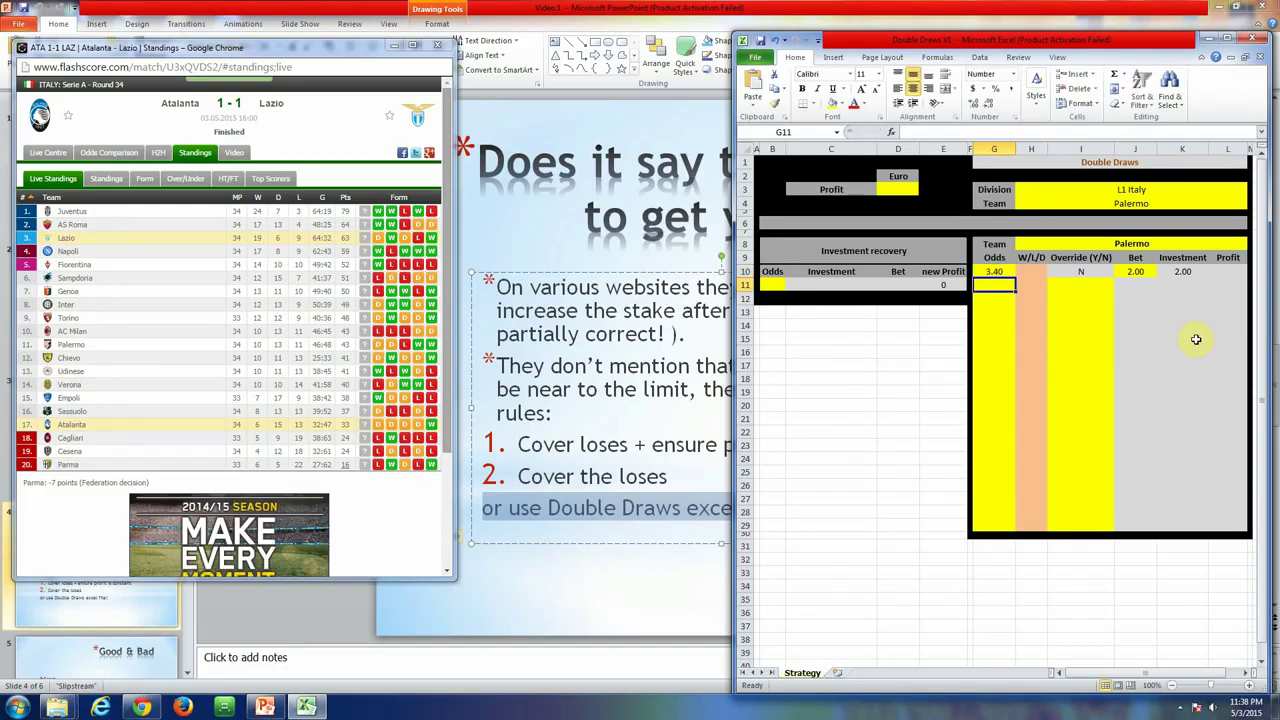
text(3.5)
key(Return)
text(3)
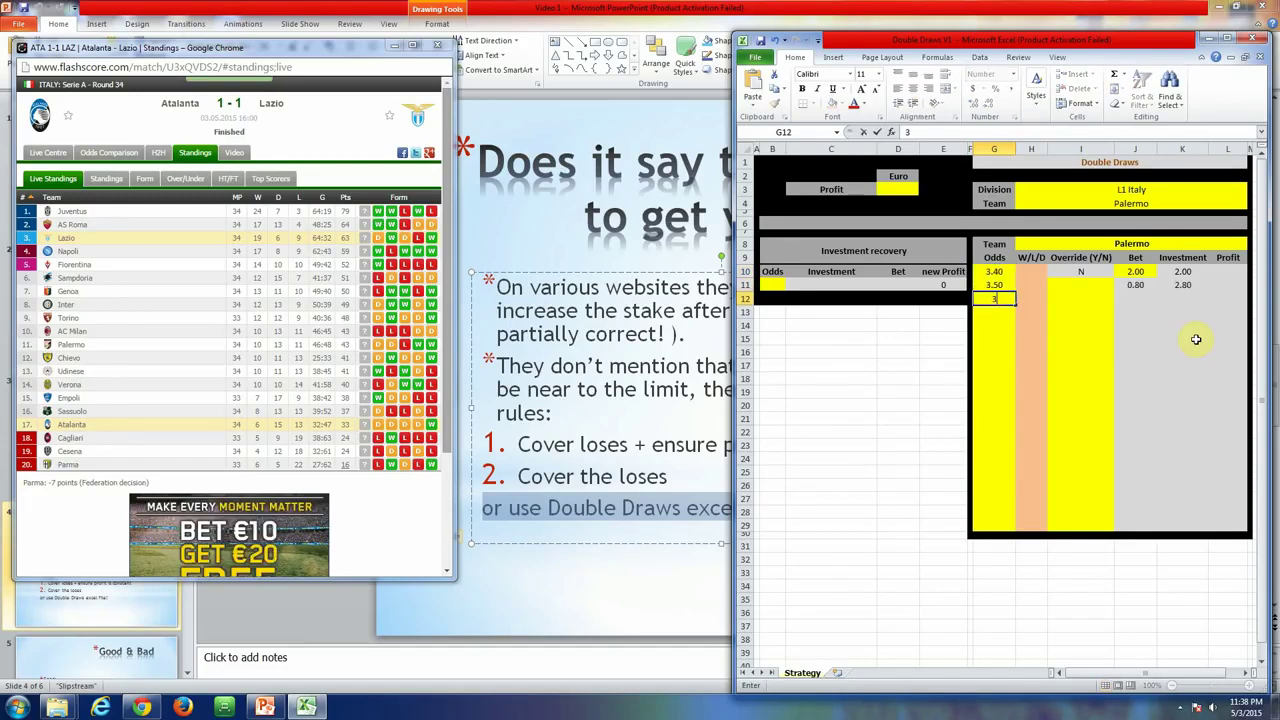
key(Right)
key(Right)
Set the override to N for the second and third matches in I11 and I12
key(Up)
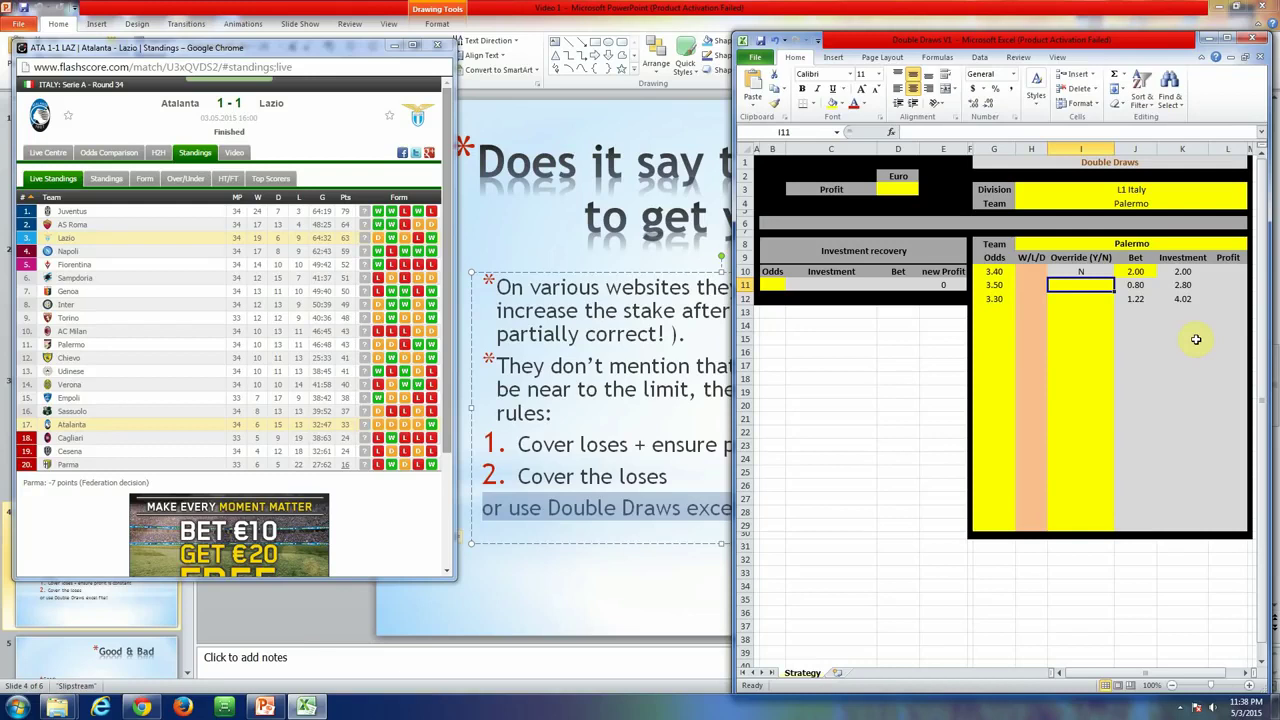
text(N)
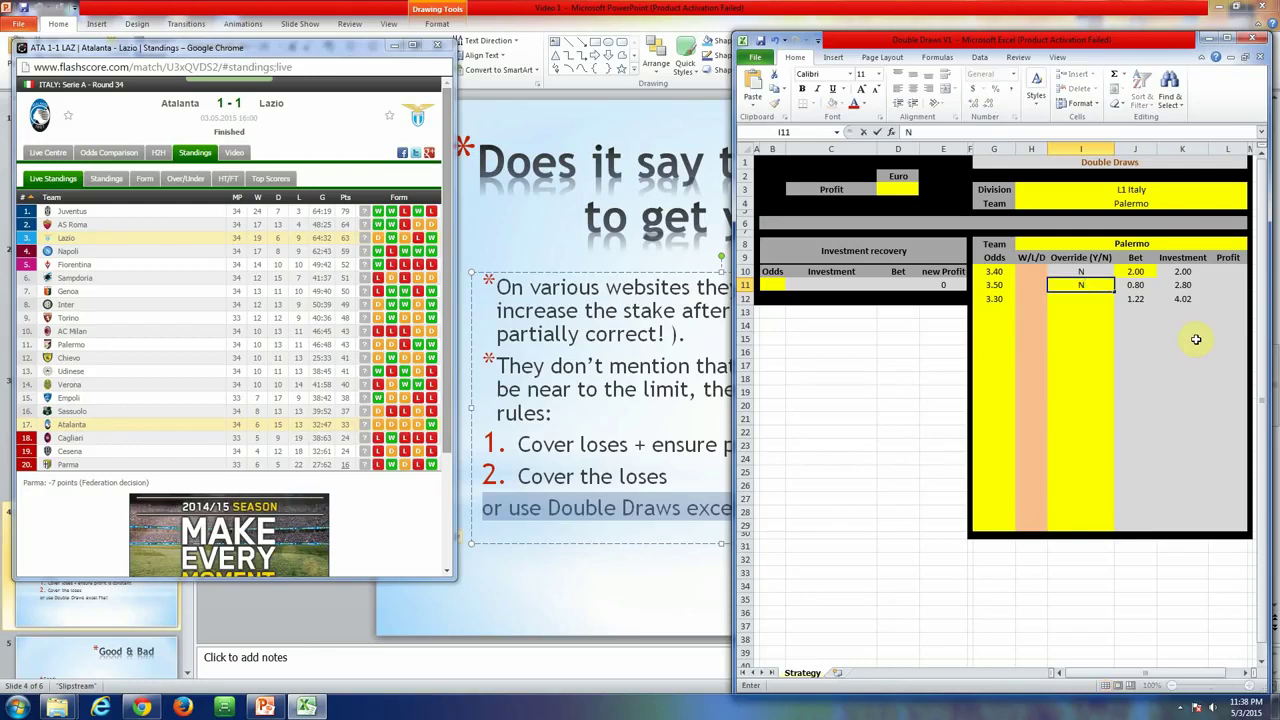
key(Return)
text(N)
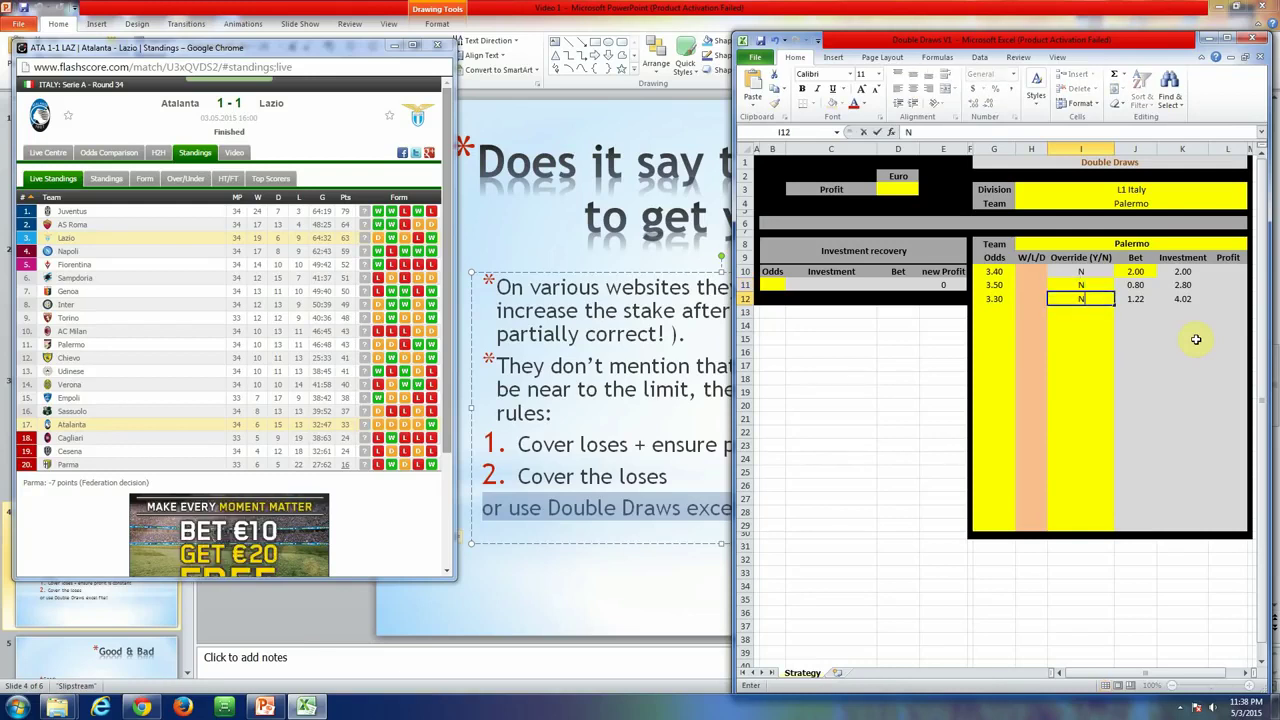
key(Up)
key(Left)
key(Up)
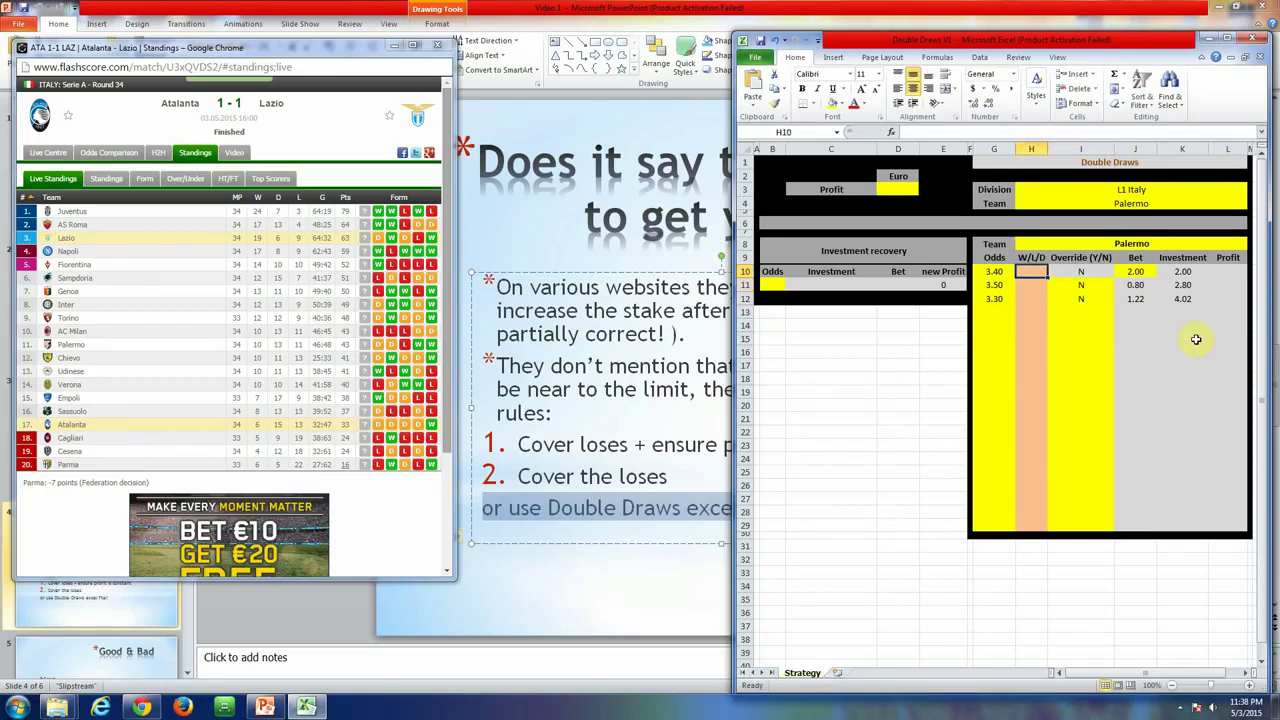
Enter results W, W and L in H10:H12 and check the resulting 0.00 profits
text(W)
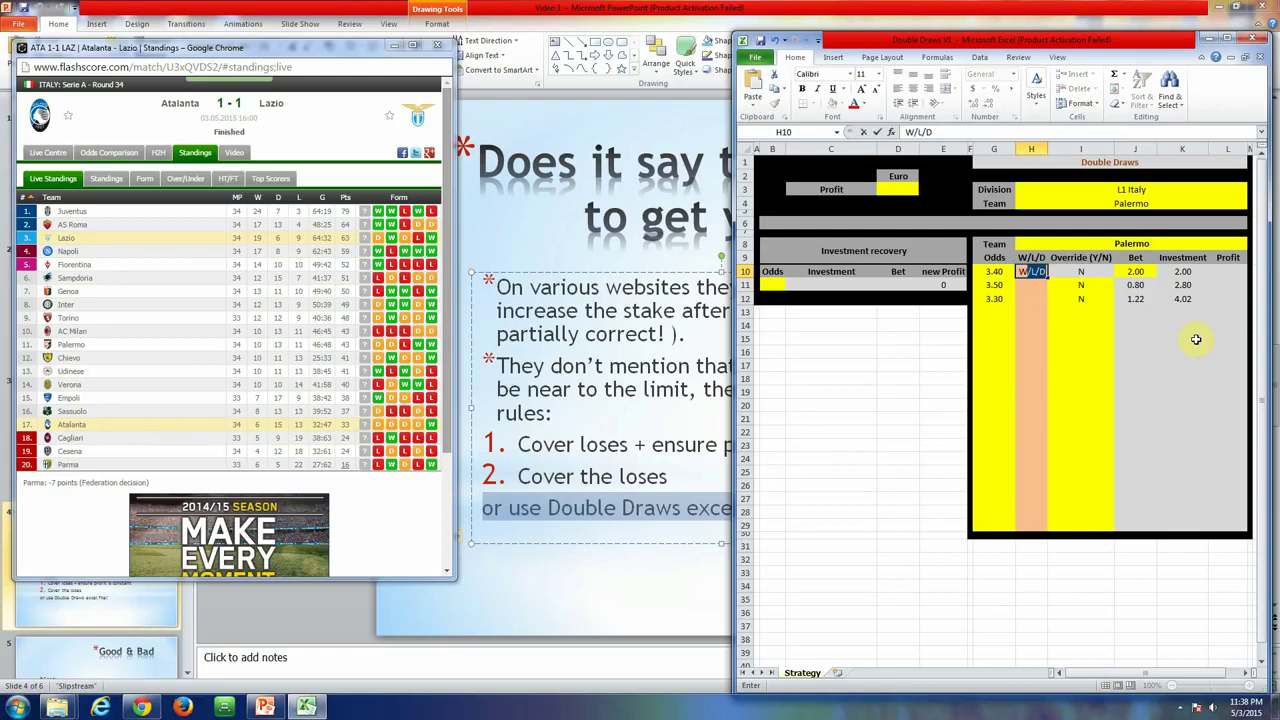
key(Delete)
key(Return)
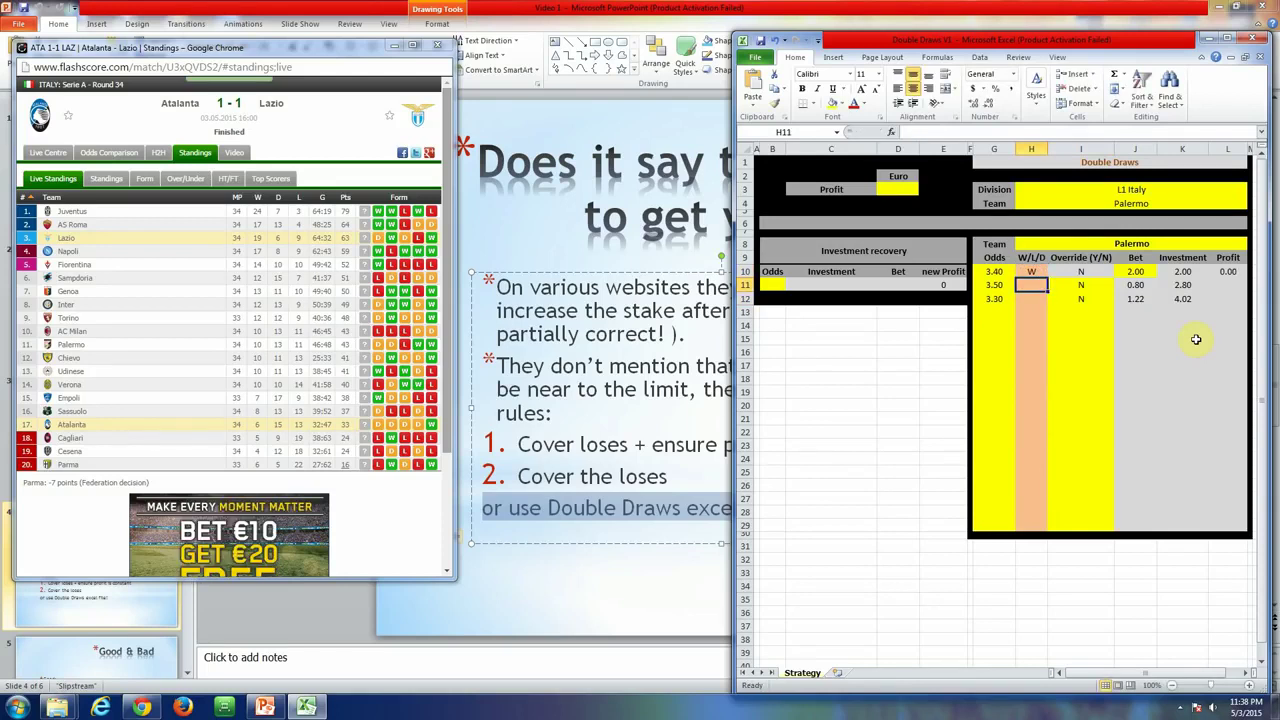
text(W)
key(Return)
text(L)
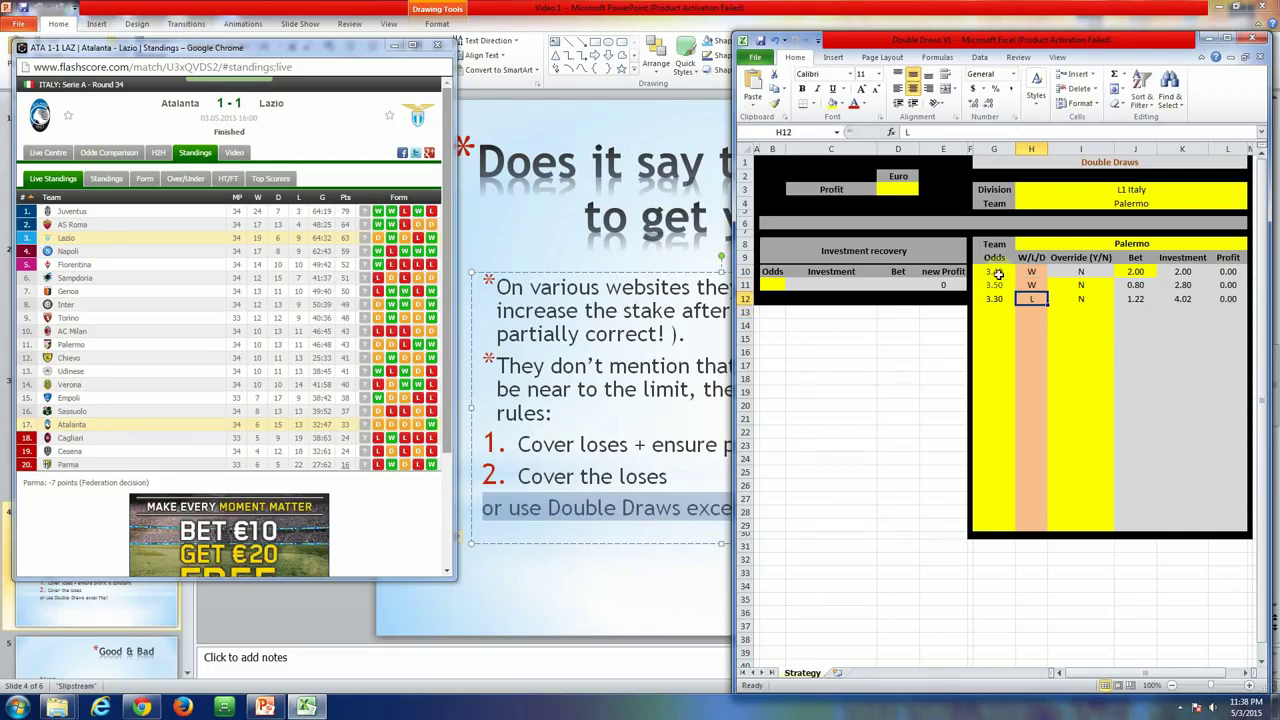
drag(1230, 272, 1248, 300)
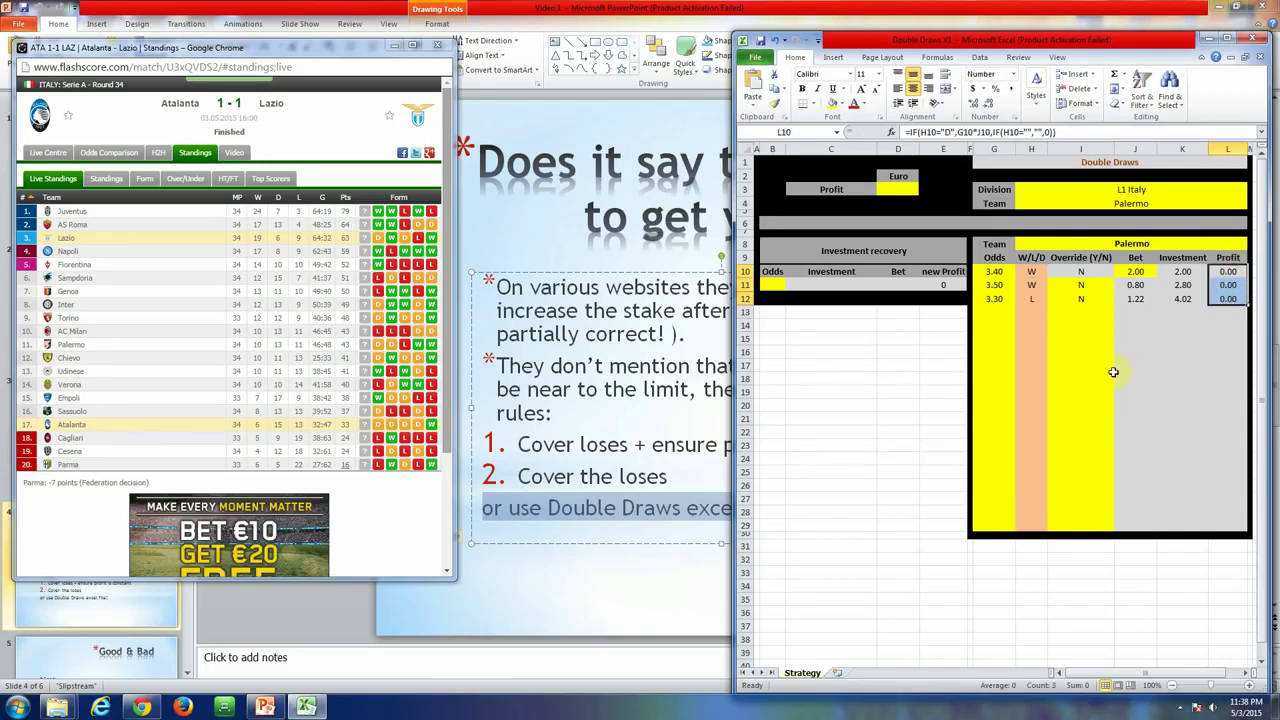
click(903, 189)
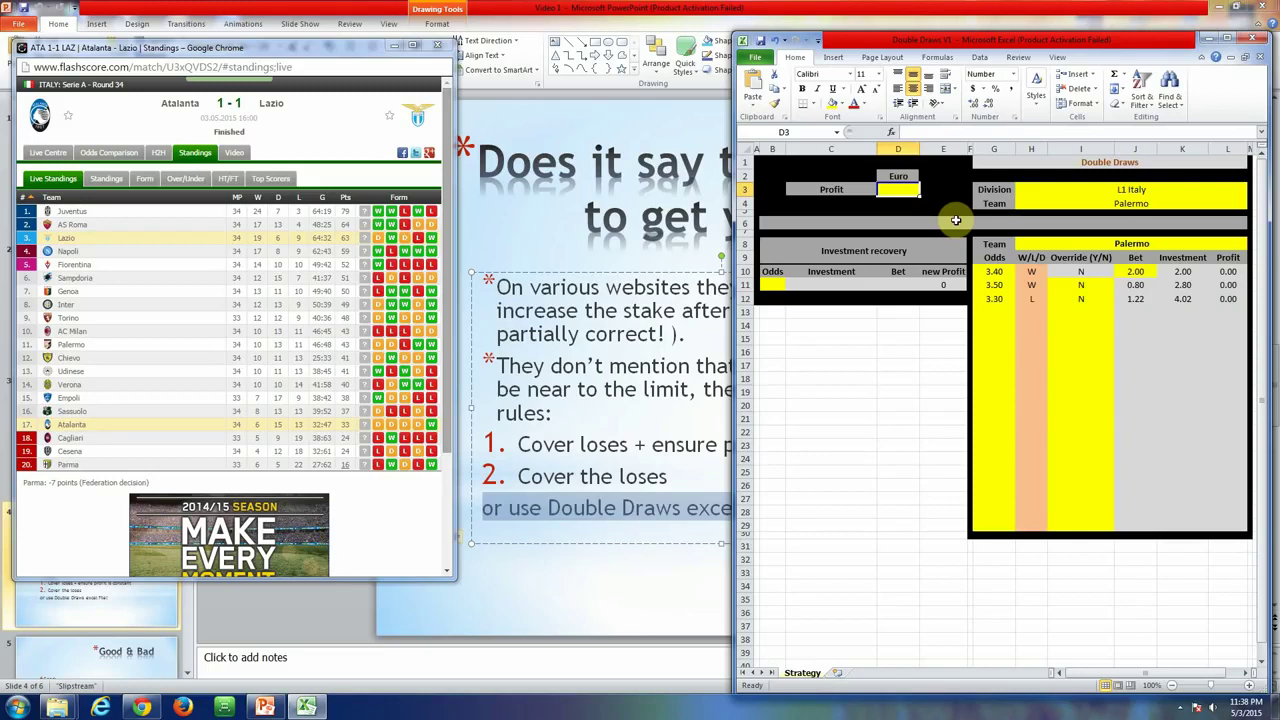
Set the target profit in D3 to 3
text(3)
key(Return)
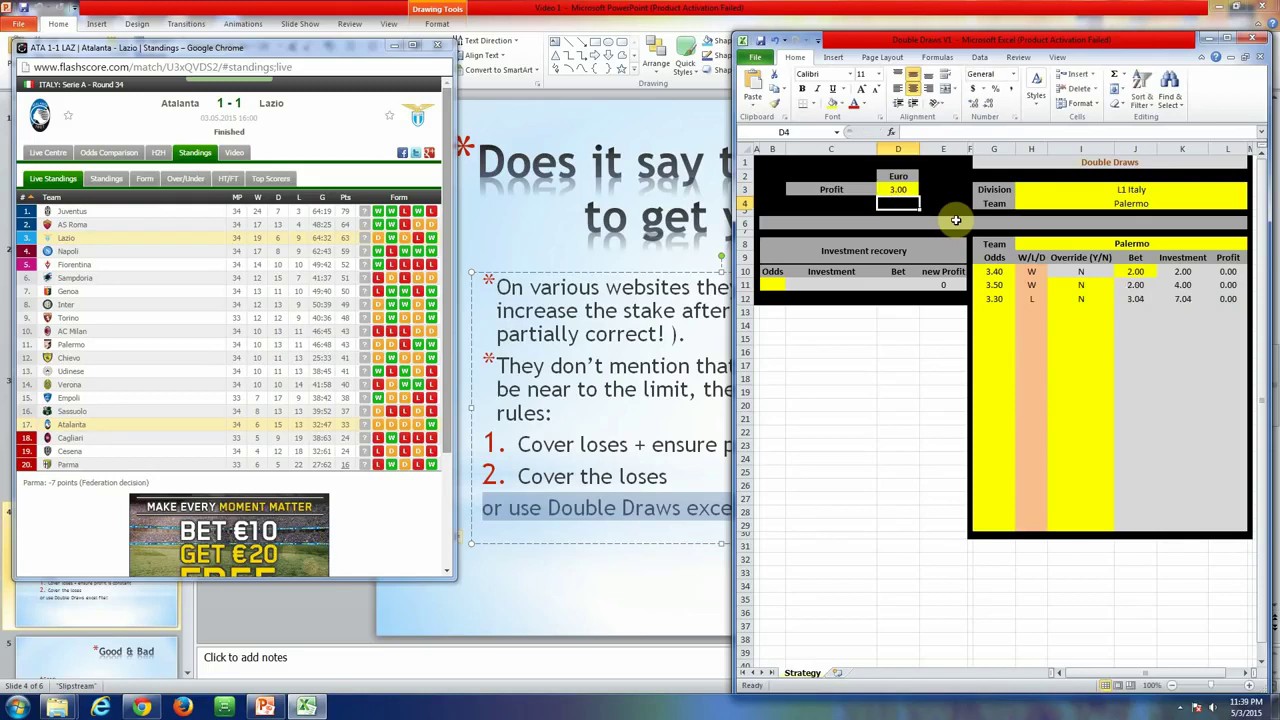
key(Right)
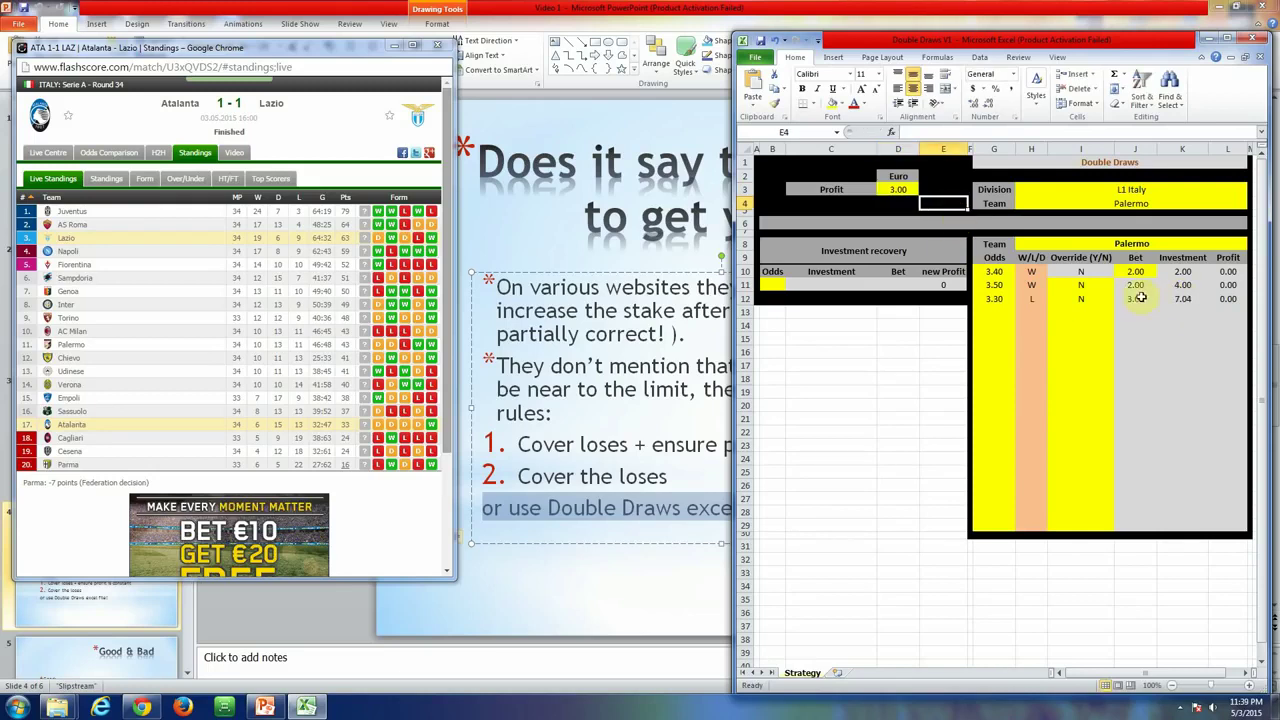
click(899, 191)
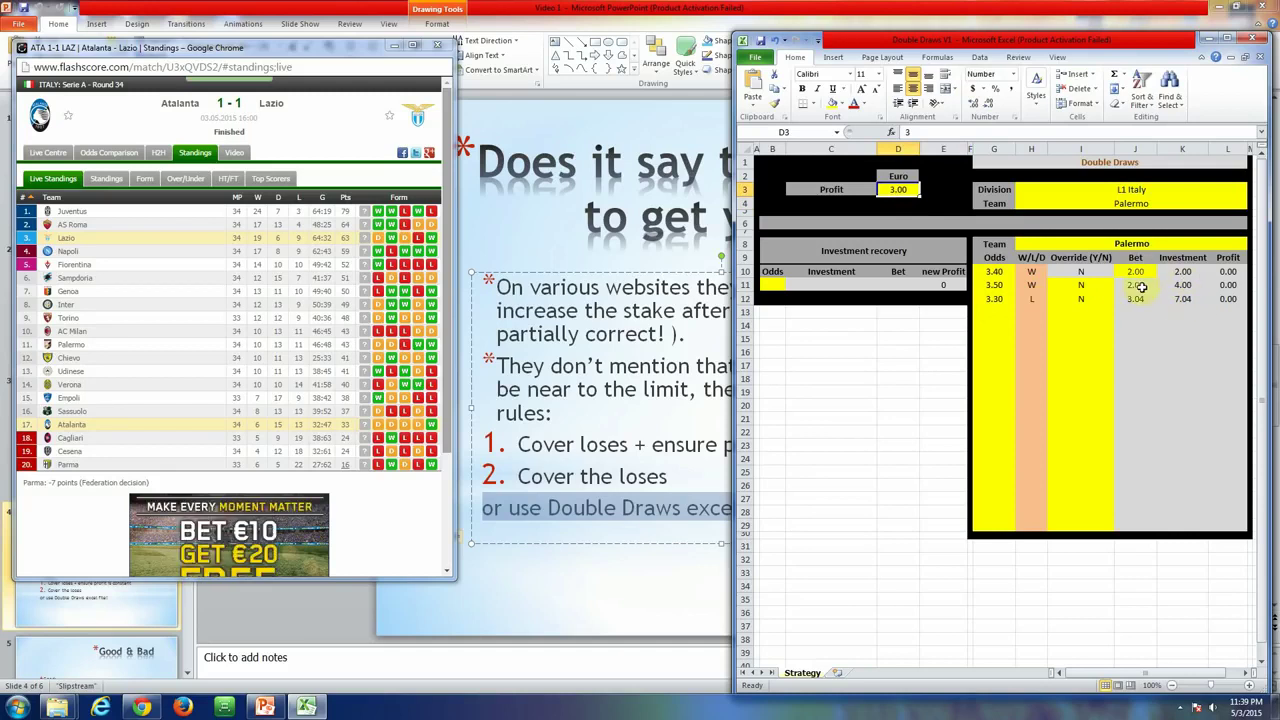
Review the odds, bet and cumulative investment formulas for the first three matches
drag(1134, 285, 1131, 297)
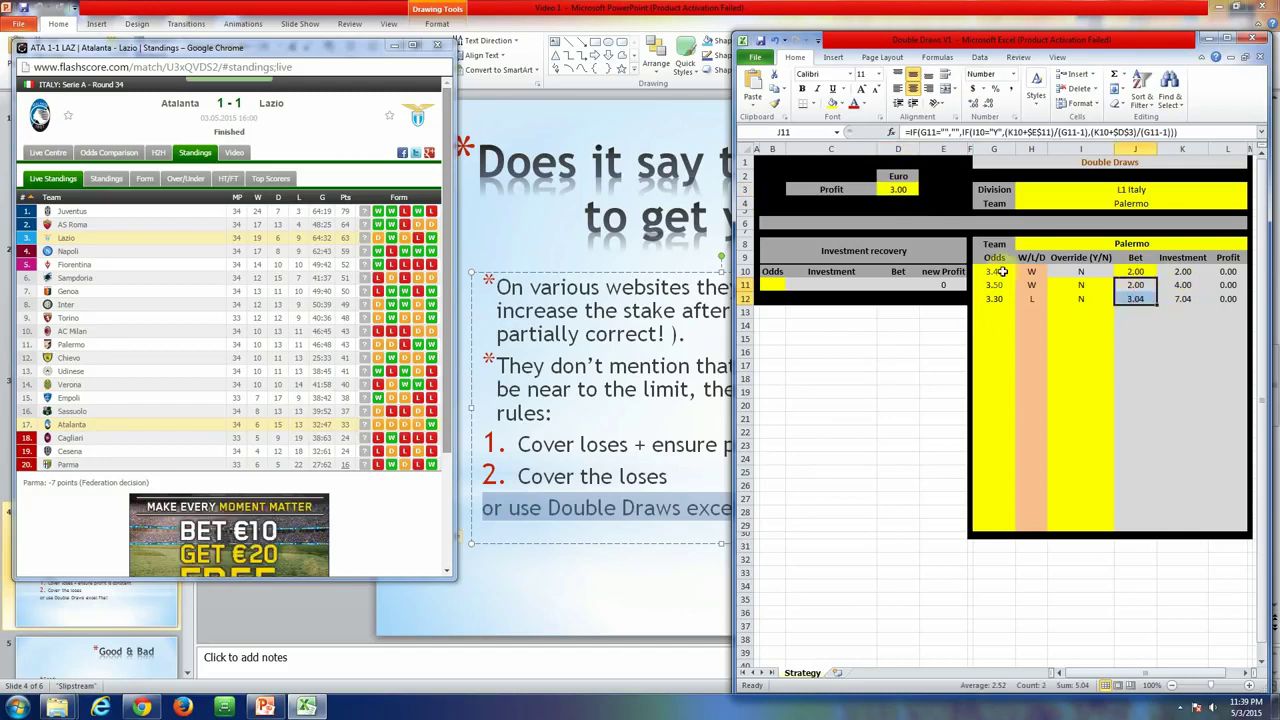
drag(994, 271, 998, 297)
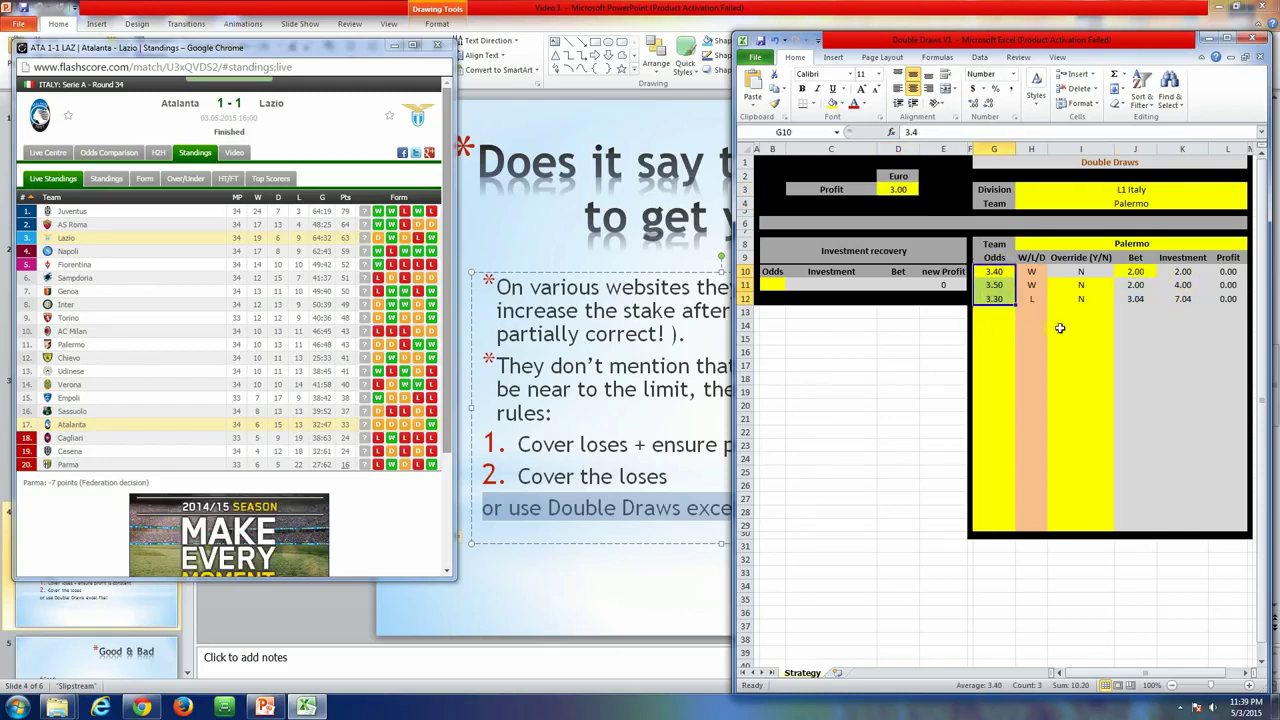
drag(1184, 271, 1181, 285)
click(1181, 285)
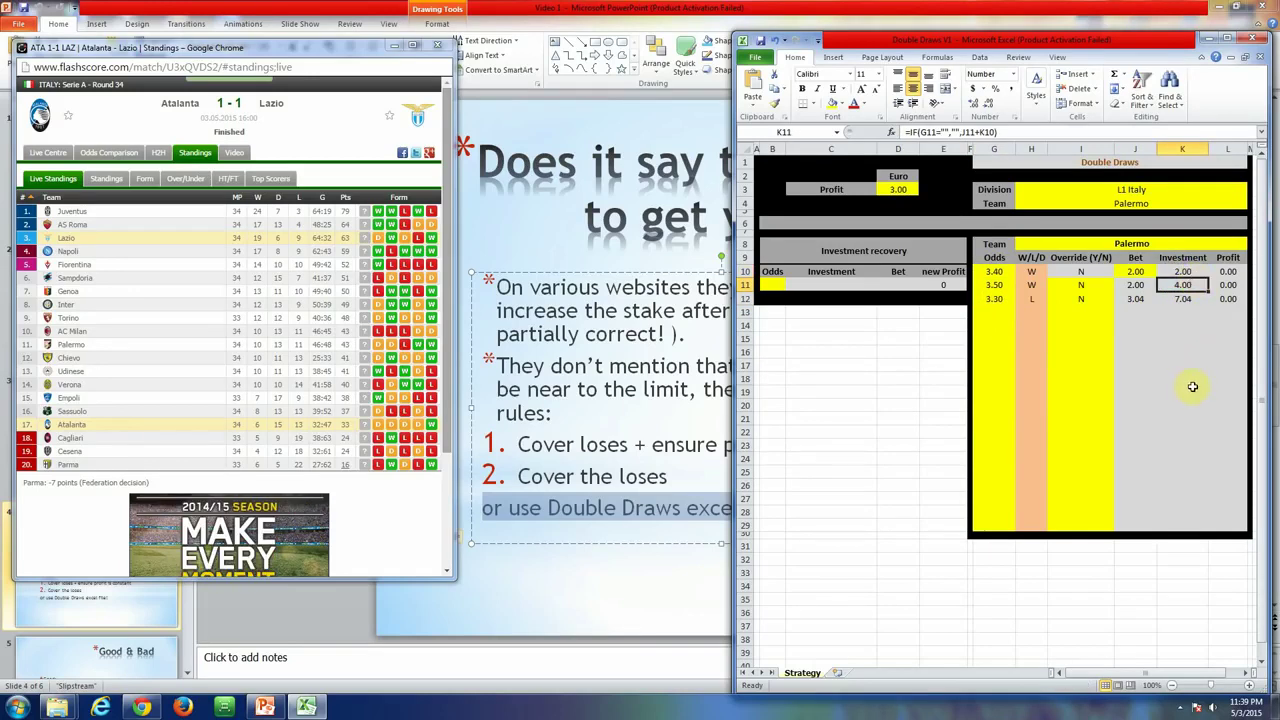
key(Down)
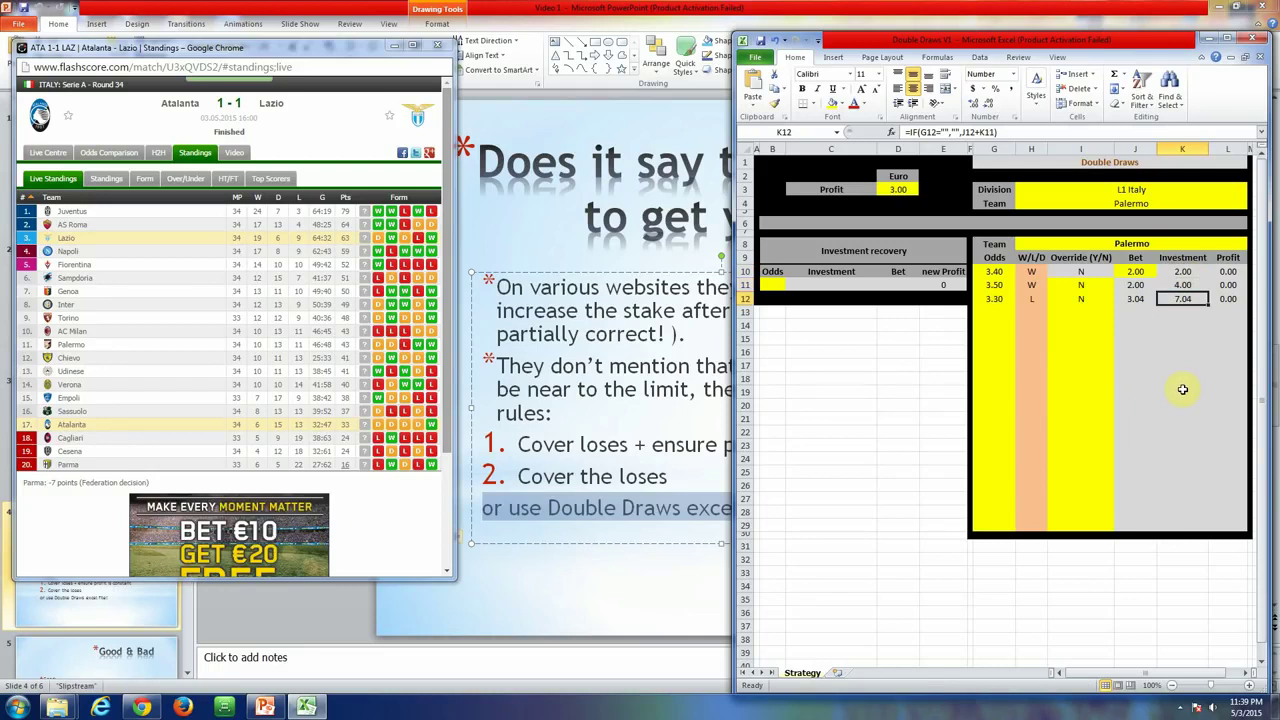
key(Up)
click(998, 298)
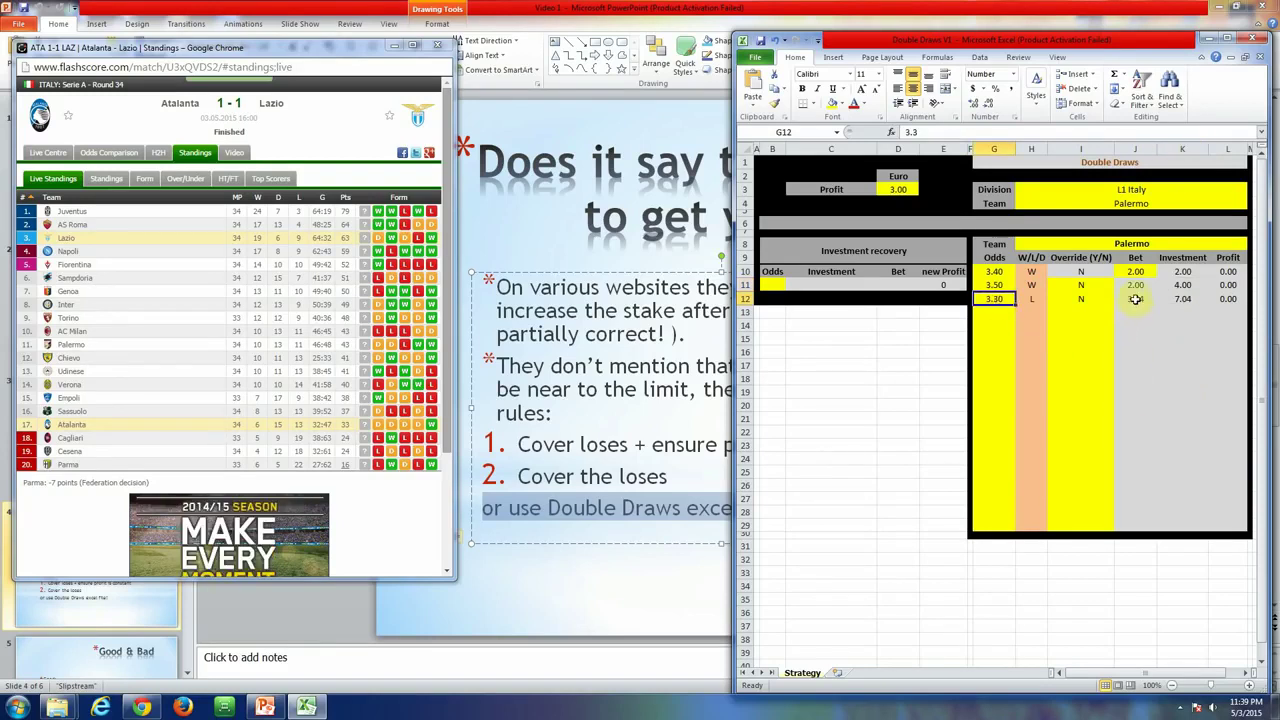
click(1182, 285)
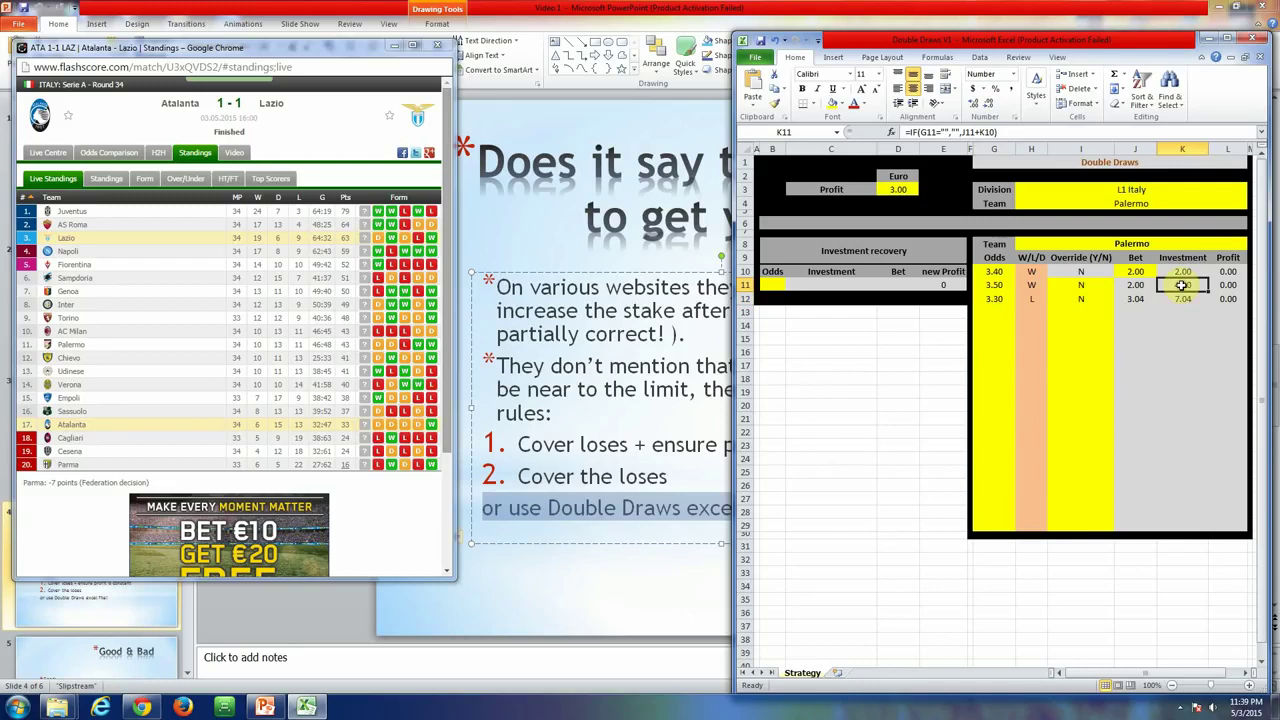
click(993, 298)
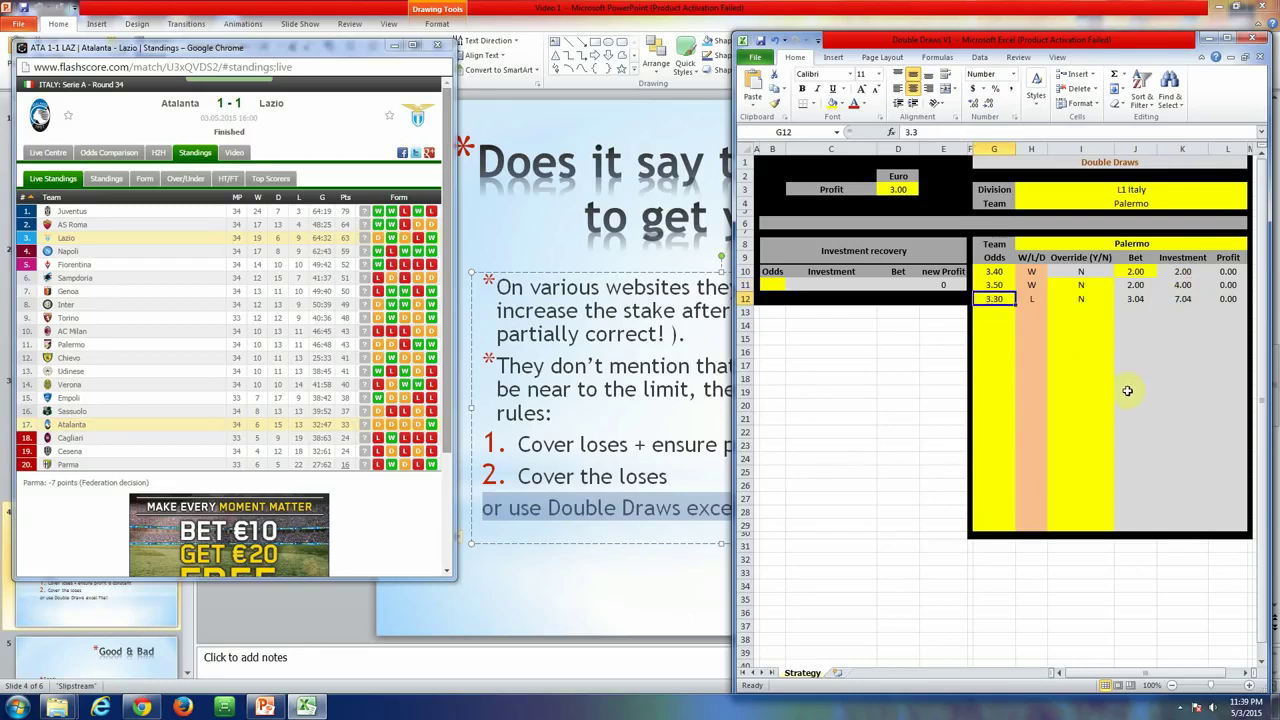
click(1138, 300)
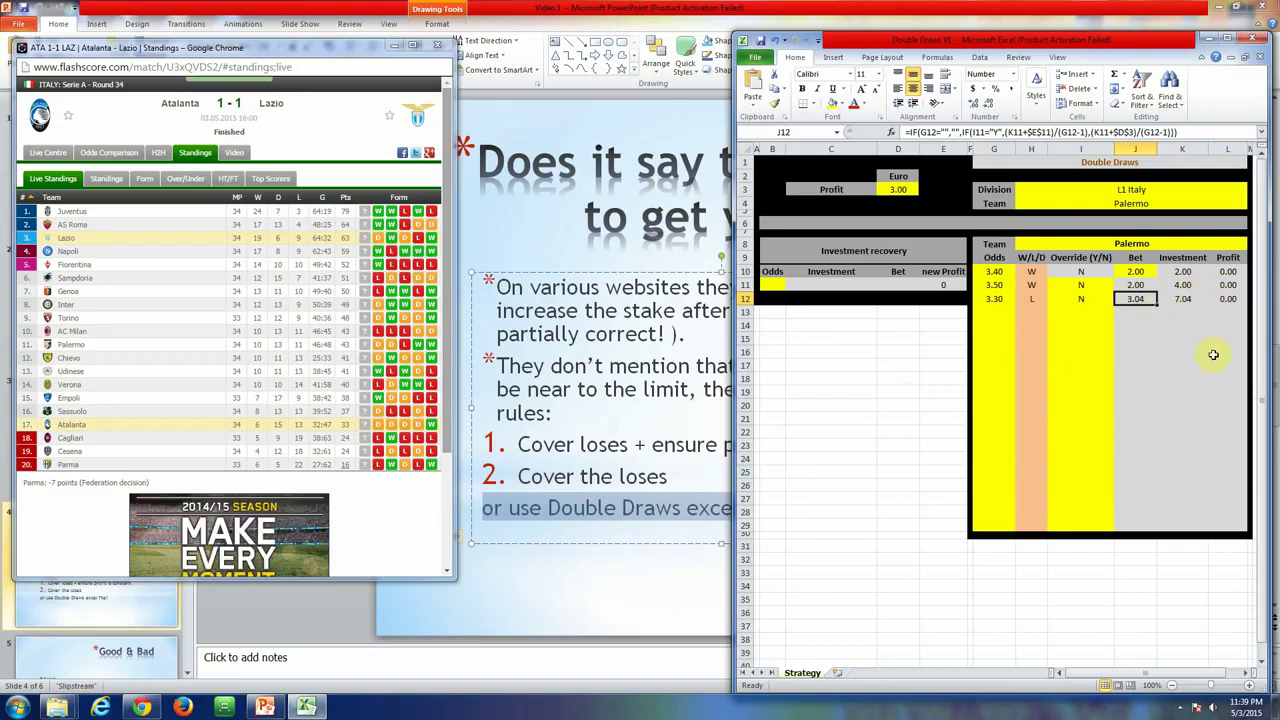
click(1183, 299)
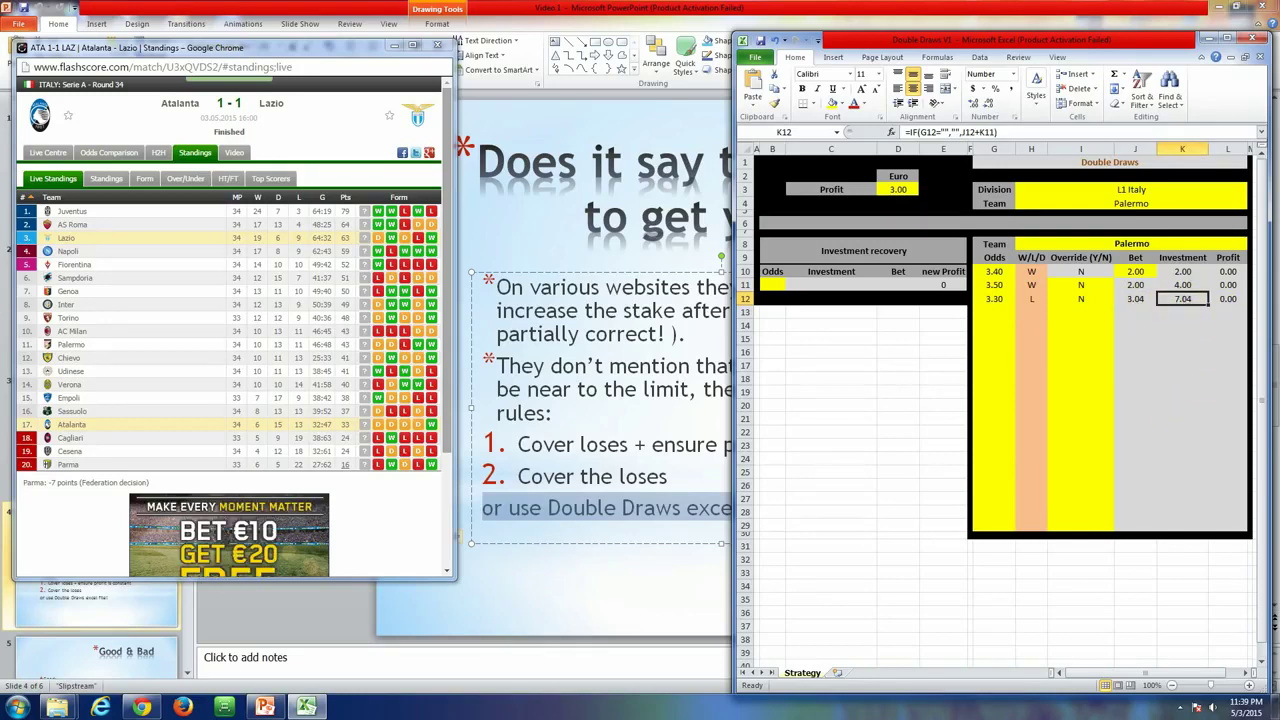
click(1031, 298)
Enter odds 3.50 for the fourth match in G13
key(Return)
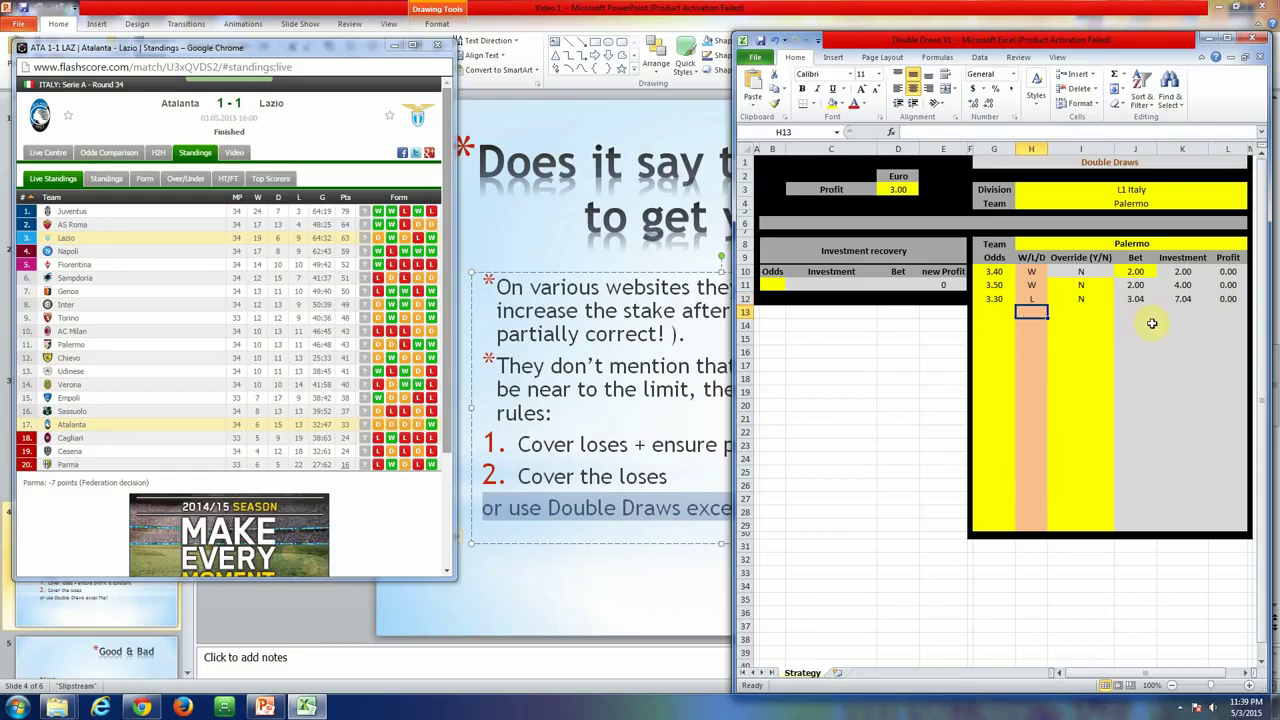
key(Left)
text(3.50)
key(Tab)
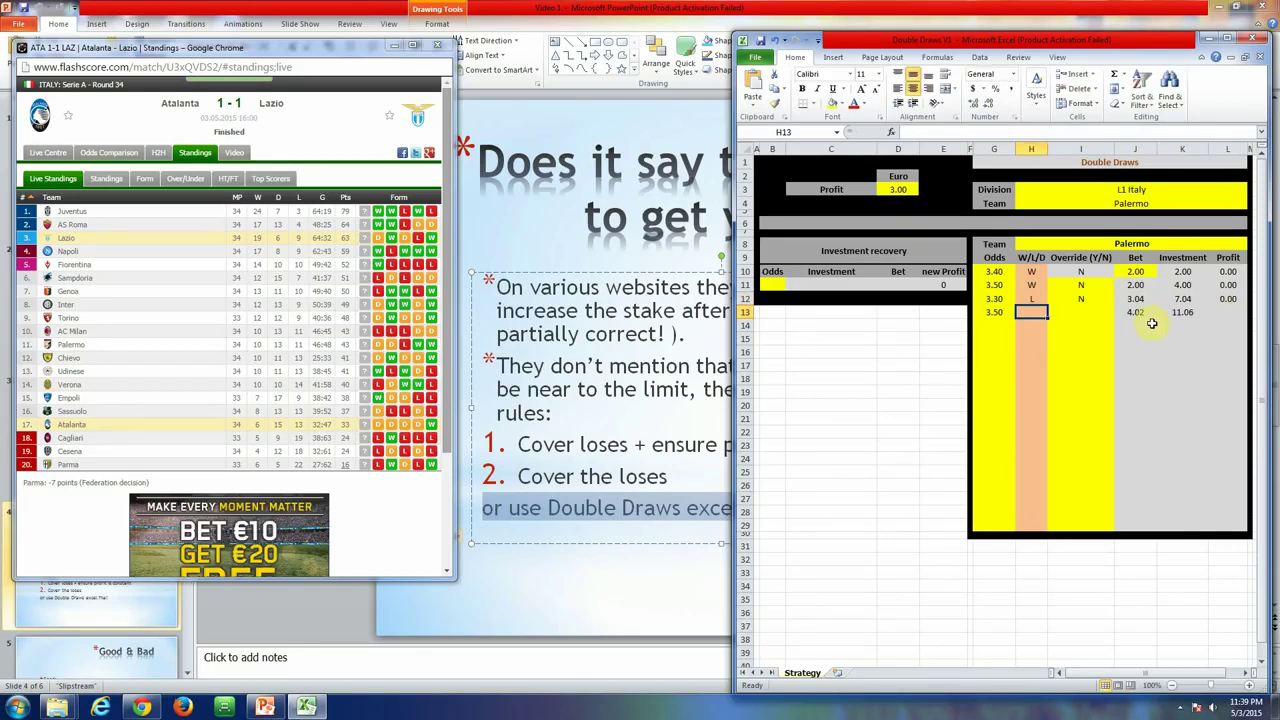
key(Right)
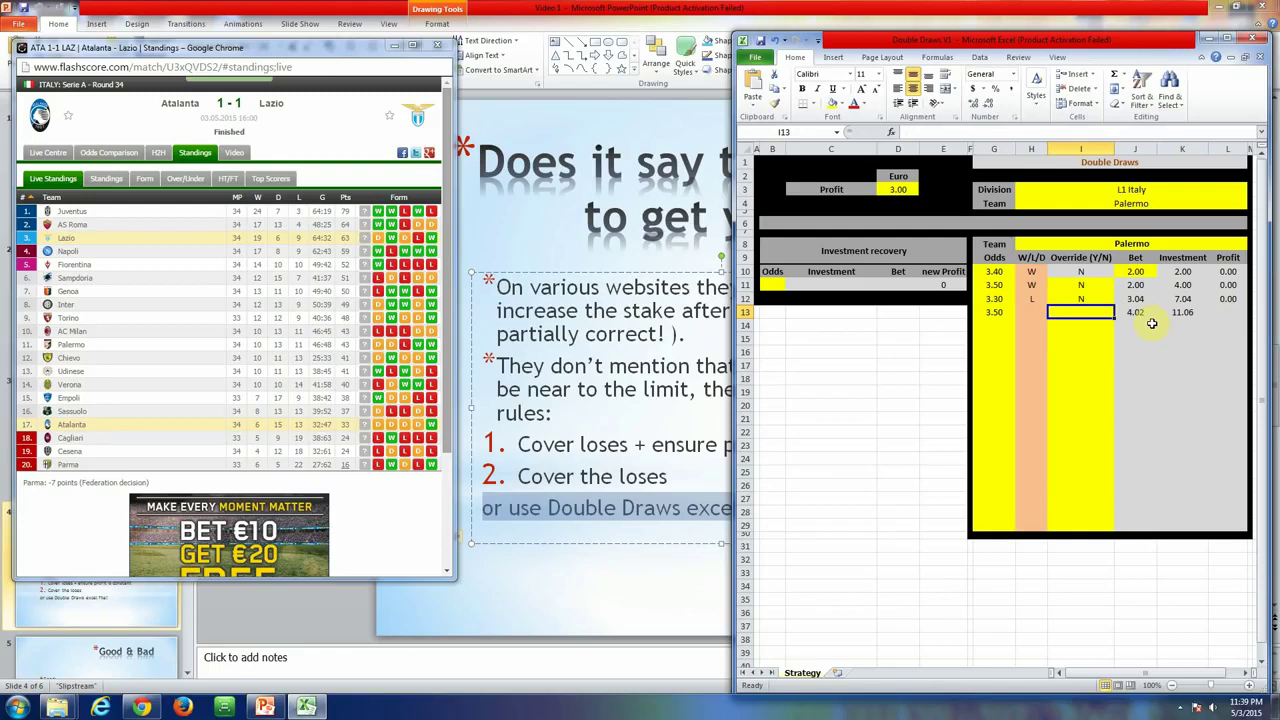
Give the fourth match override N and result D, producing a 14.06 profit
text(N)
key(Left)
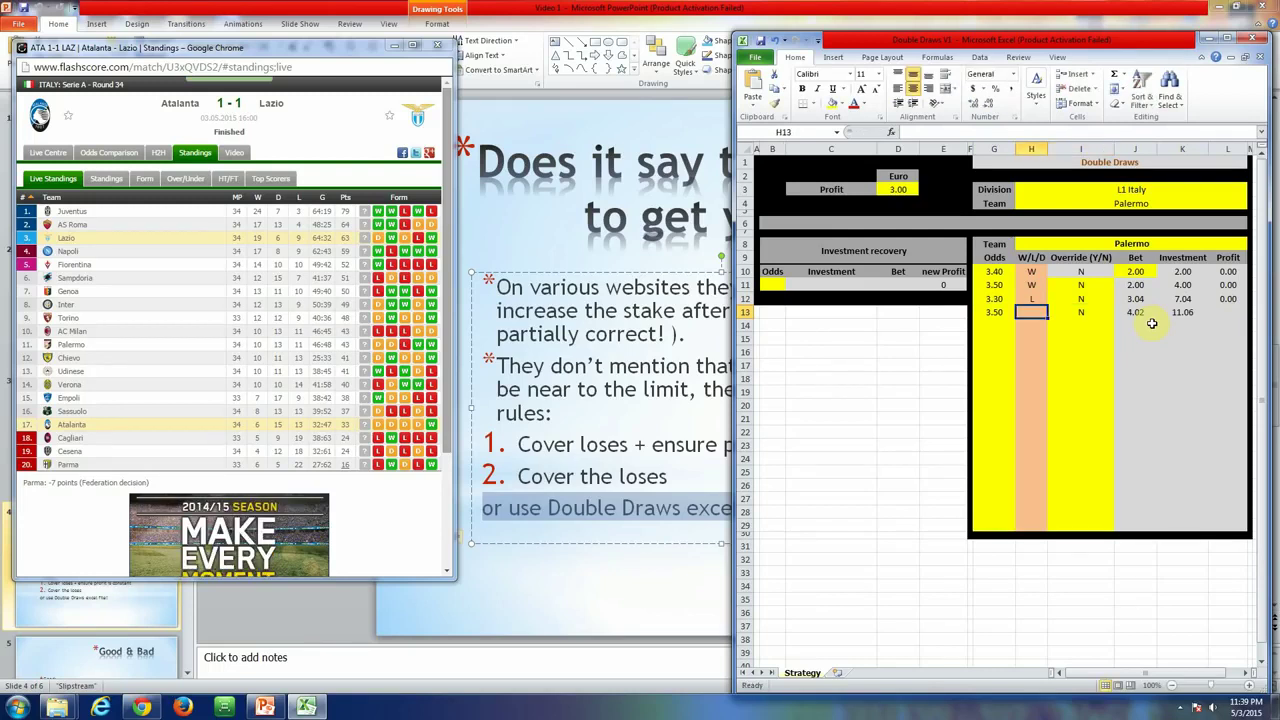
text(D)
key(Return)
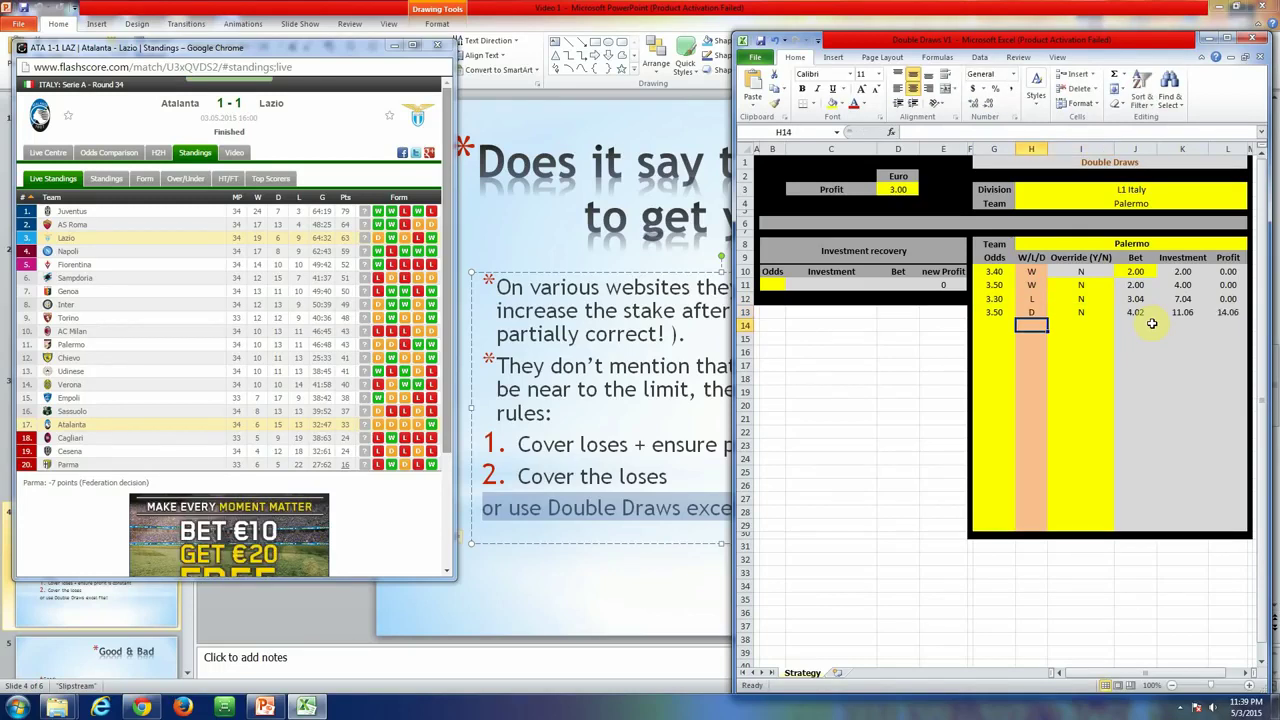
Review the profit, investment and bet formulas in L13, K13 and J13
click(1190, 313)
click(1228, 312)
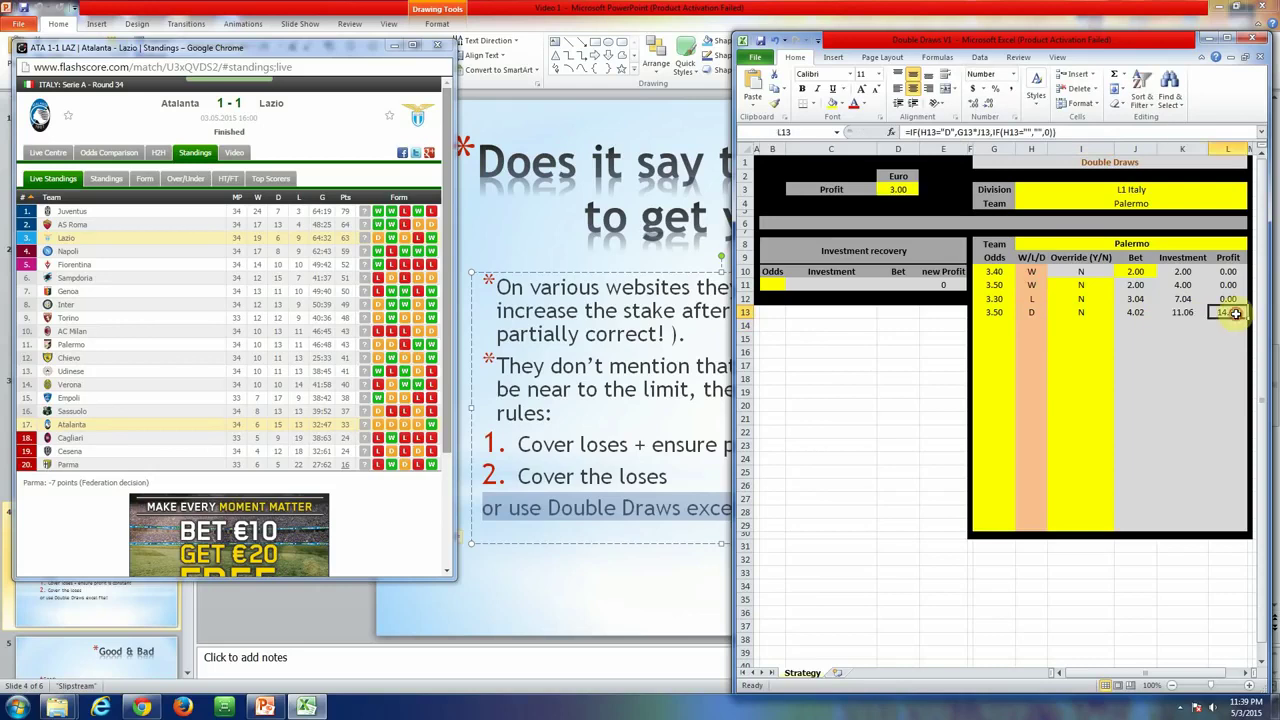
click(1181, 312)
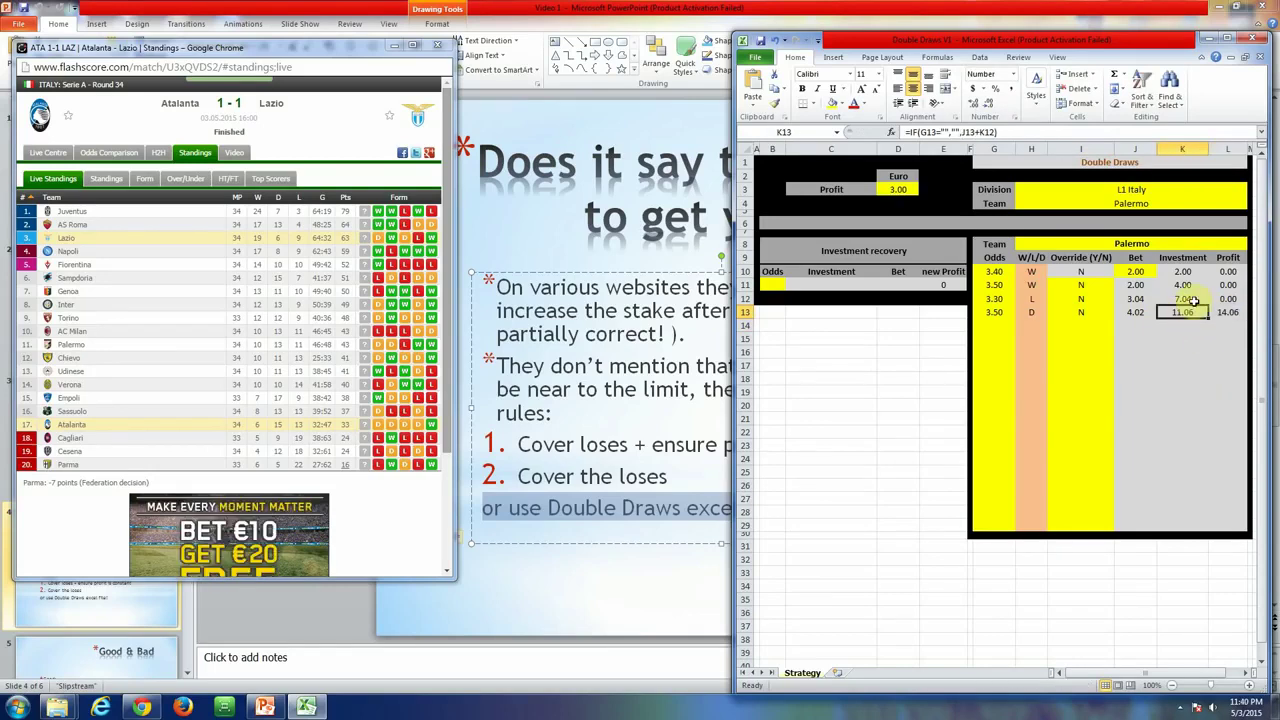
click(1135, 312)
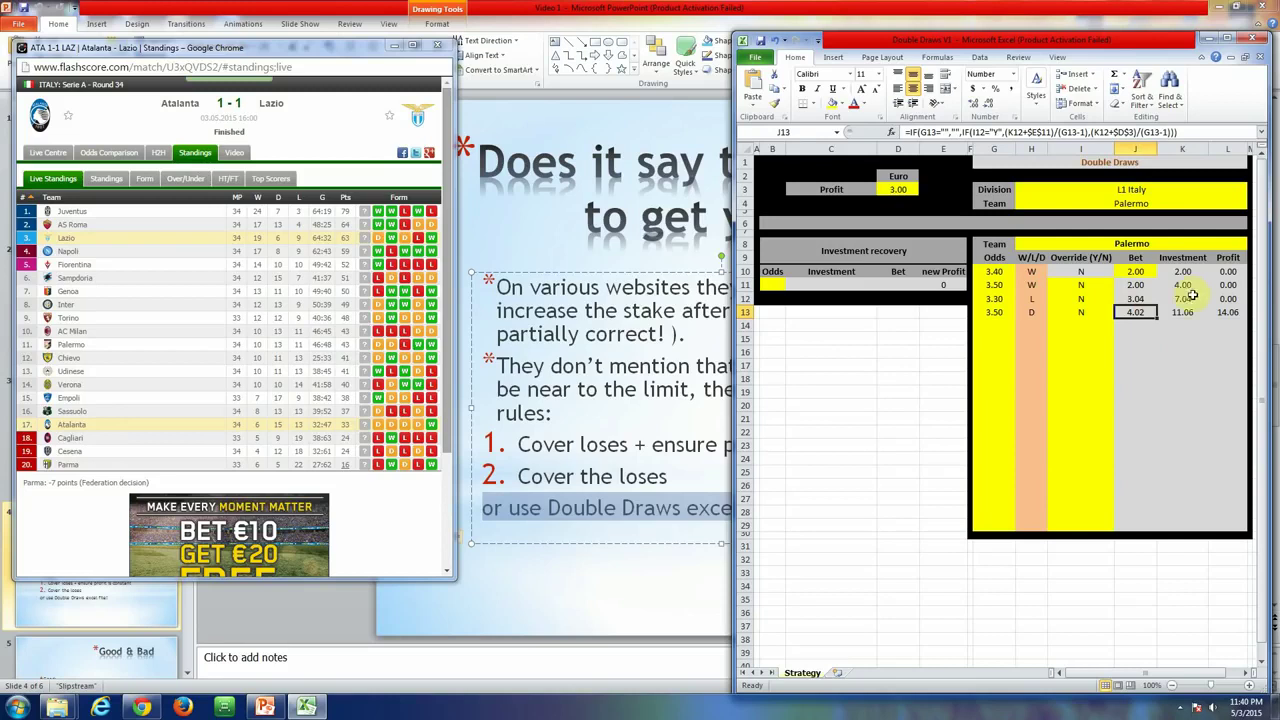
click(1182, 312)
click(1238, 312)
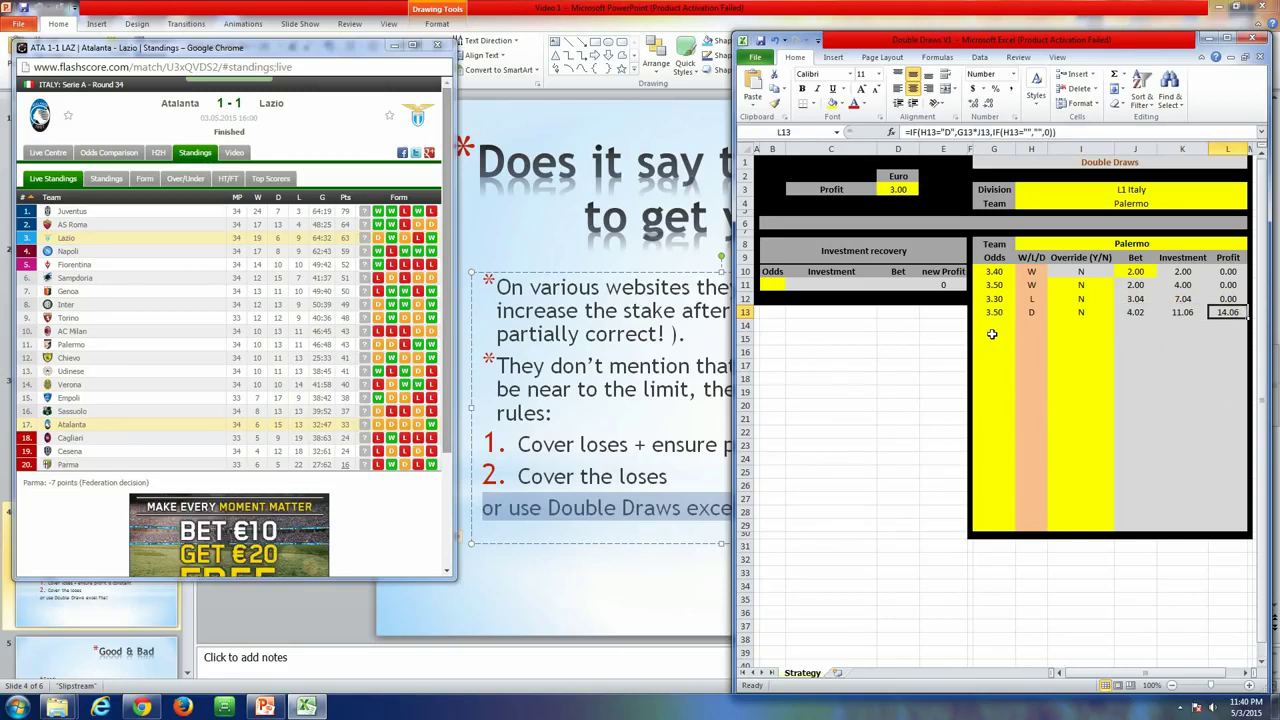
click(1130, 312)
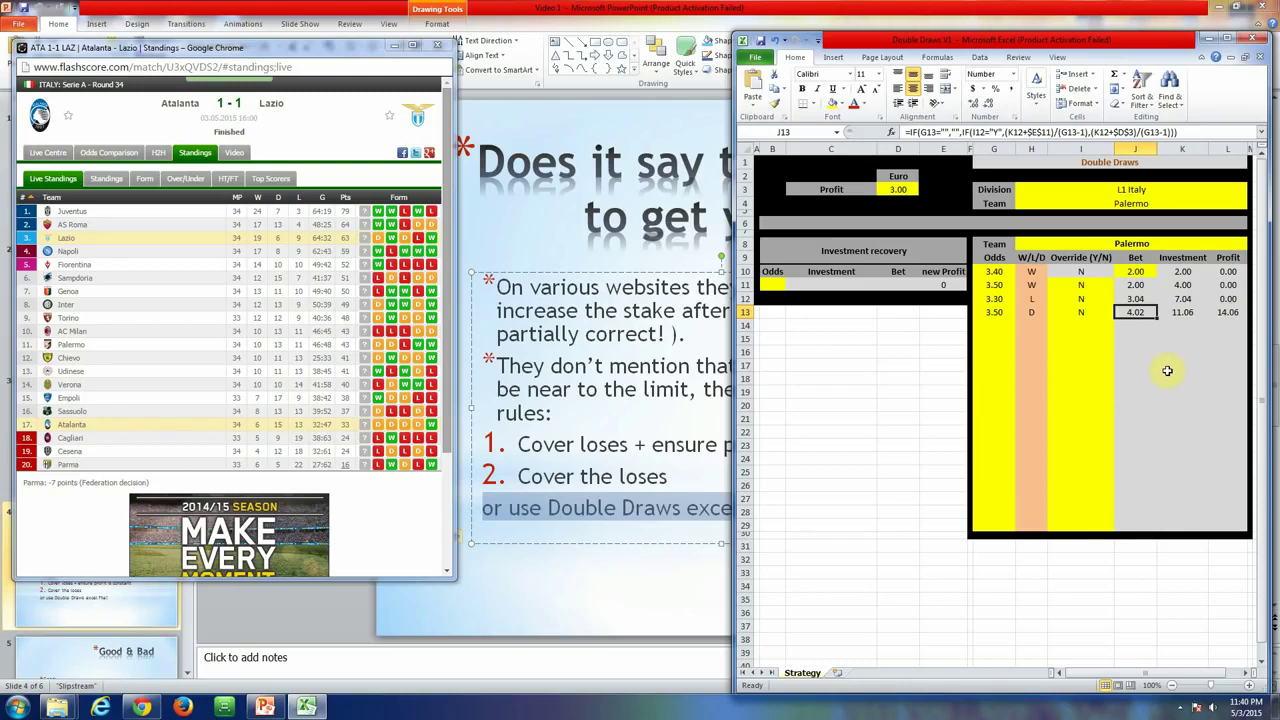
Compare the J13 bet formula with those in J12, J11 and the empty J14
key(Up)
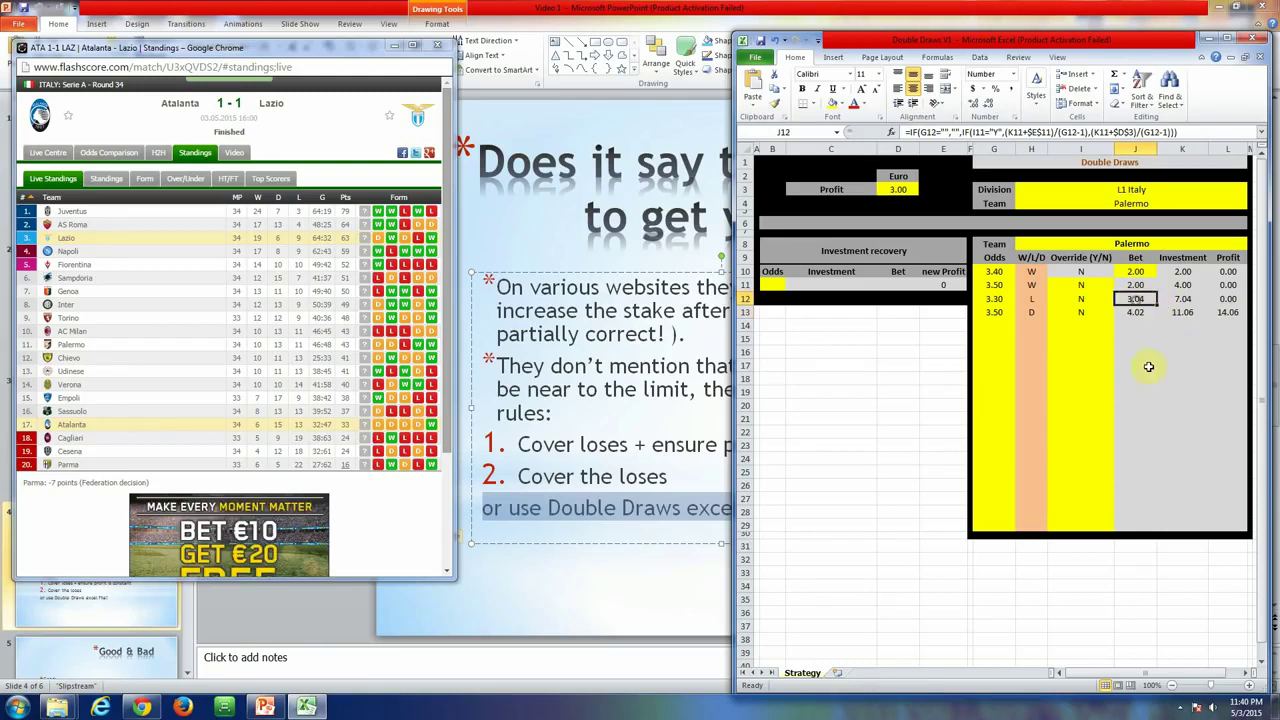
click(1145, 285)
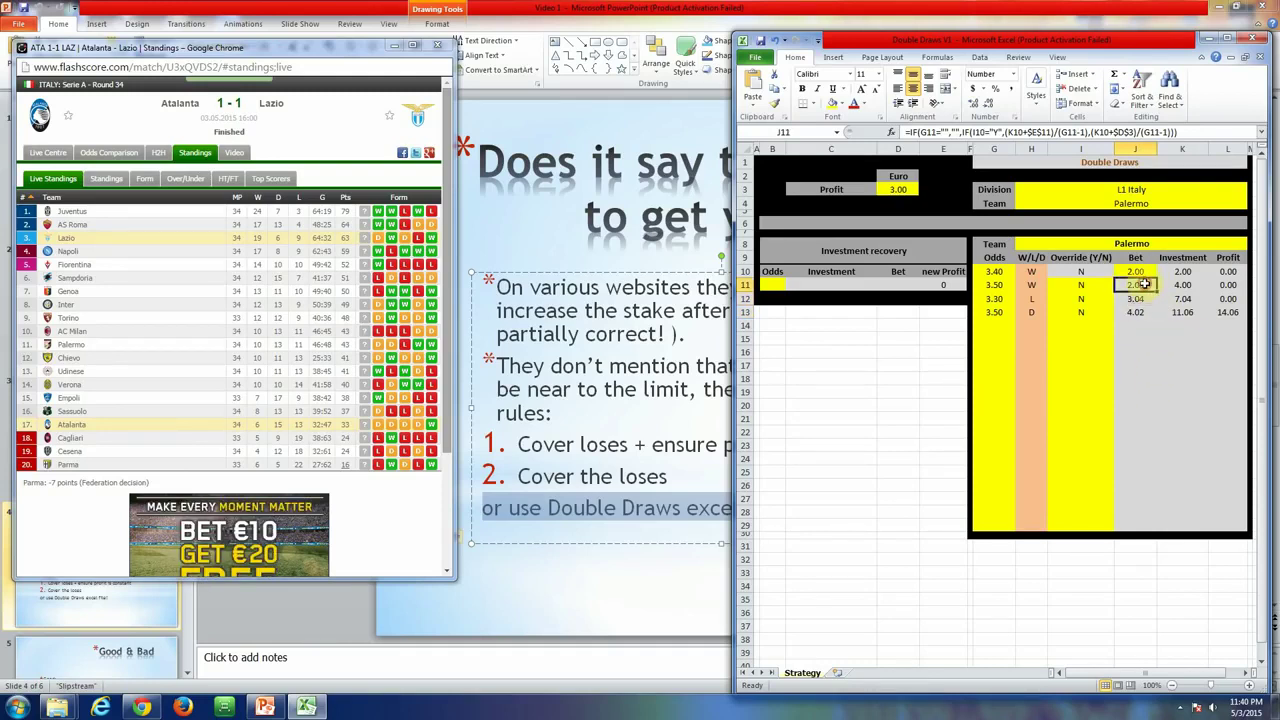
click(1141, 312)
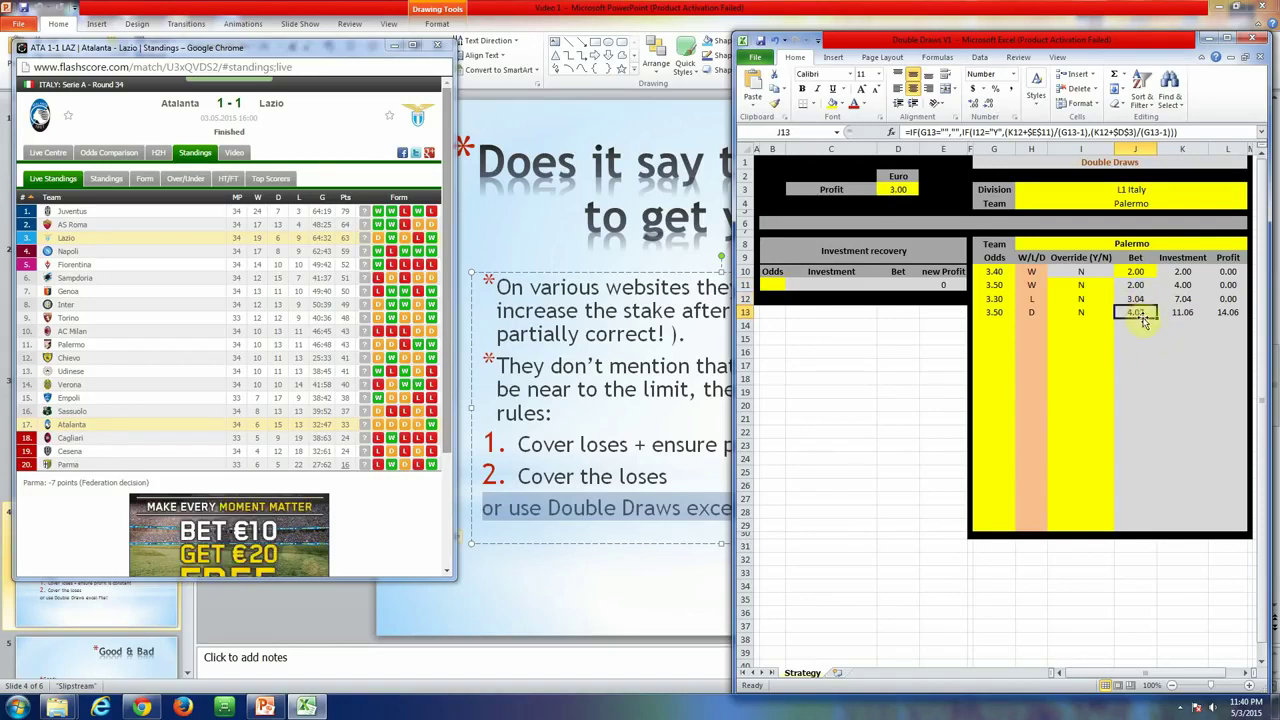
click(1135, 323)
click(1135, 312)
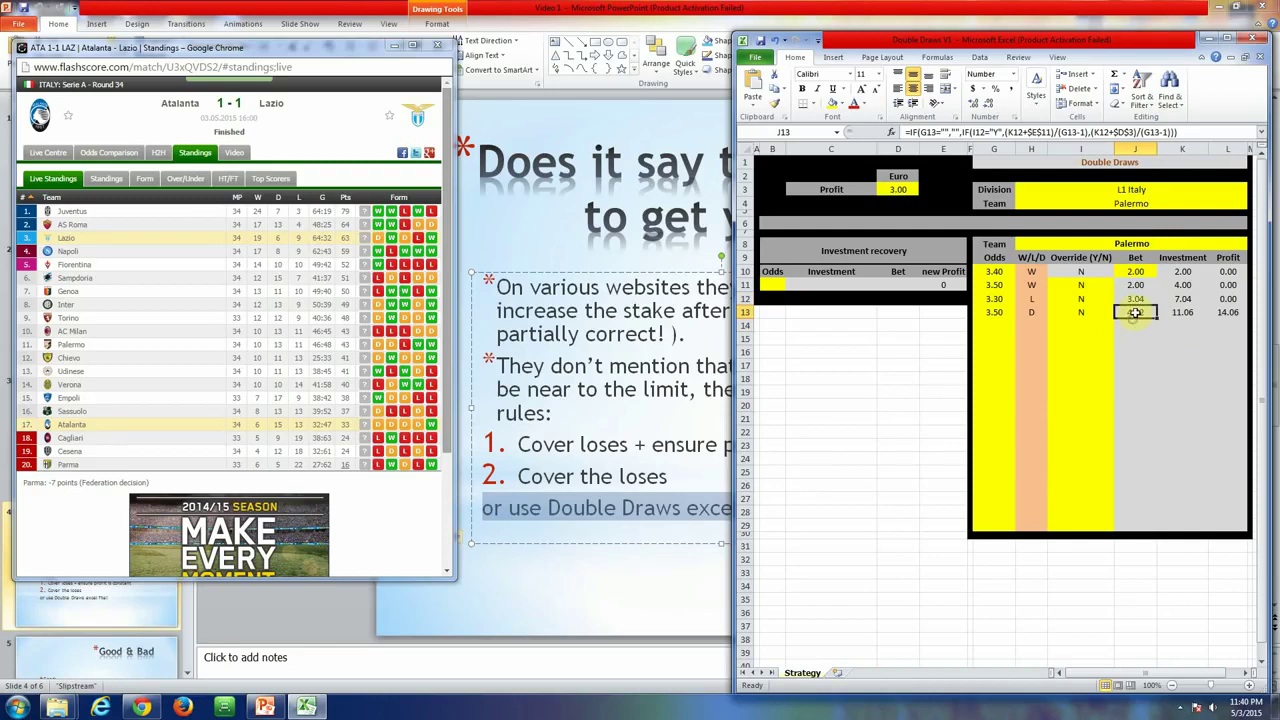
click(1039, 312)
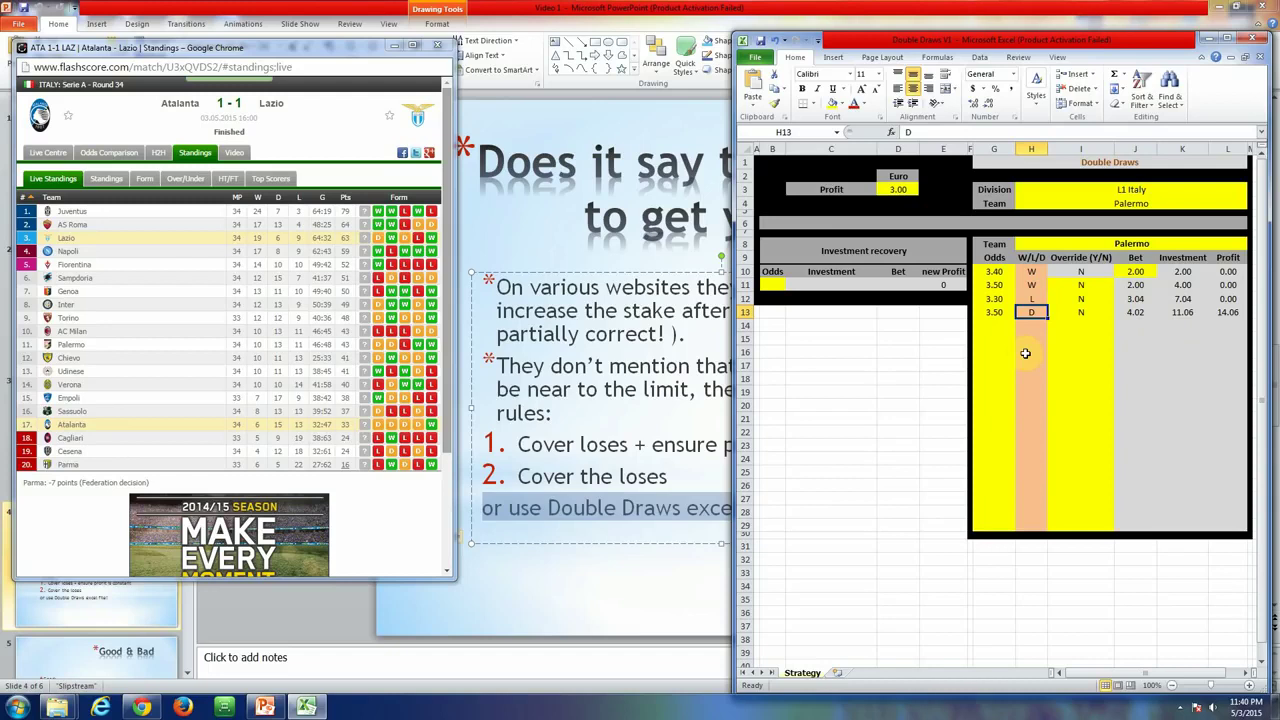
Enter L as the result for the fourth through seventh matches in H13:H16
text(L)
key(Return)
text(L)
key(Return)
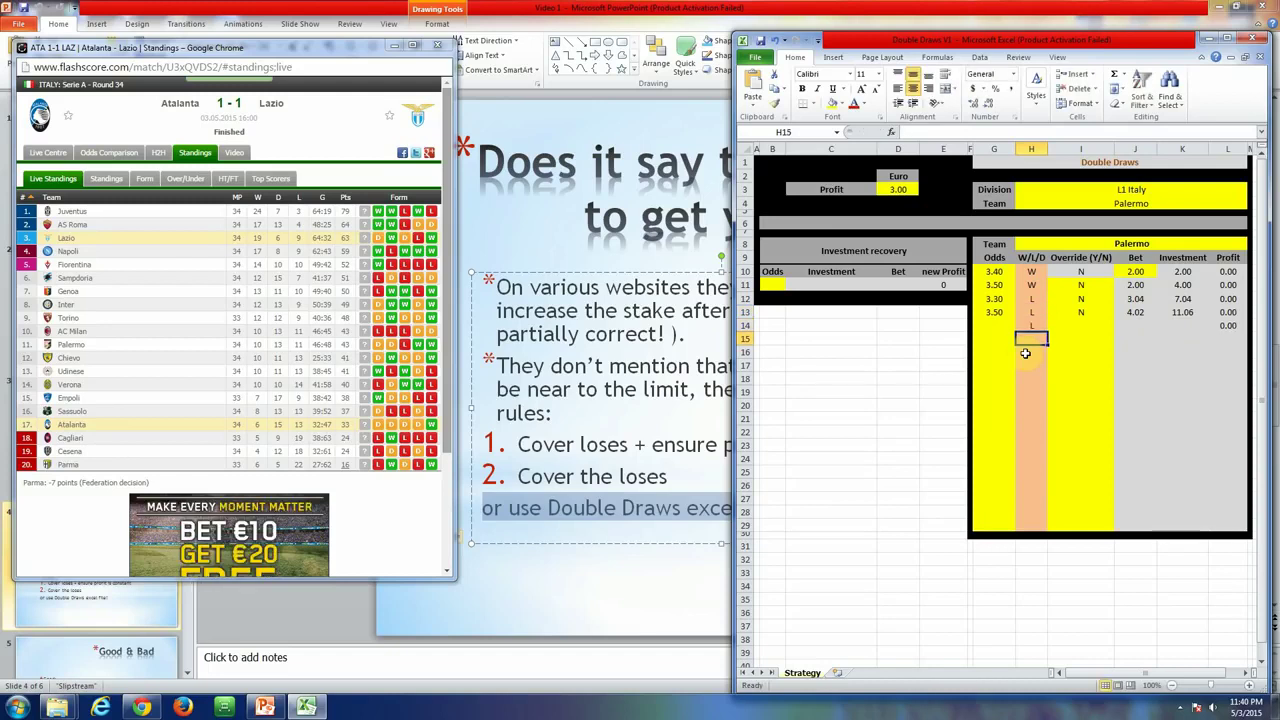
text(L)
key(Return)
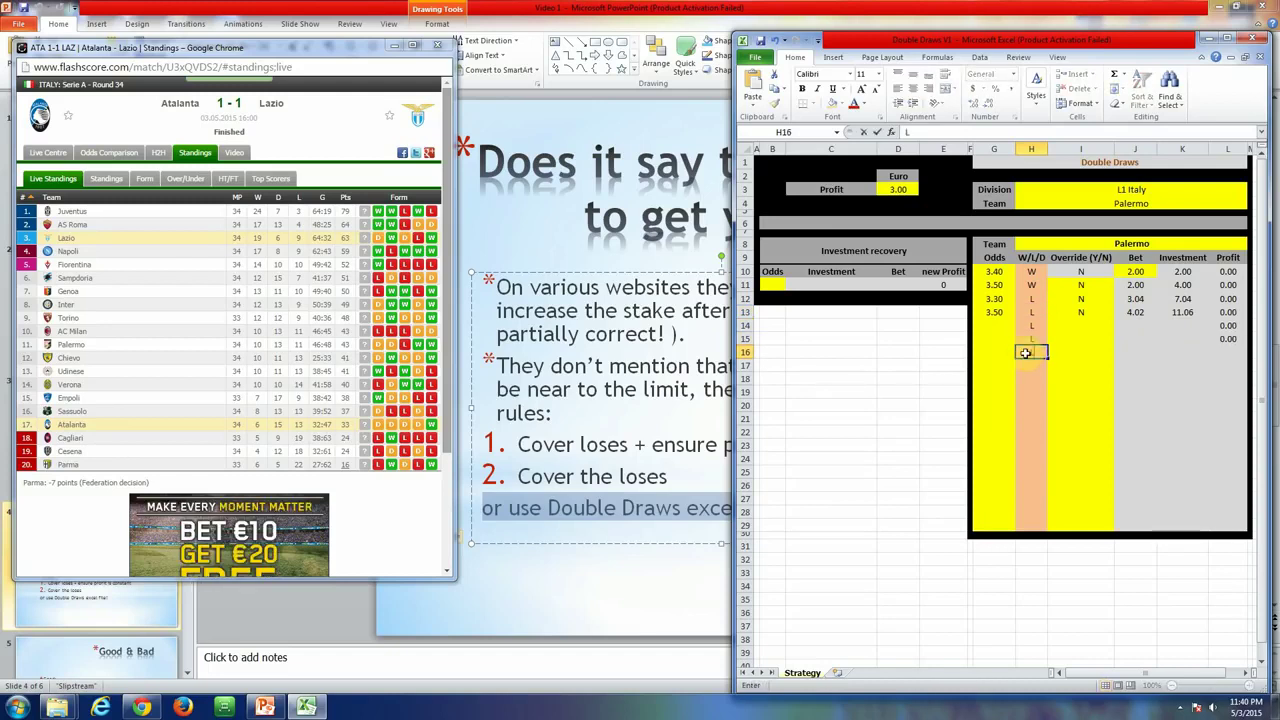
key(Return)
key(Up)
key(Up)
key(Up)
Enter odds 3.30, 3.50 and 3.40 for the fifth to seventh matches in G14:G16
key(Left)
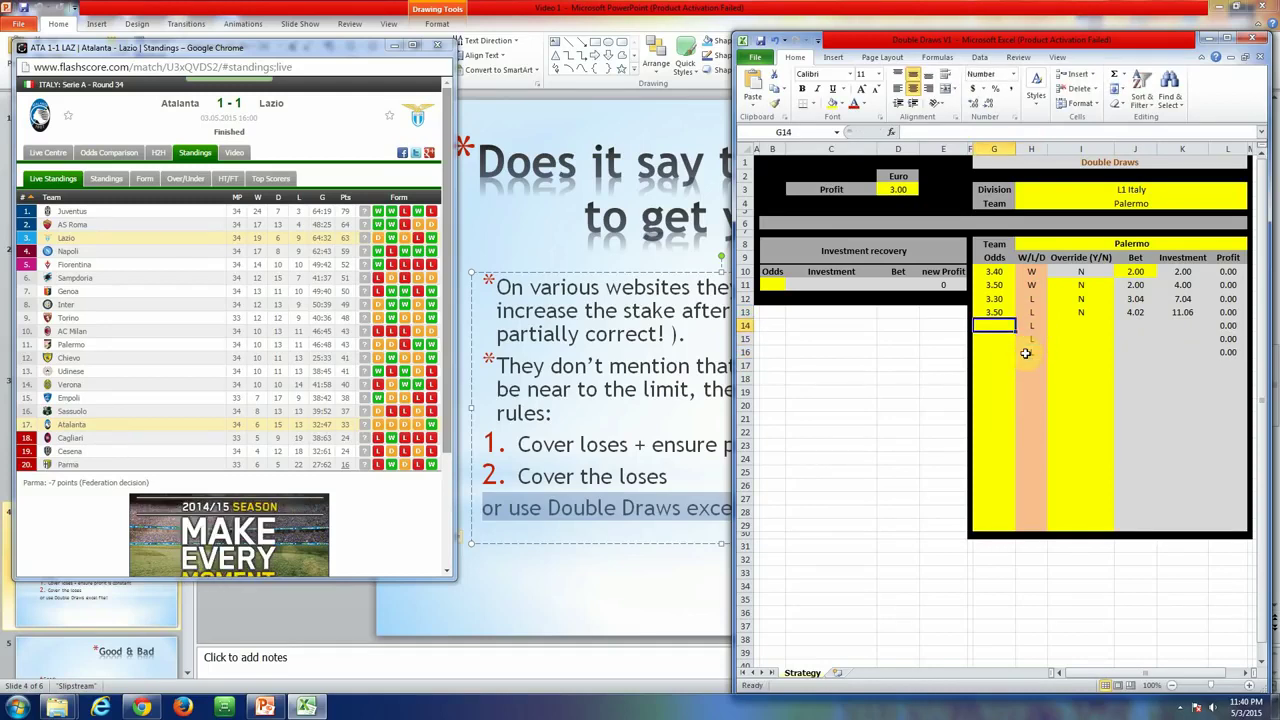
text(3.3)
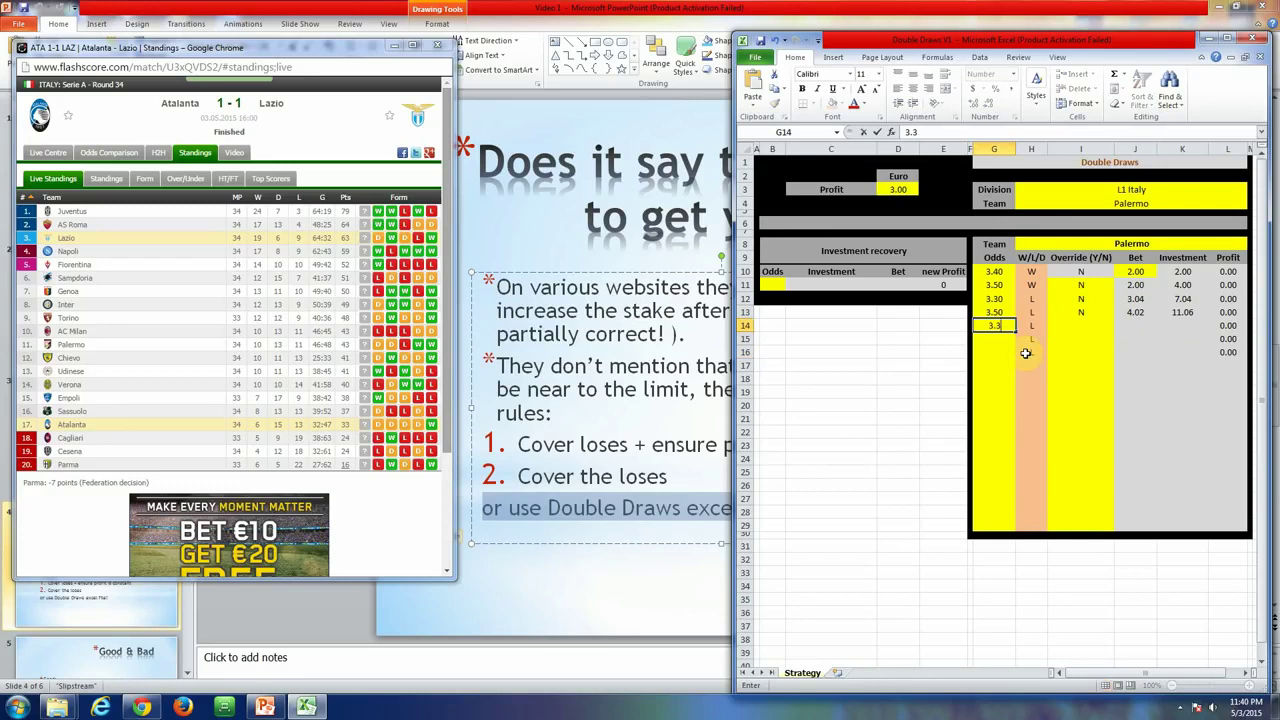
key(Return)
text(3.)
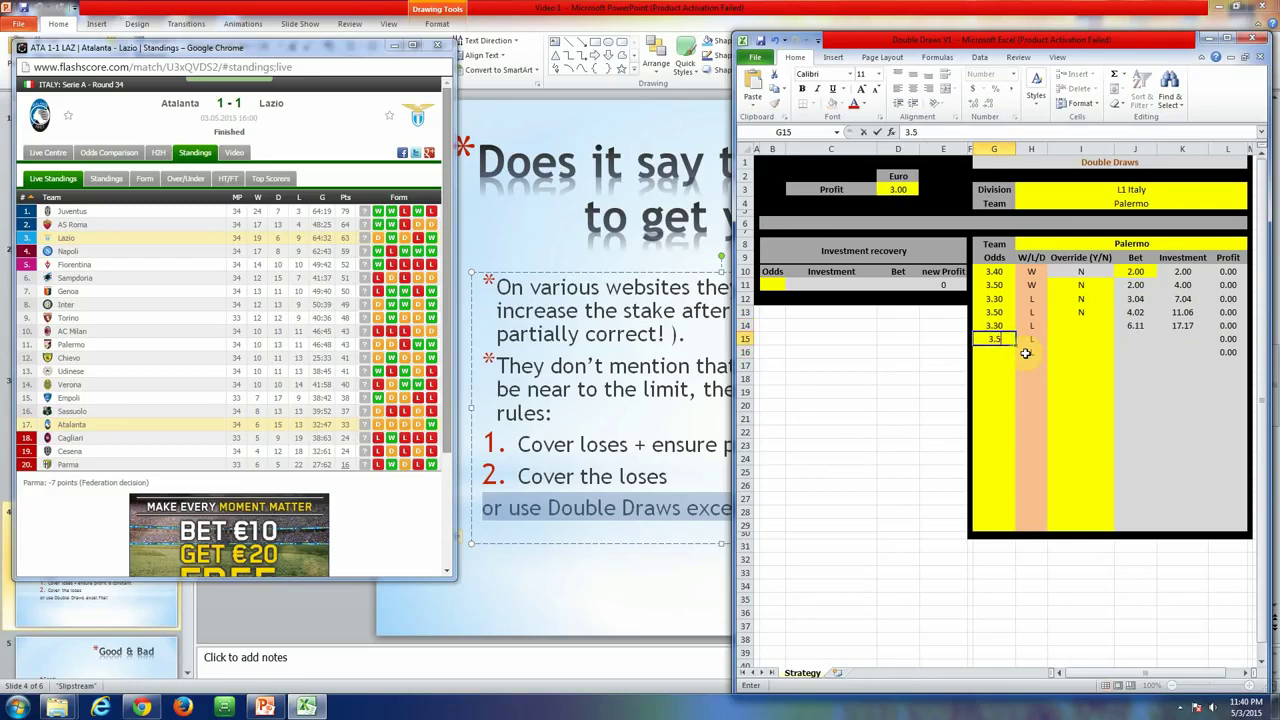
text(5)
key(Return)
text(3.)
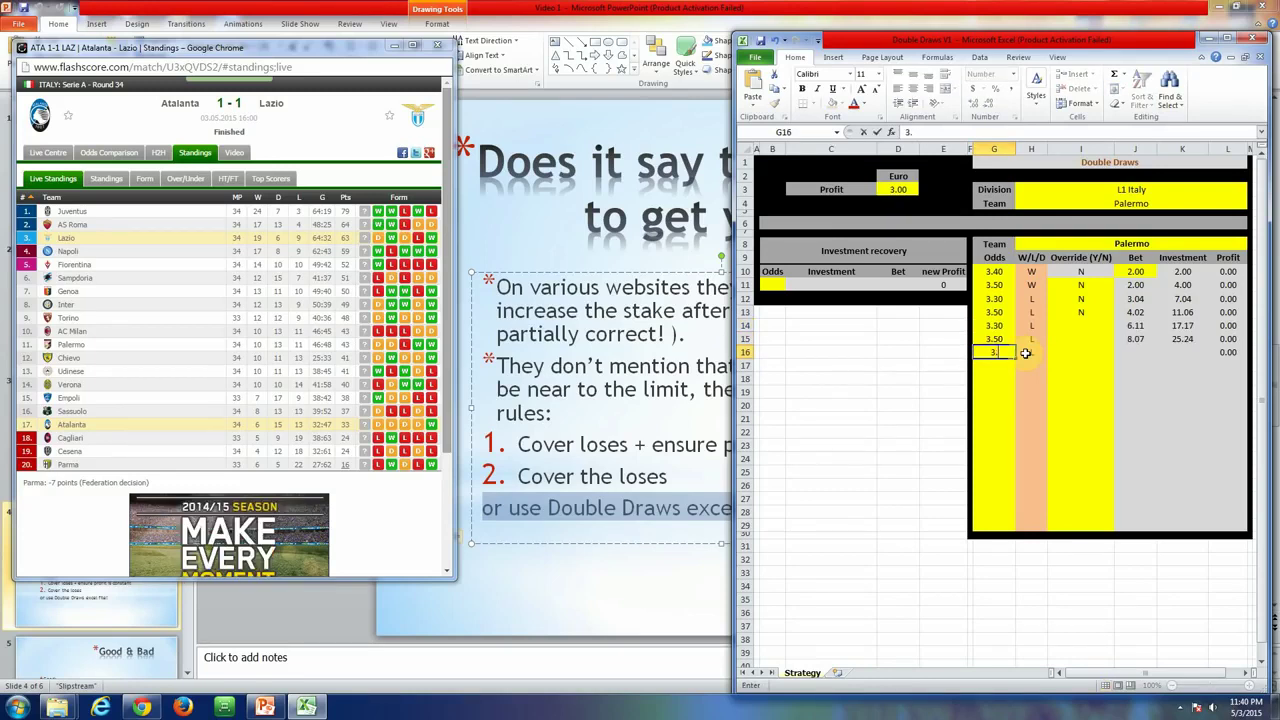
text(4)
key(Right)
key(Right)
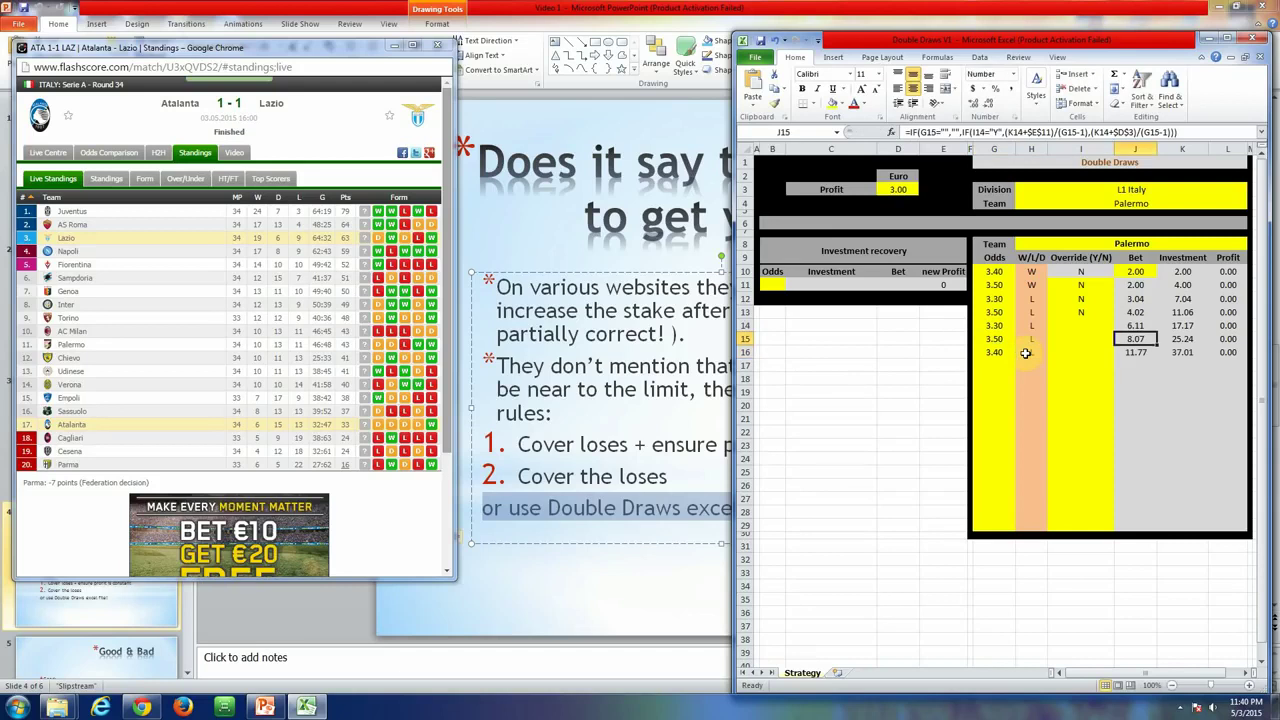
Set override N in I14:I16, correcting a mistyped M in the sixth row
key(Up)
key(Up)
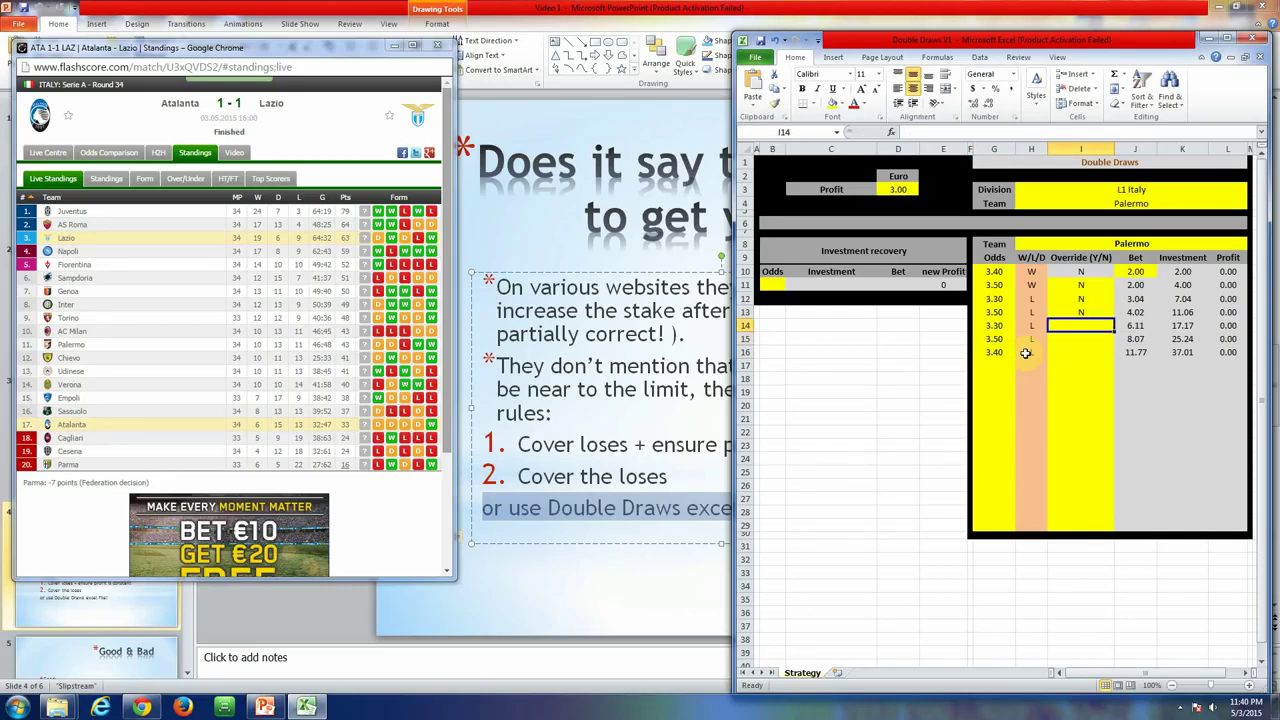
text(N)
key(Return)
text(M)
key(Return)
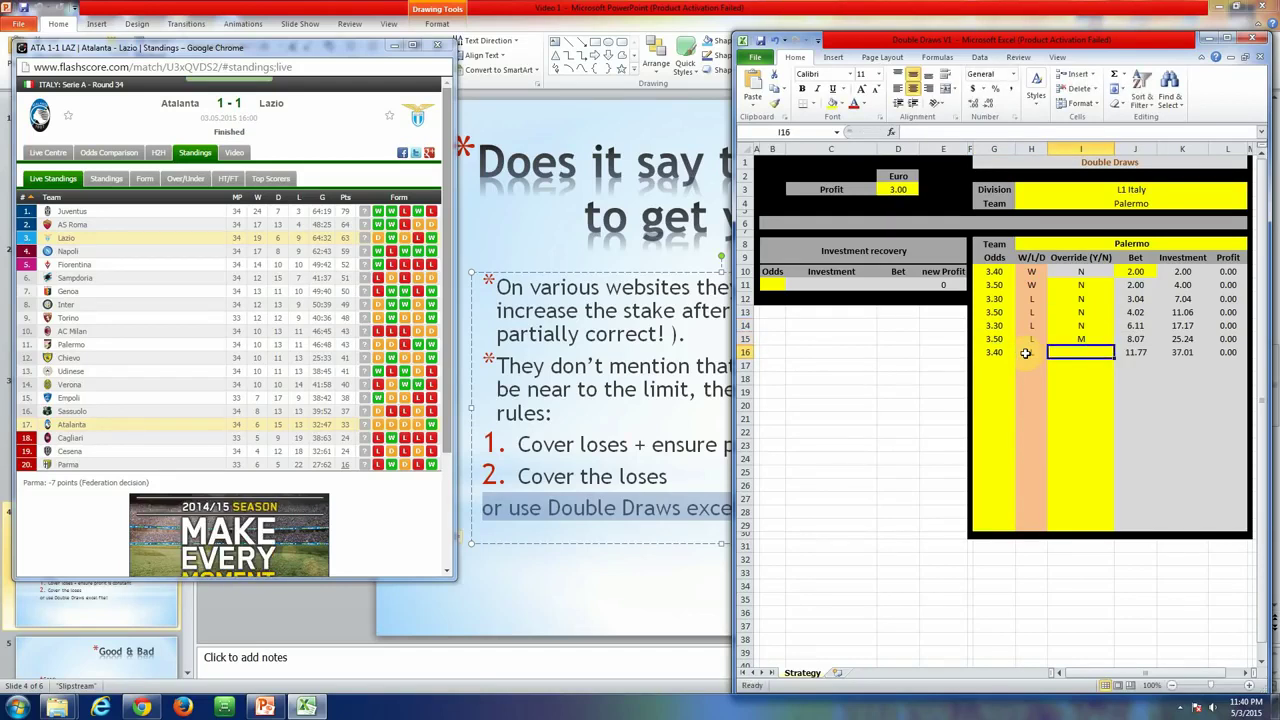
key(Up)
text(N)
key(Return)
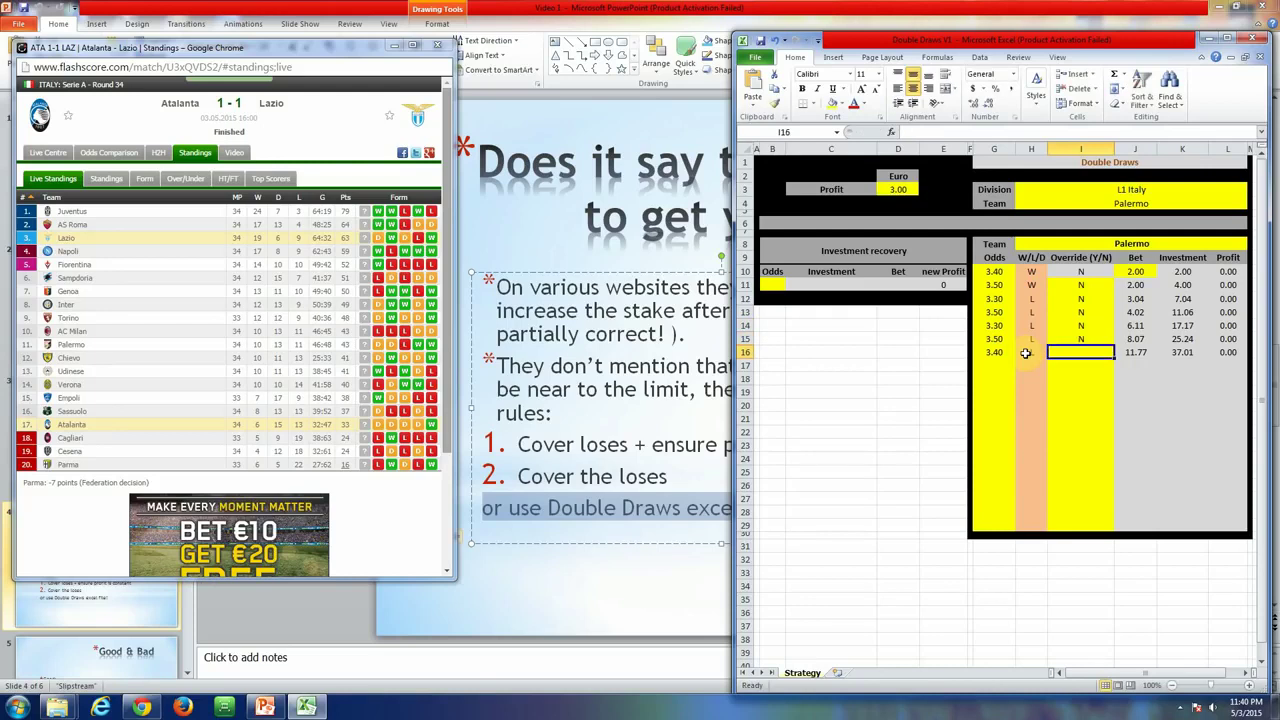
text(N)
key(Return)
click(1182, 353)
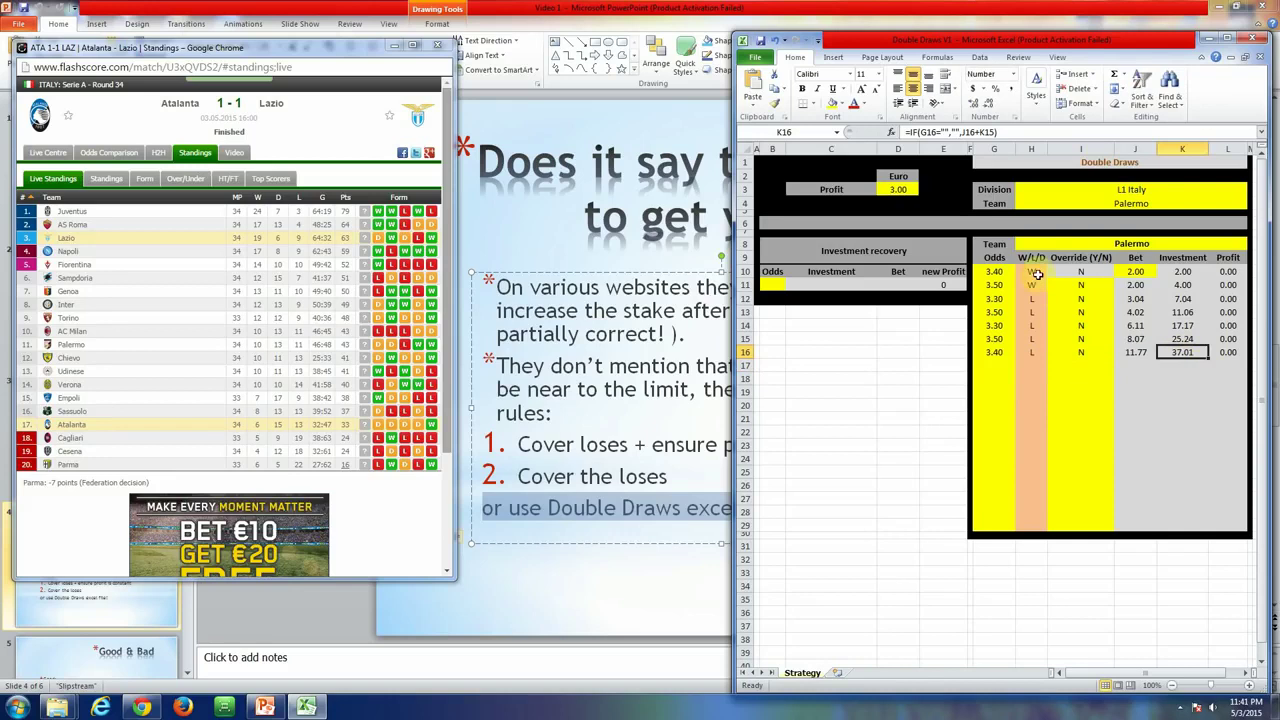
drag(1032, 273, 1037, 352)
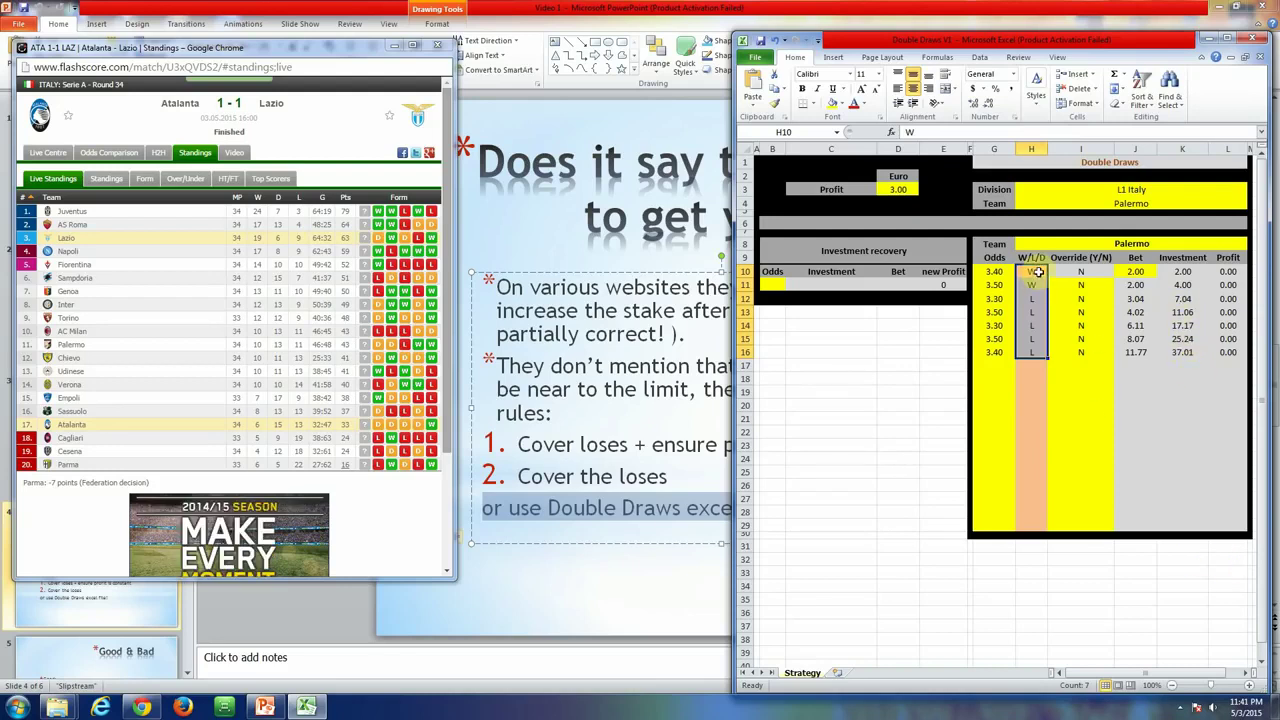
drag(1036, 272, 1038, 353)
click(897, 189)
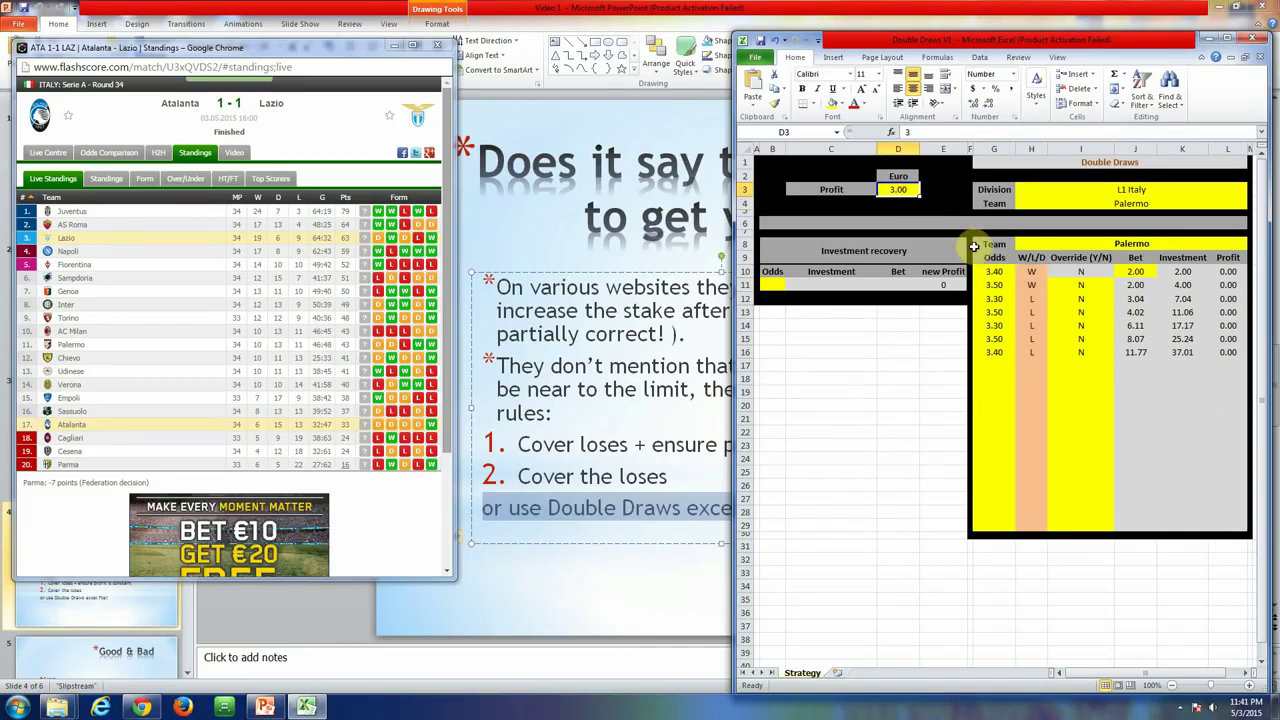
click(1200, 352)
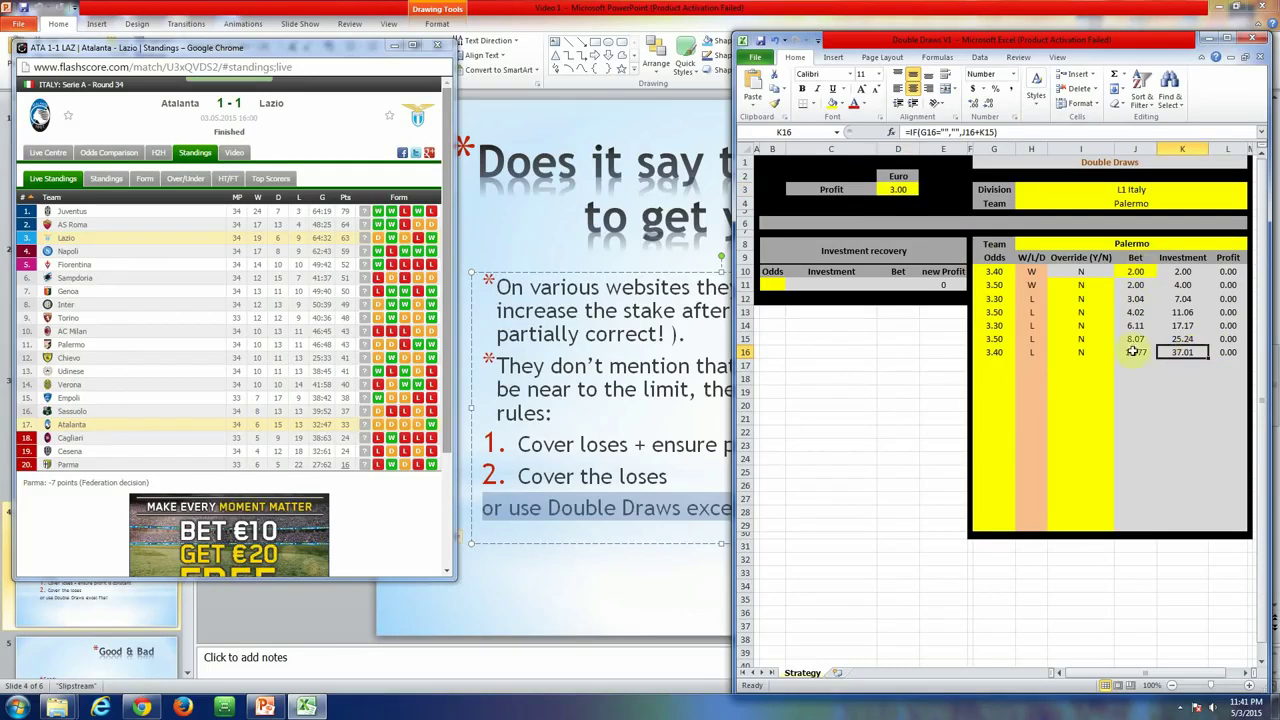
click(901, 191)
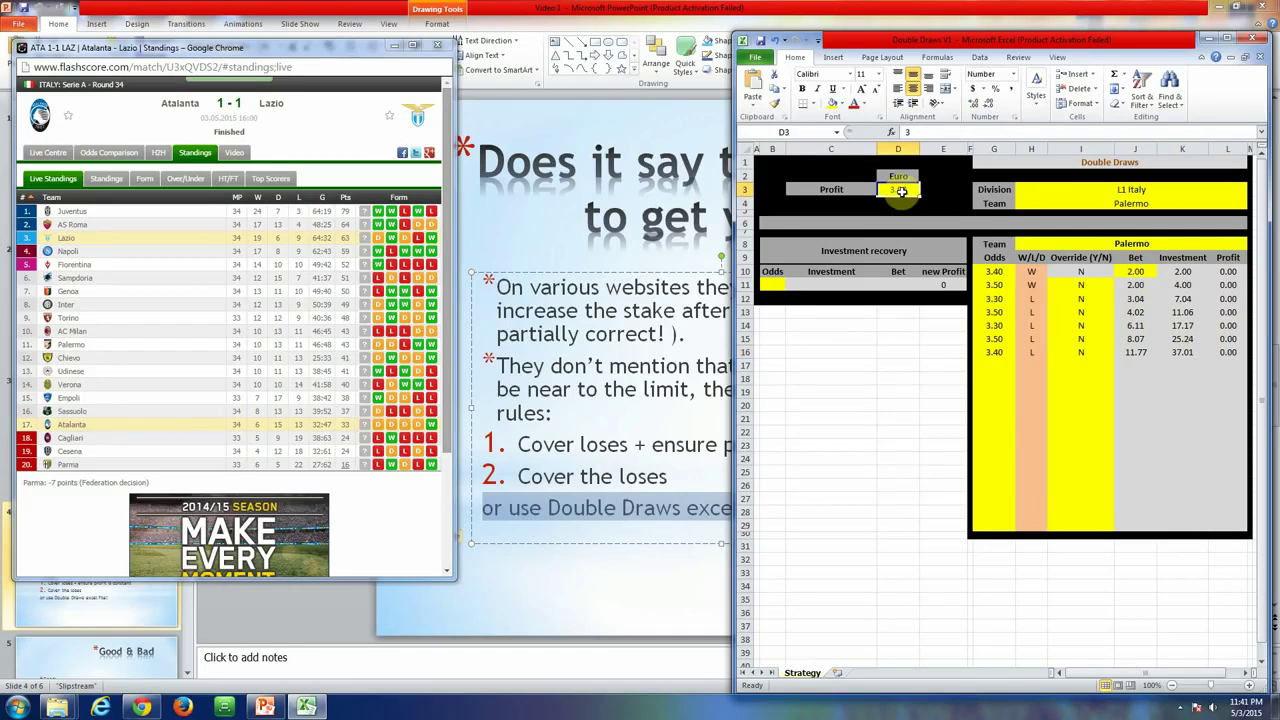
Change the D3 target profit to 5 and check the final investment of 51.02
text(5)
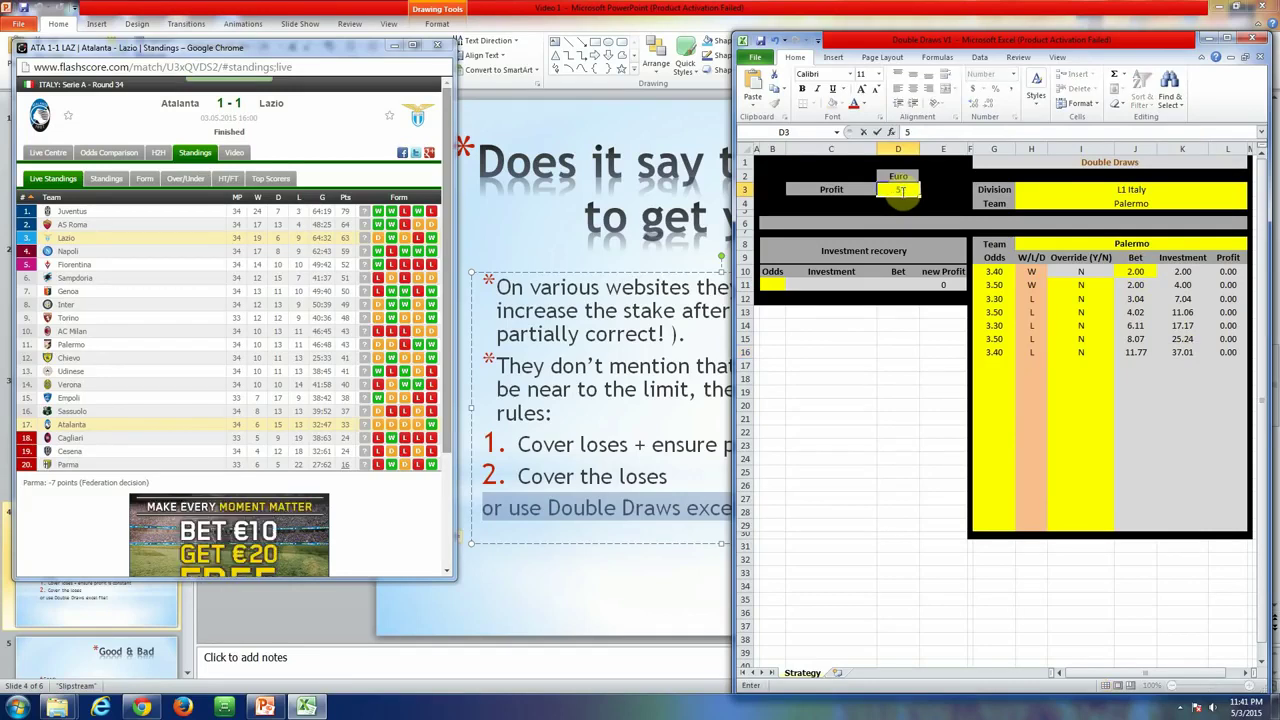
key(Return)
click(1182, 352)
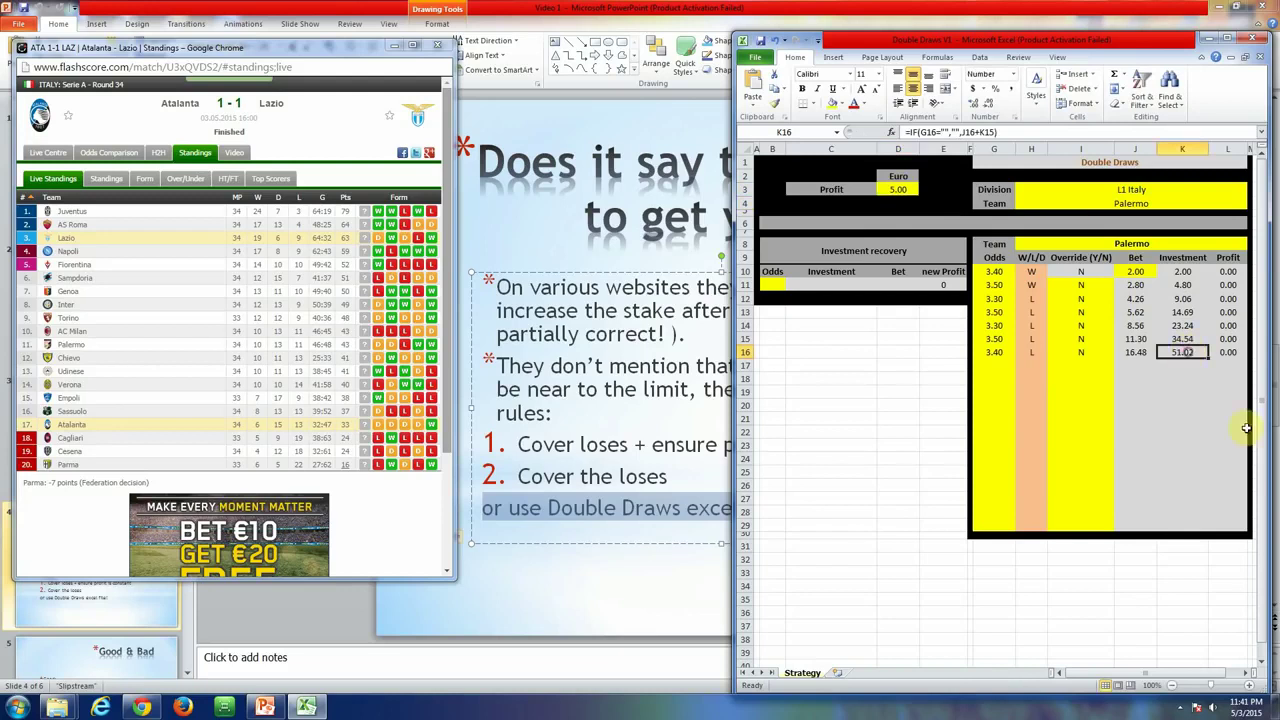
click(1183, 271)
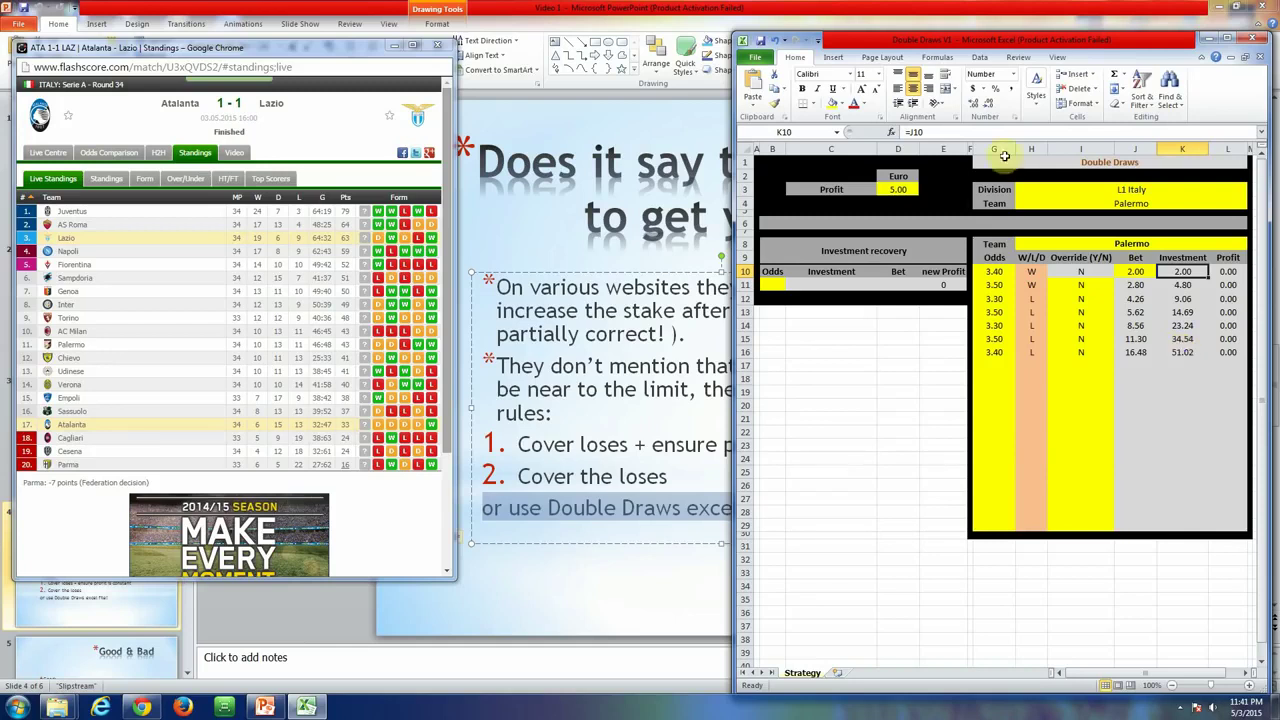
click(898, 189)
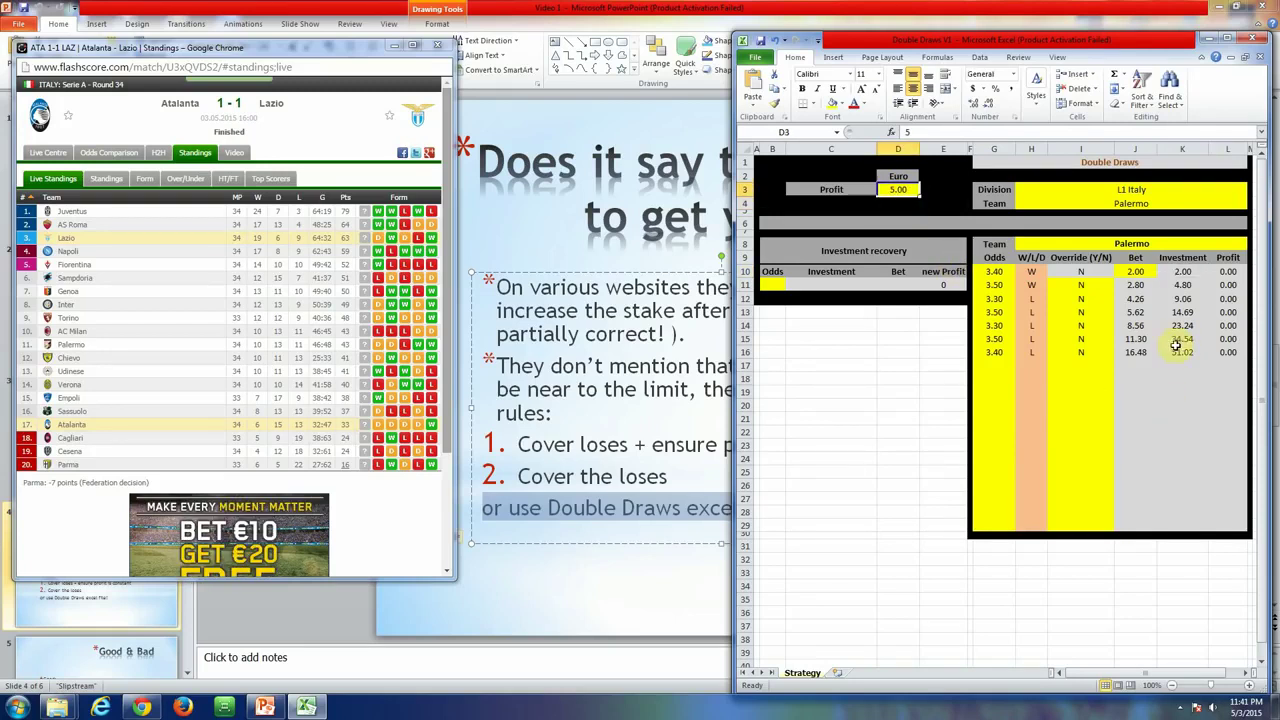
click(1075, 318)
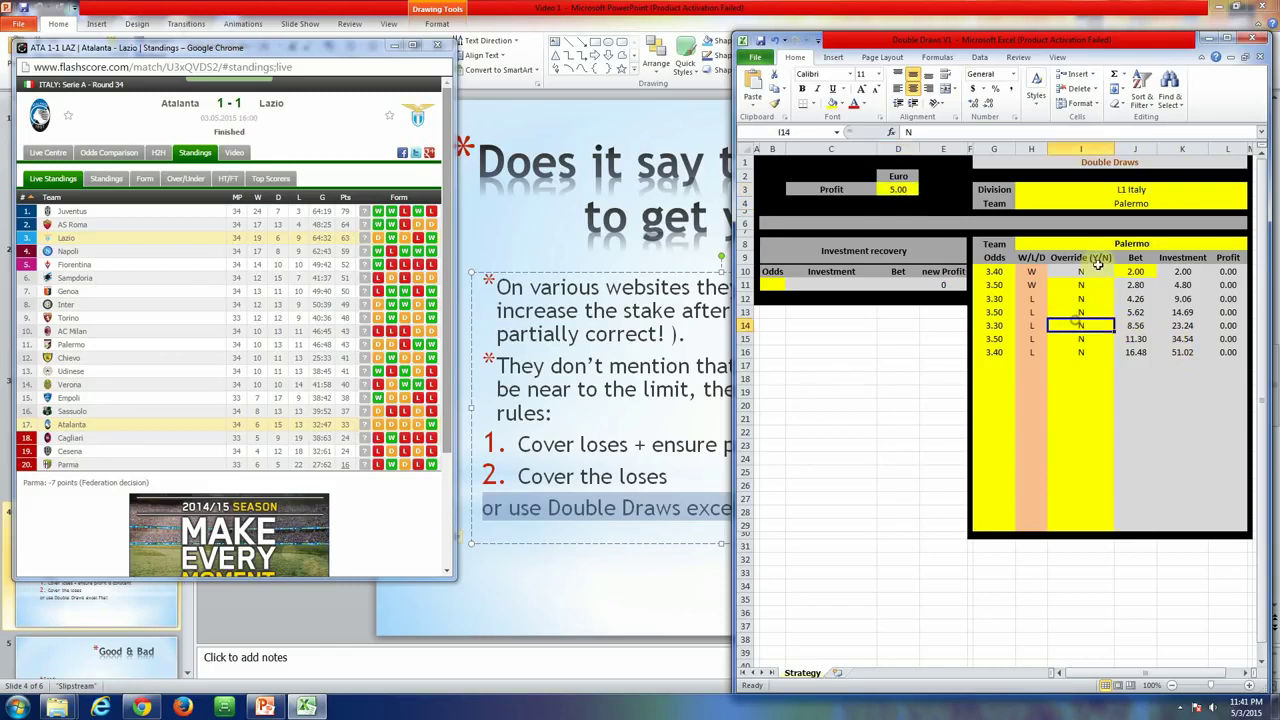
drag(1082, 271, 1092, 298)
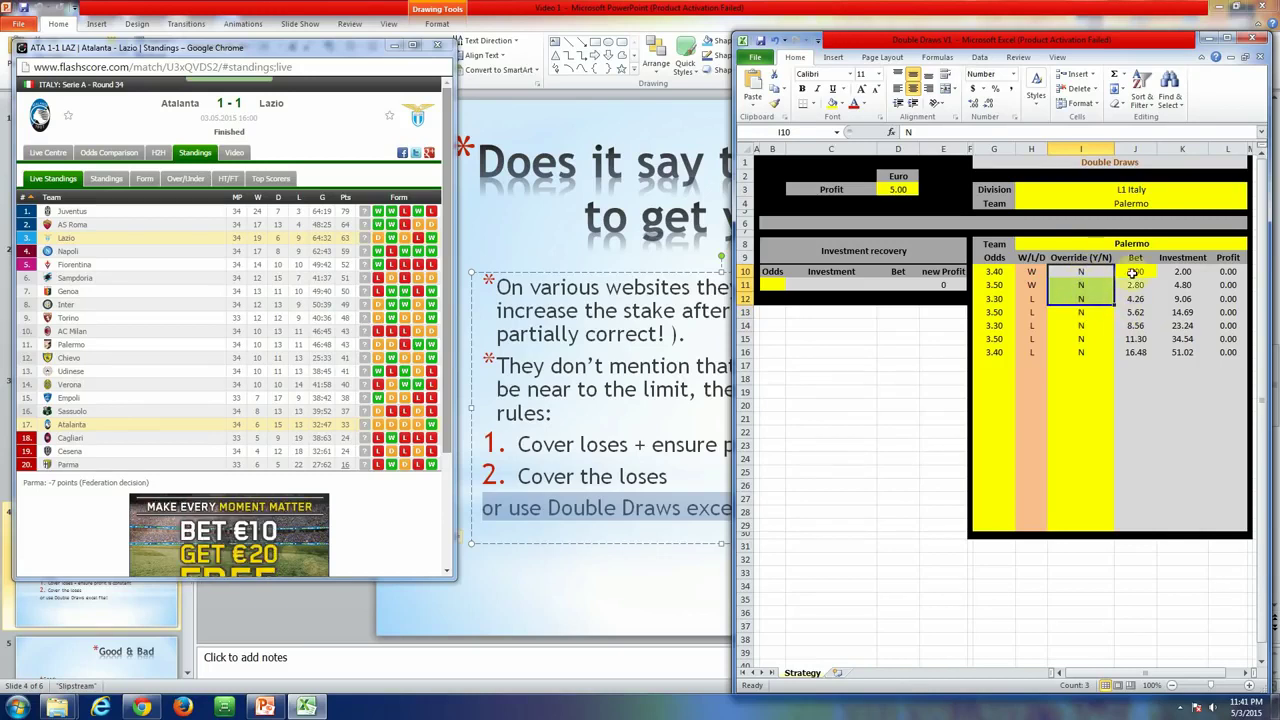
Enter Y as the override in I12 through I16, dropping the final investment to 36.10
click(1086, 299)
text(Y)
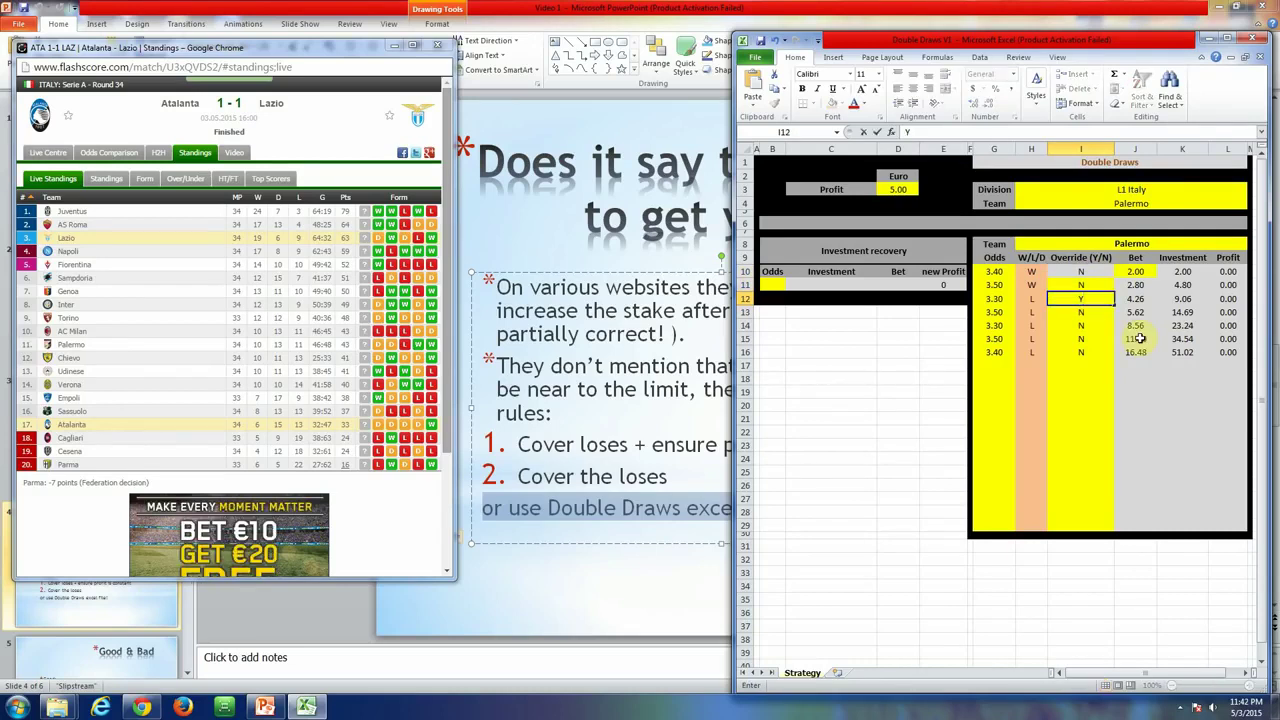
key(Return)
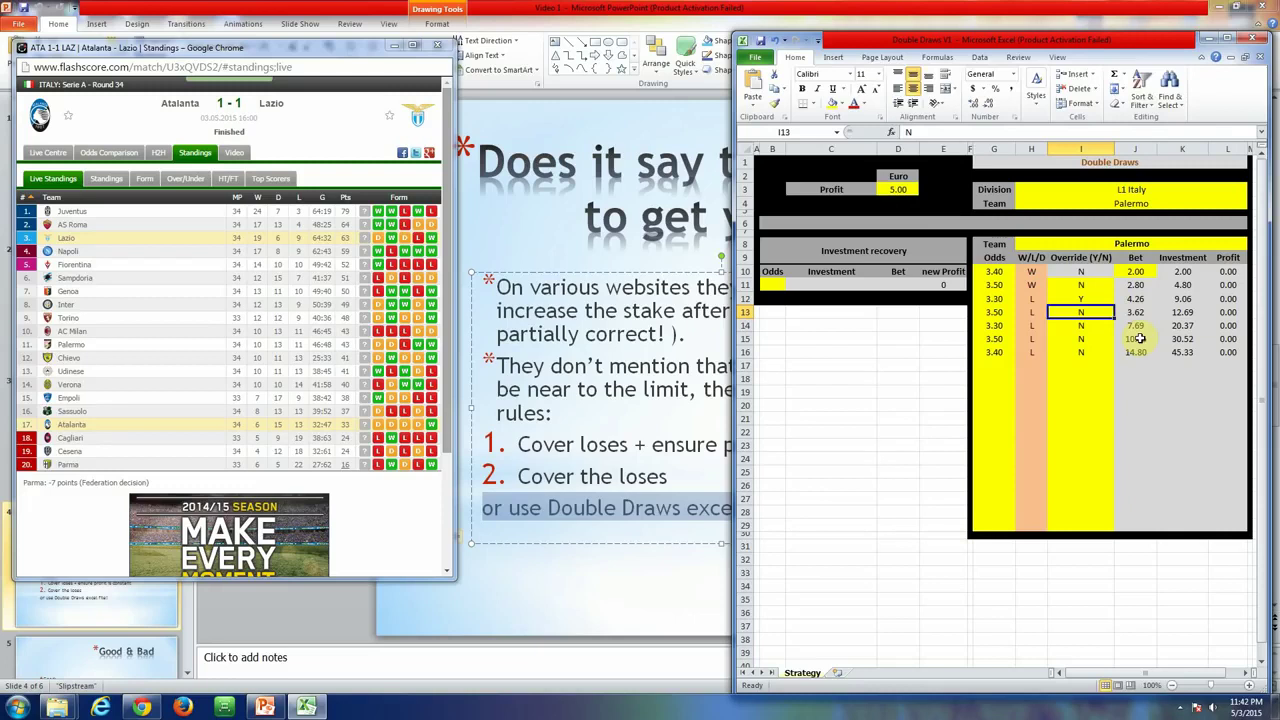
text(Y)
key(Return)
text(Y)
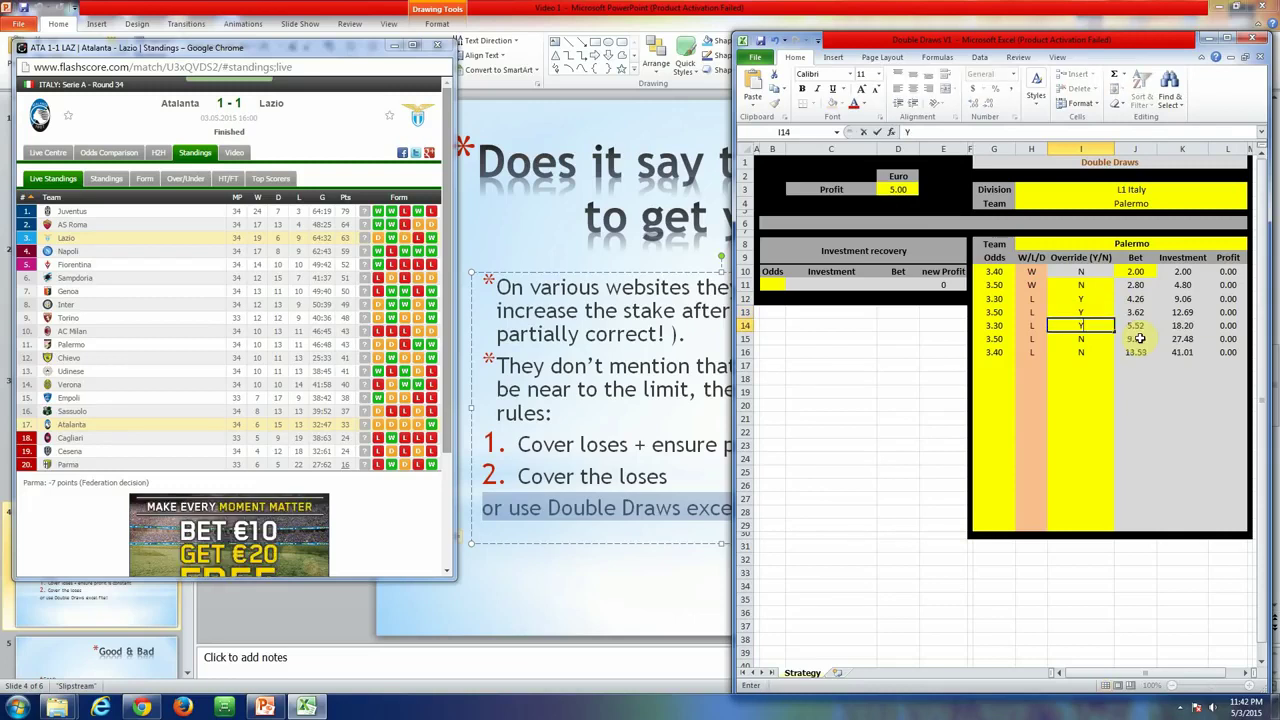
key(Return)
text(Y)
key(Return)
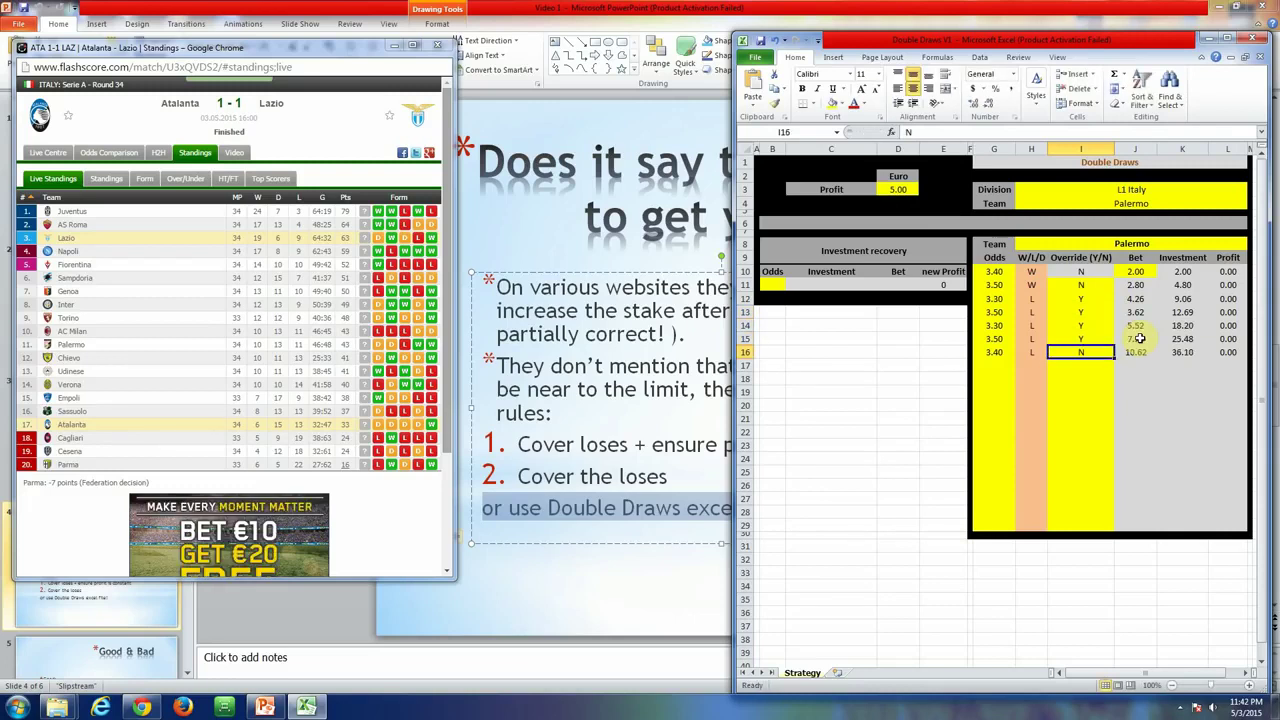
text(Y)
key(Return)
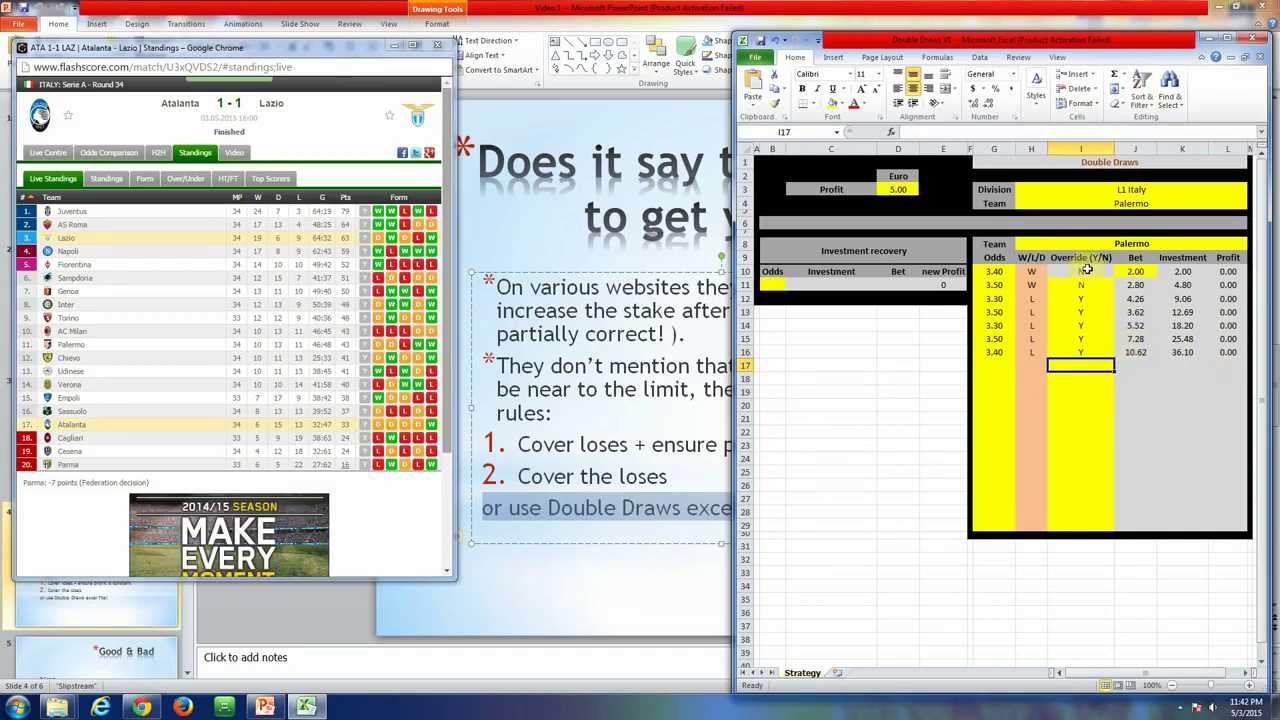
drag(1081, 271, 1096, 293)
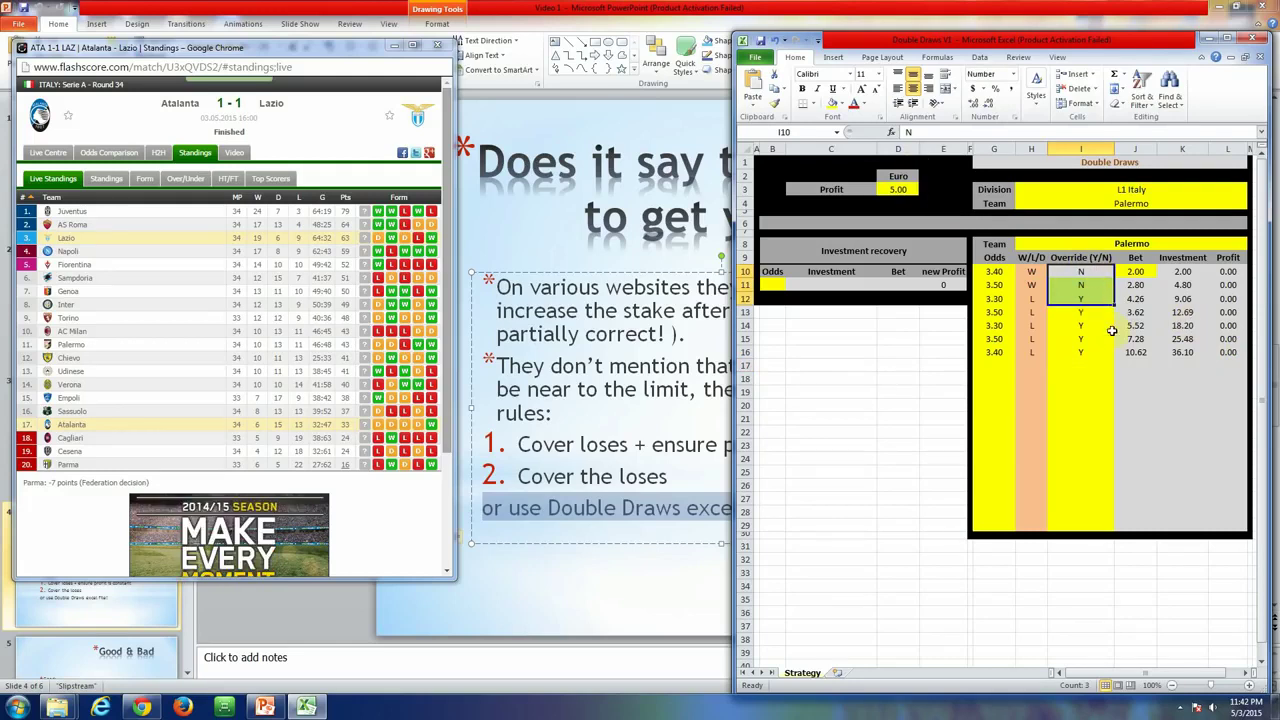
Try a D result in H13, review its bet, investment and profit formulas, then restore L
click(1086, 311)
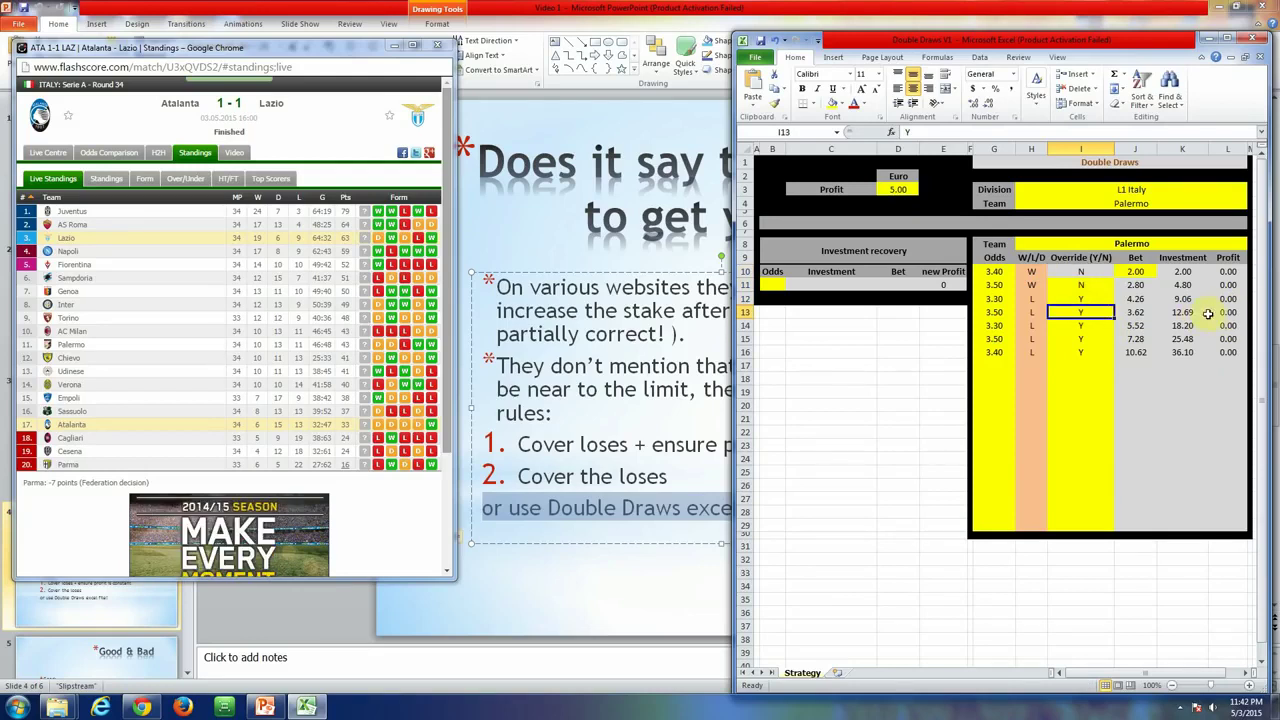
click(1031, 312)
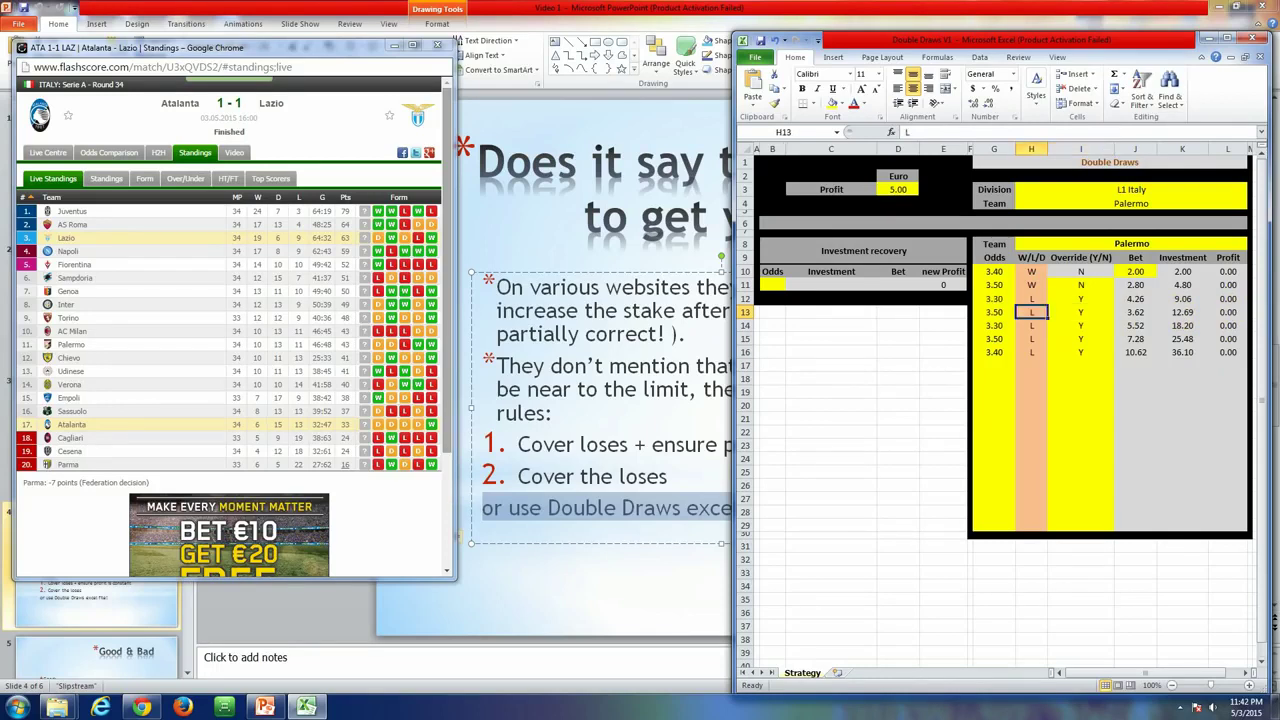
text(D)
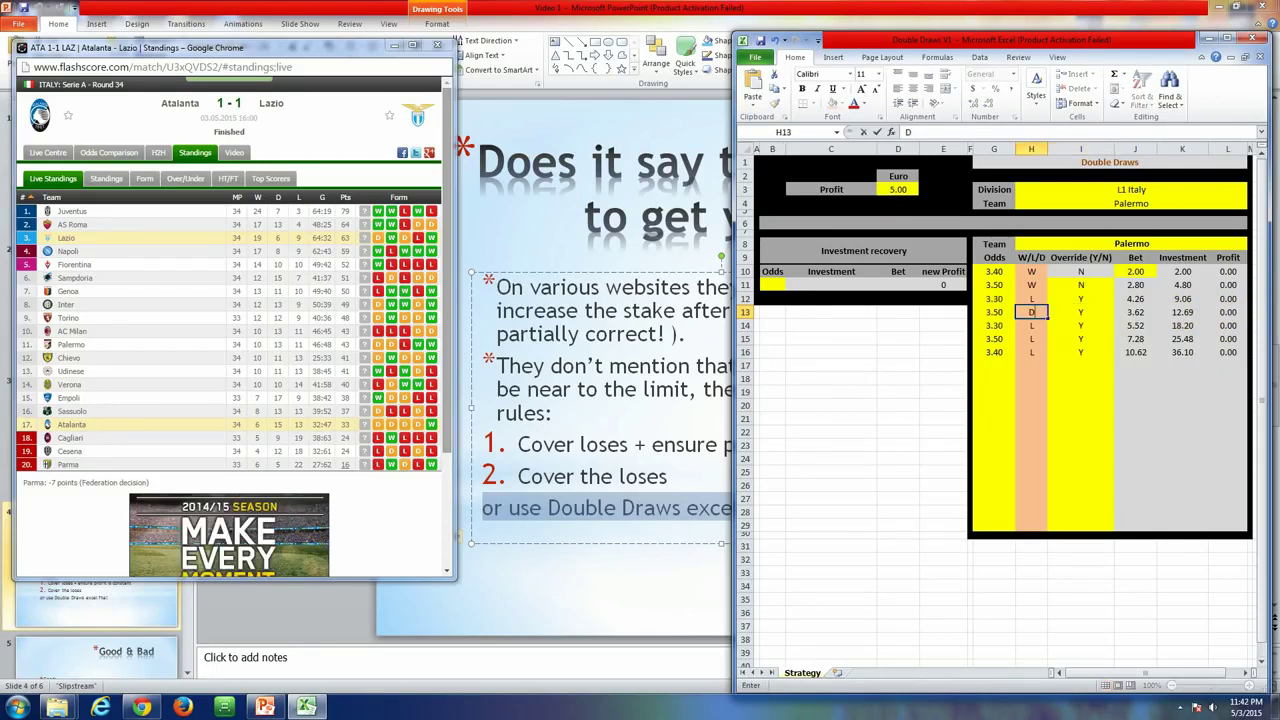
key(Return)
click(1031, 312)
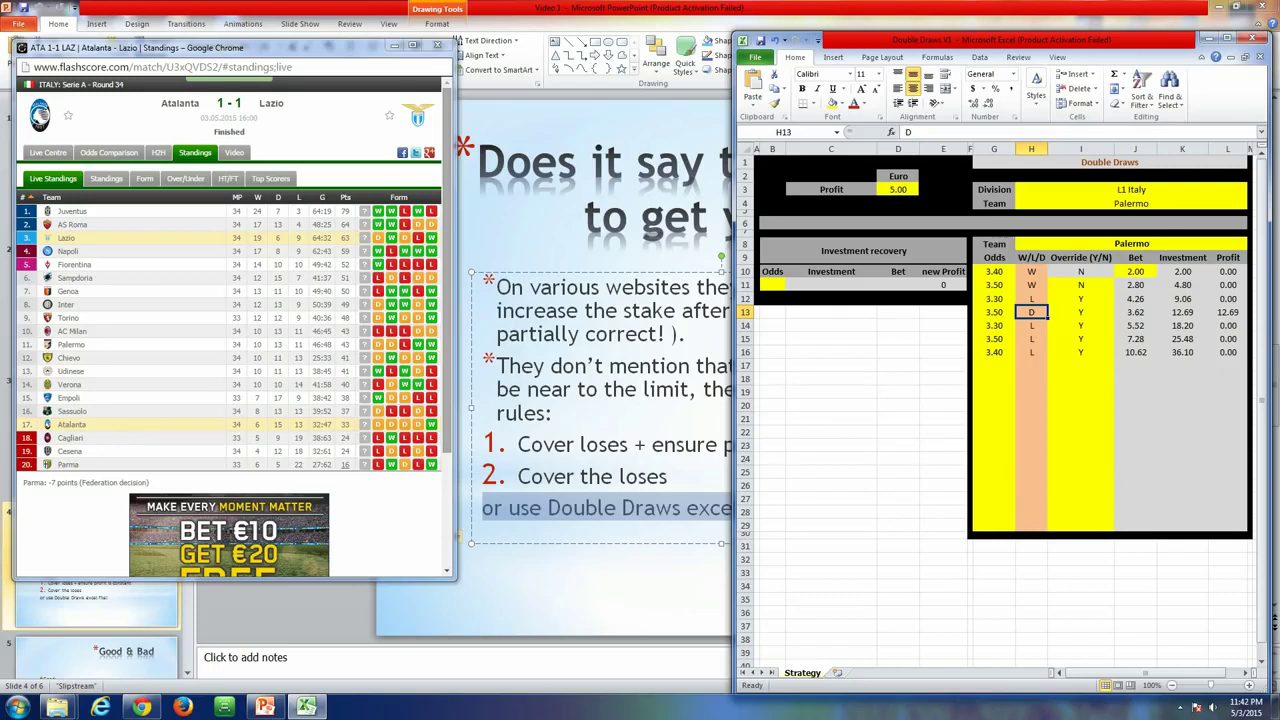
click(1135, 312)
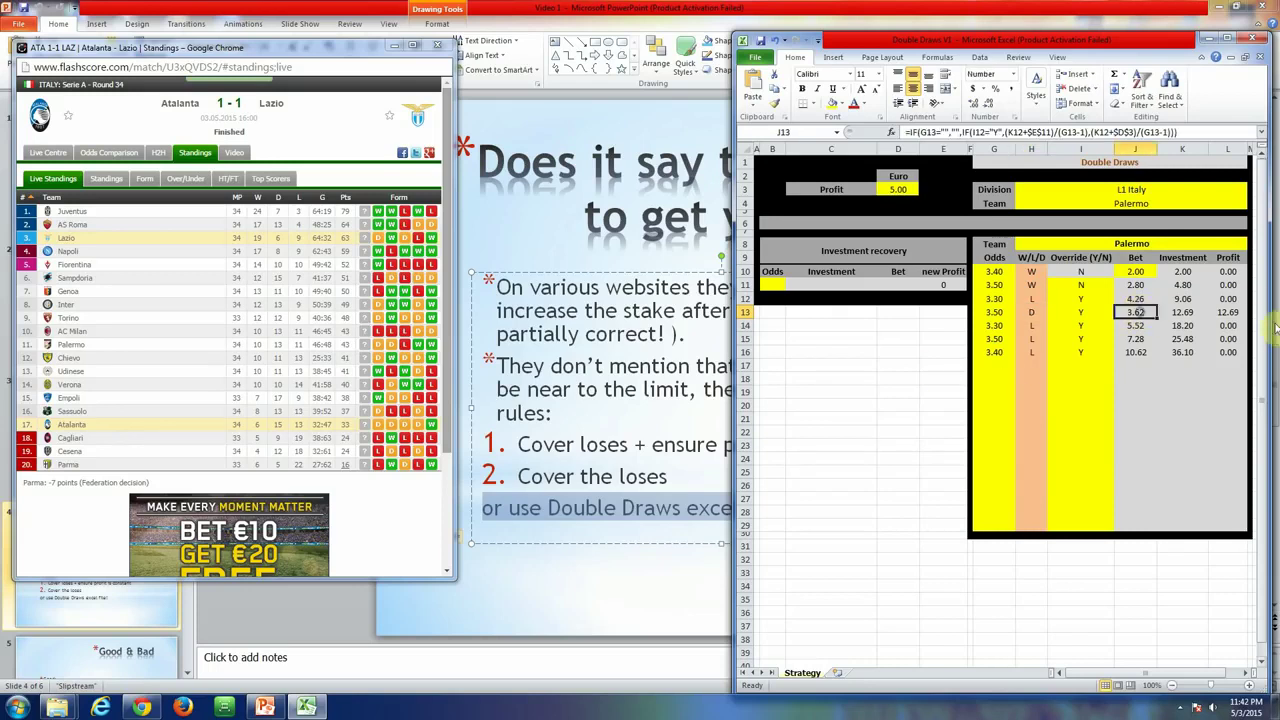
click(1240, 311)
click(1183, 312)
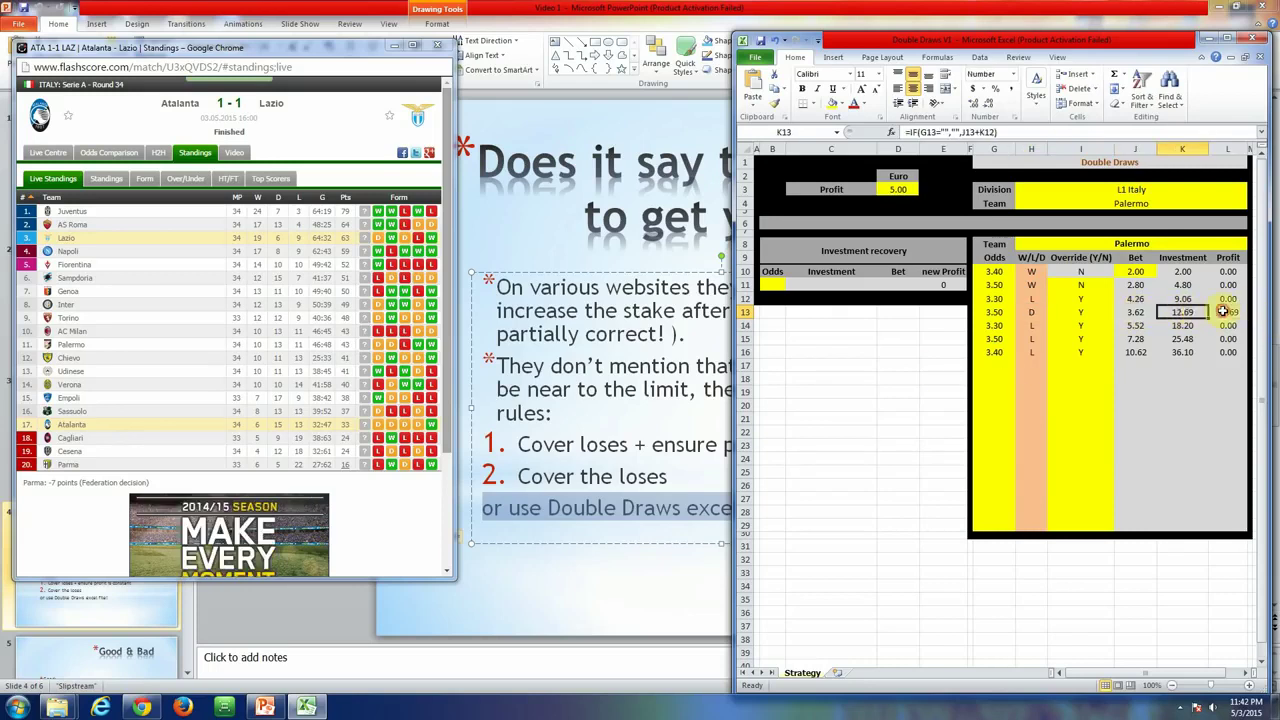
click(1228, 312)
click(1031, 310)
text(L)
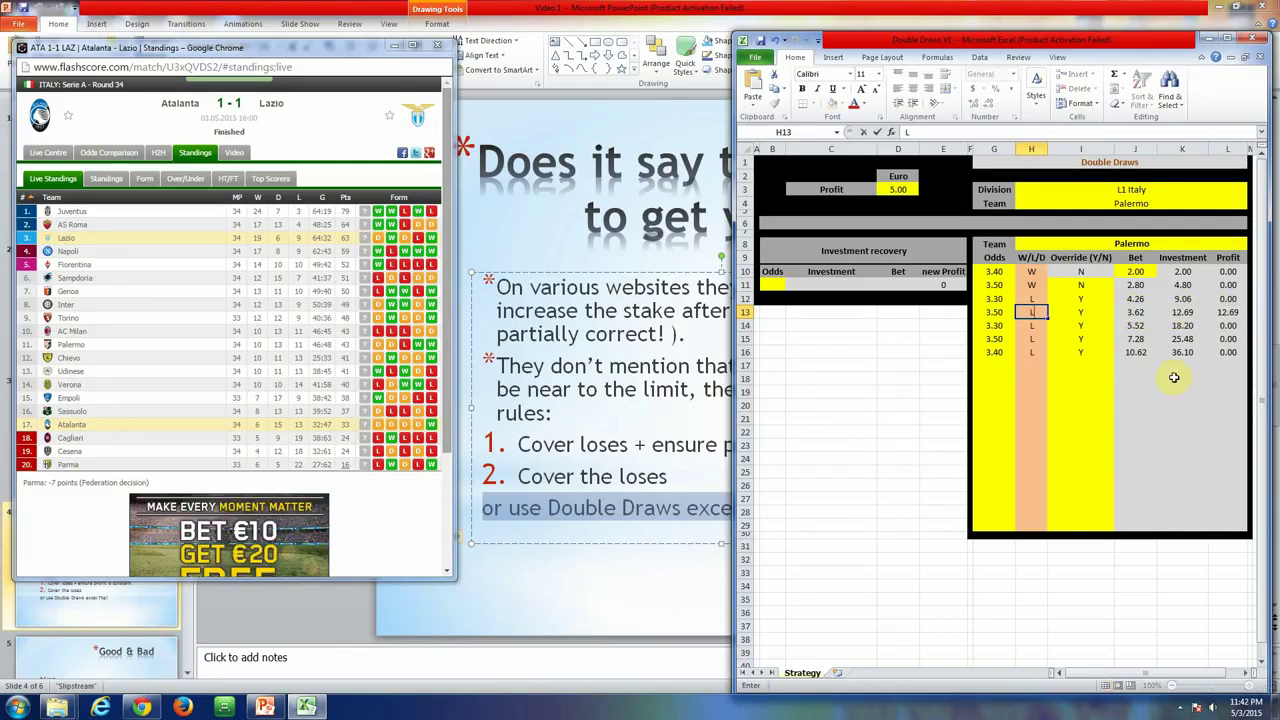
key(Return)
Type D in H16, then clear the seventh match's result so its profit is blank
key(Return)
key(Return)
text(D)
key(Return)
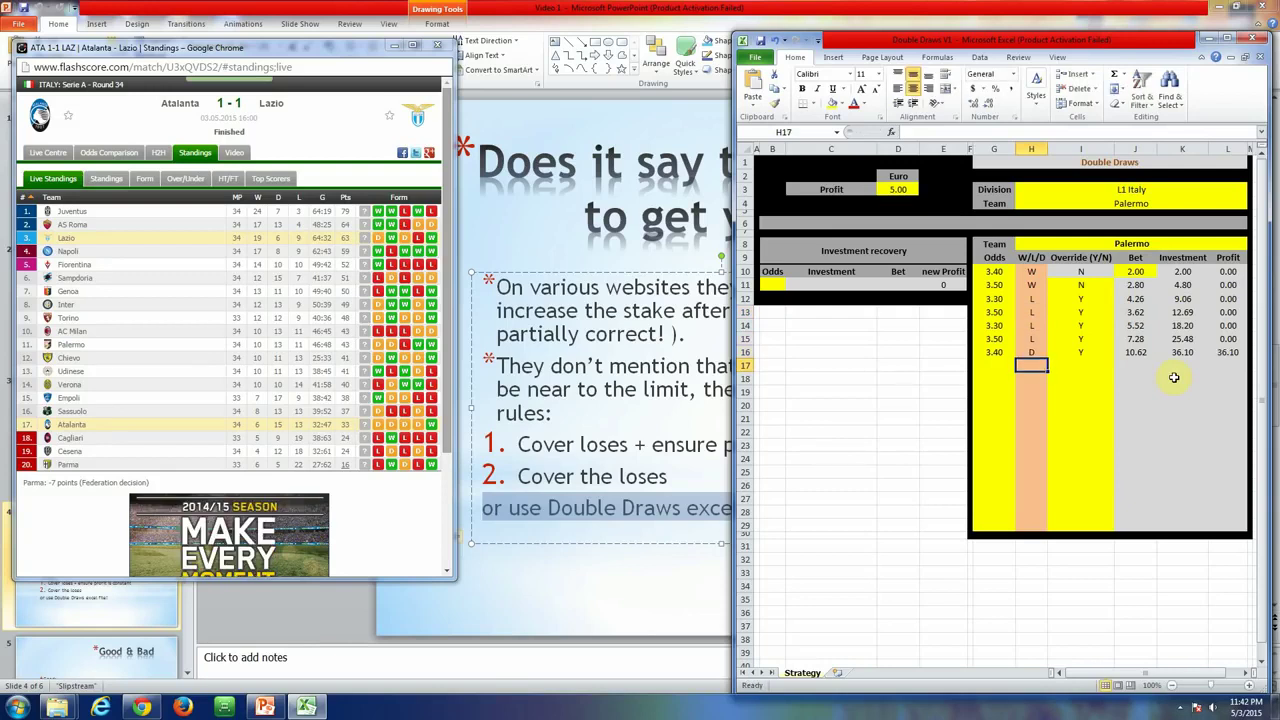
key(Up)
key(Down)
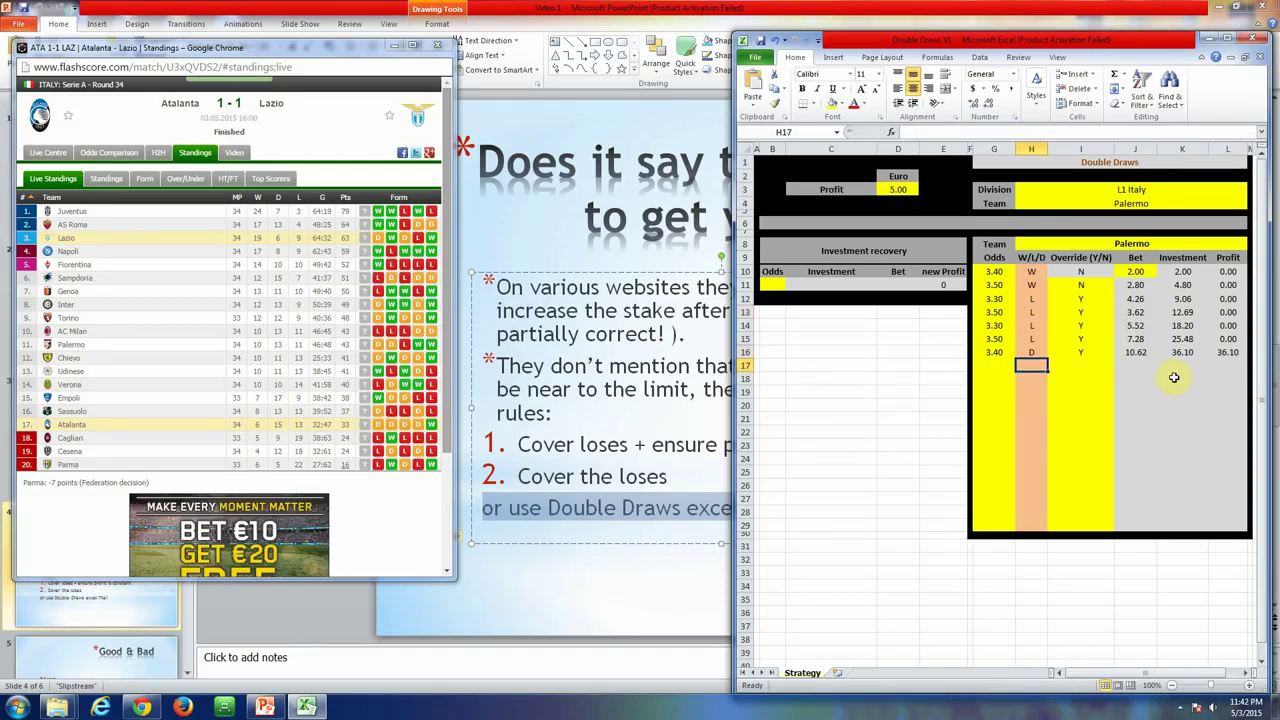
key(Up)
key(Delete)
click(772, 284)
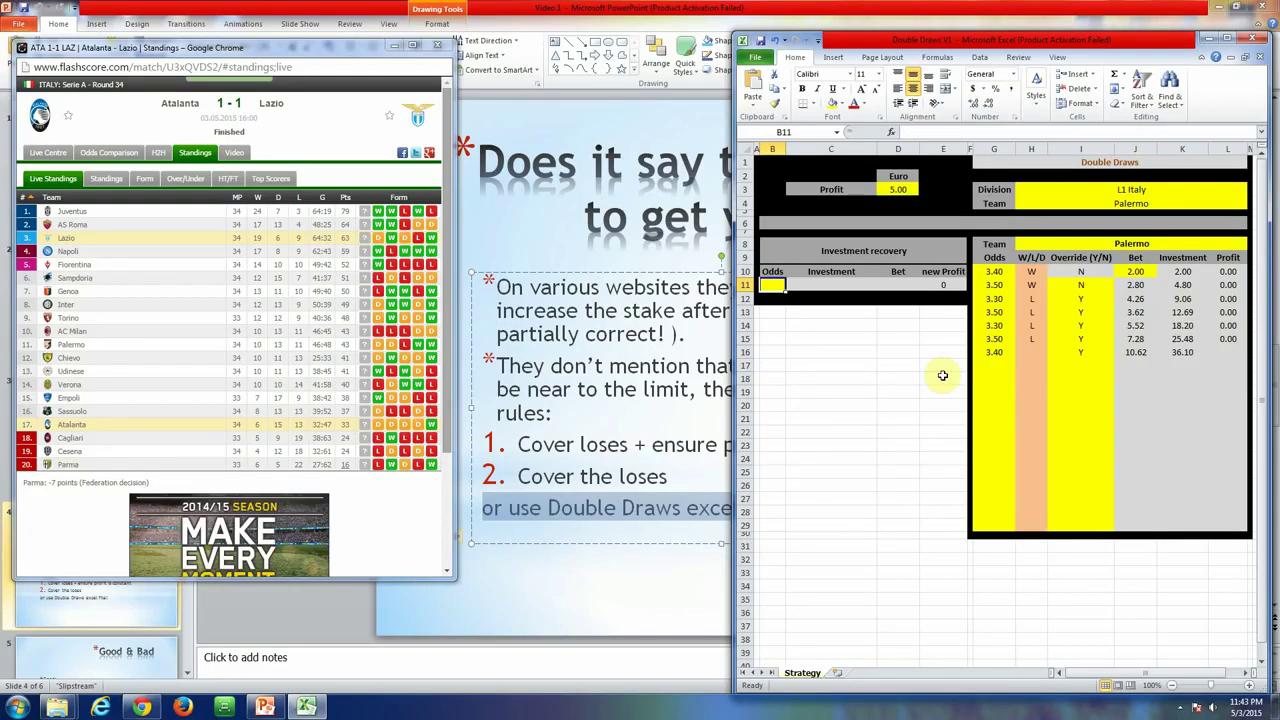
text(3)
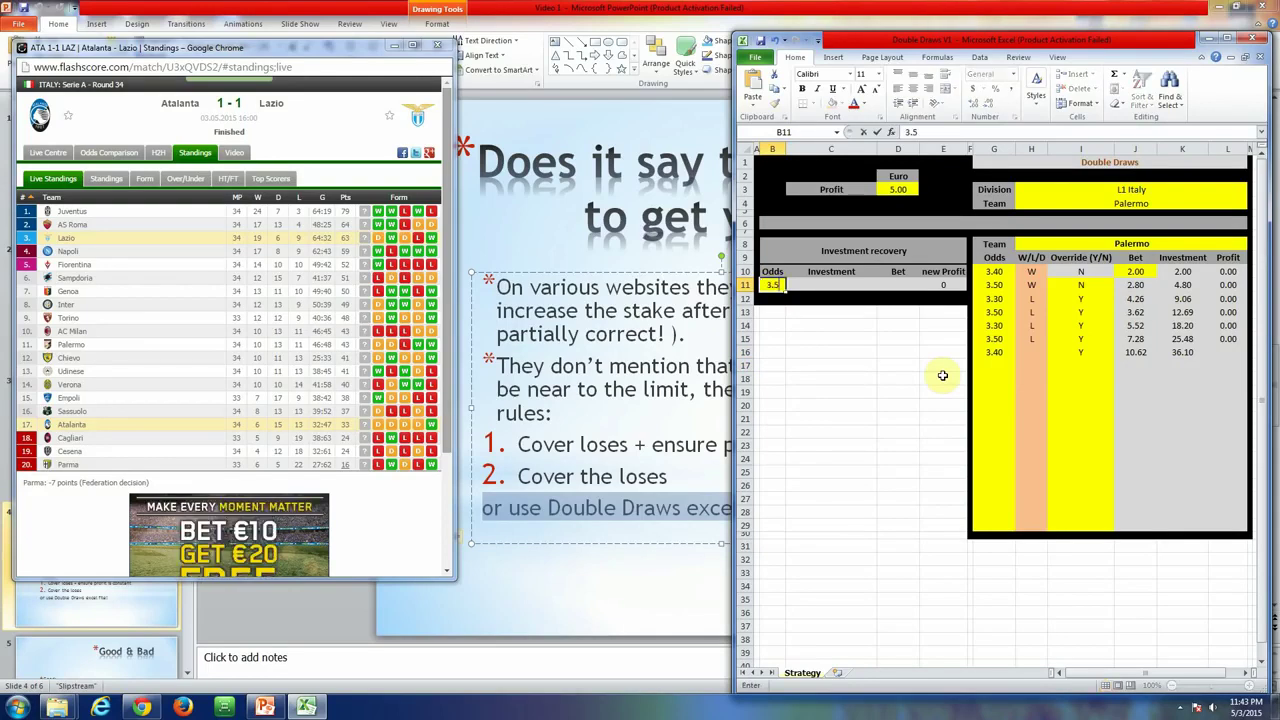
text(.5)
key(Tab)
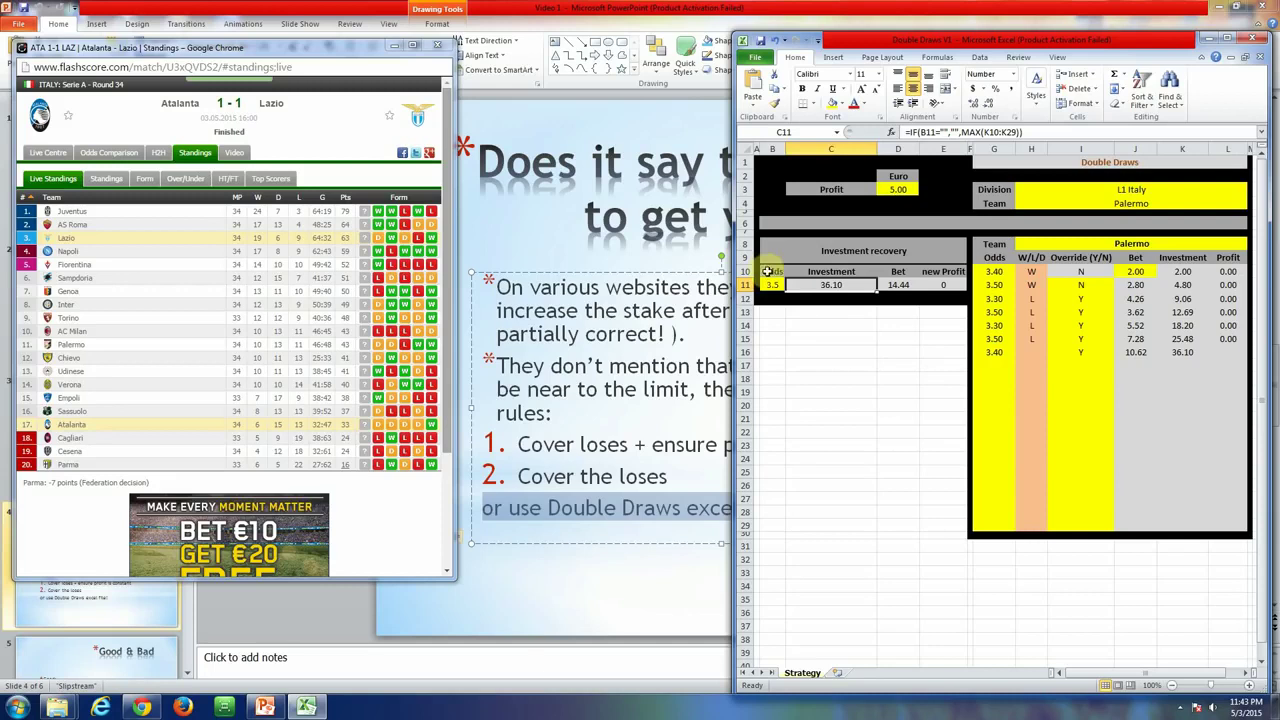
drag(771, 271, 906, 286)
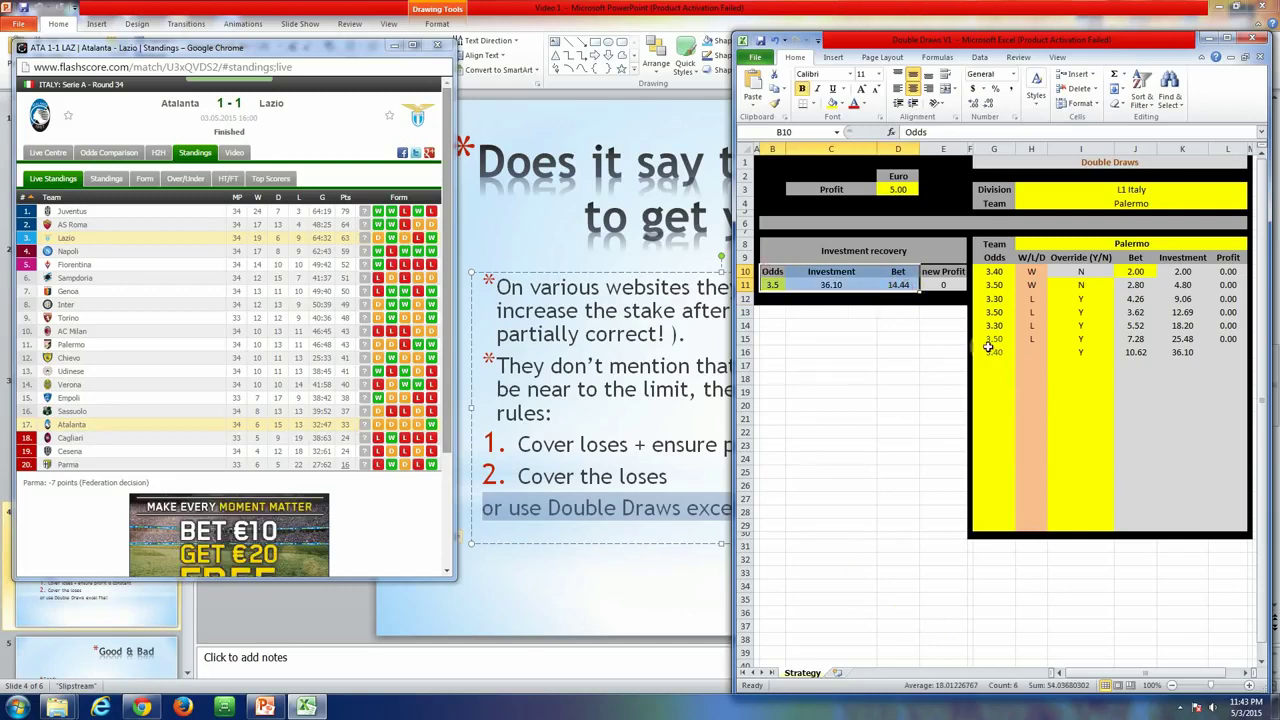
drag(993, 352, 1209, 358)
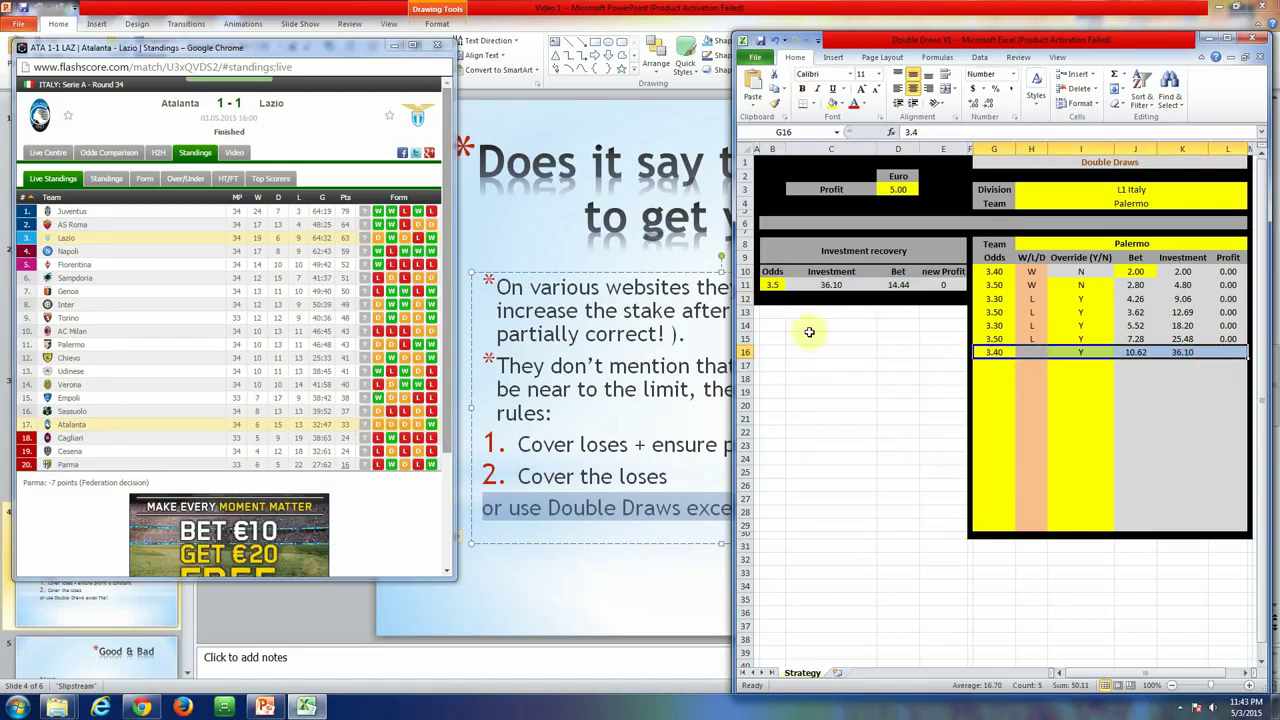
click(772, 285)
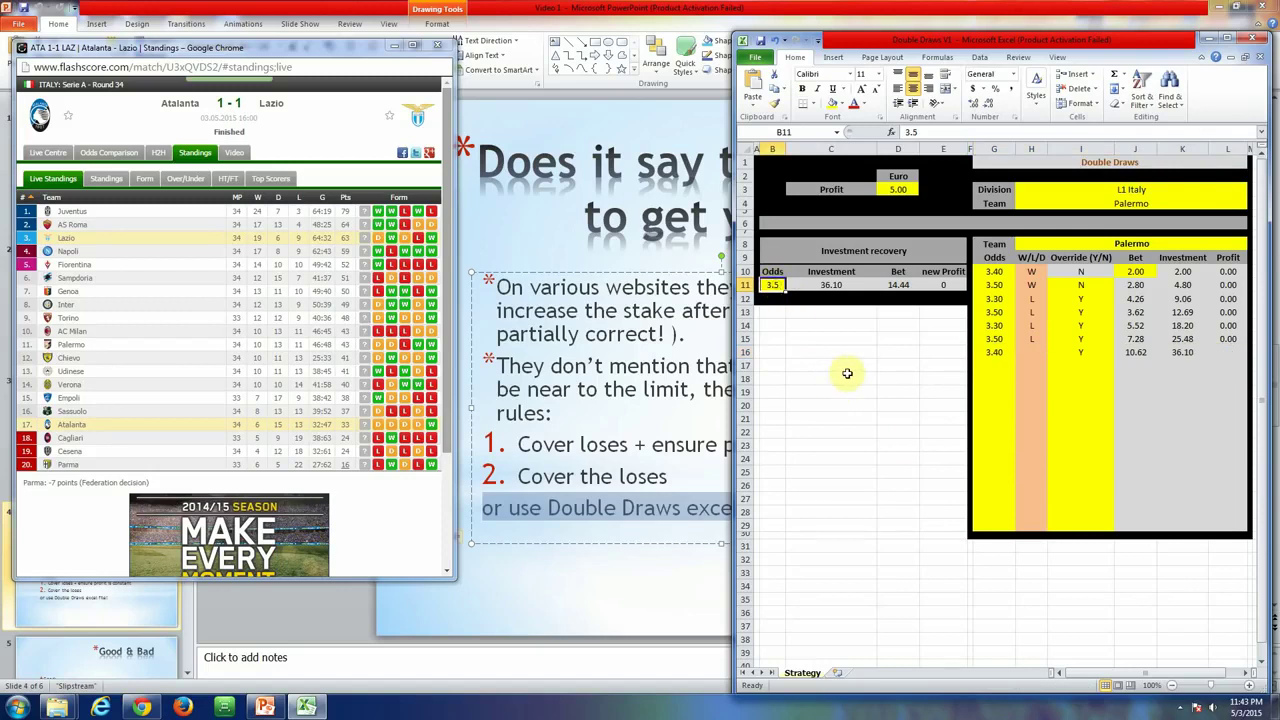
click(994, 352)
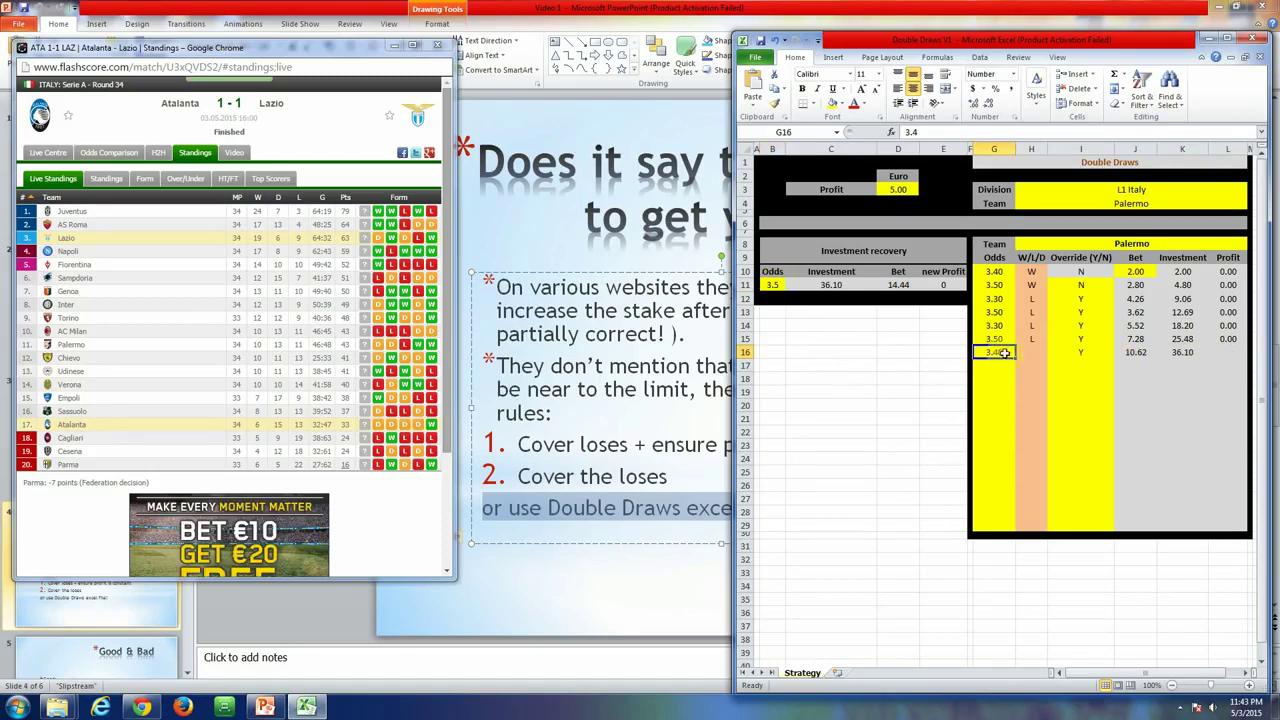
drag(994, 352, 1215, 354)
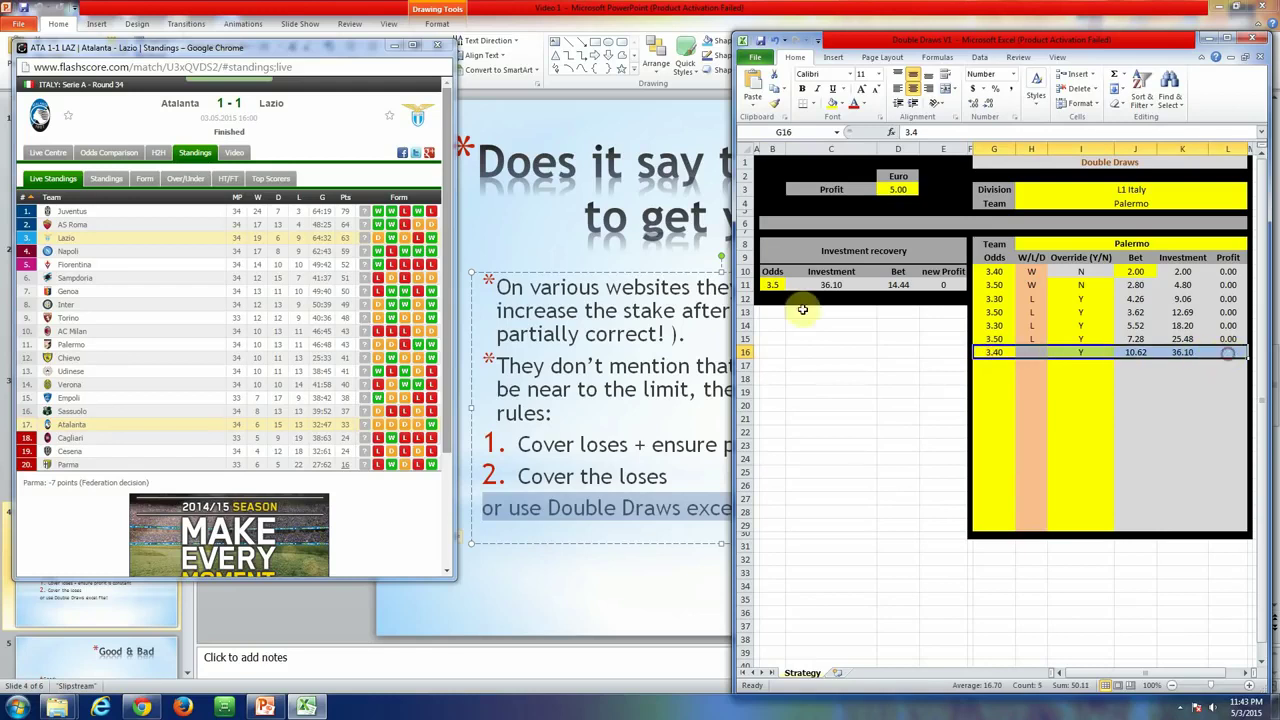
click(900, 285)
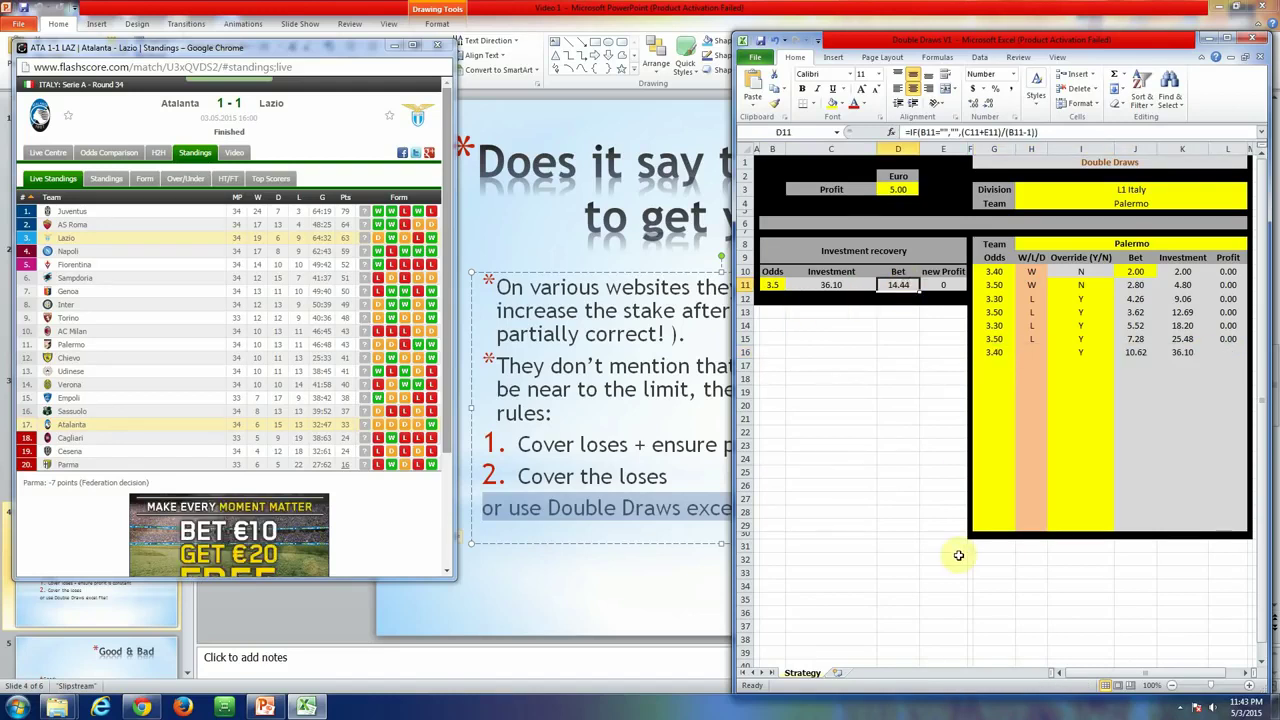
click(778, 285)
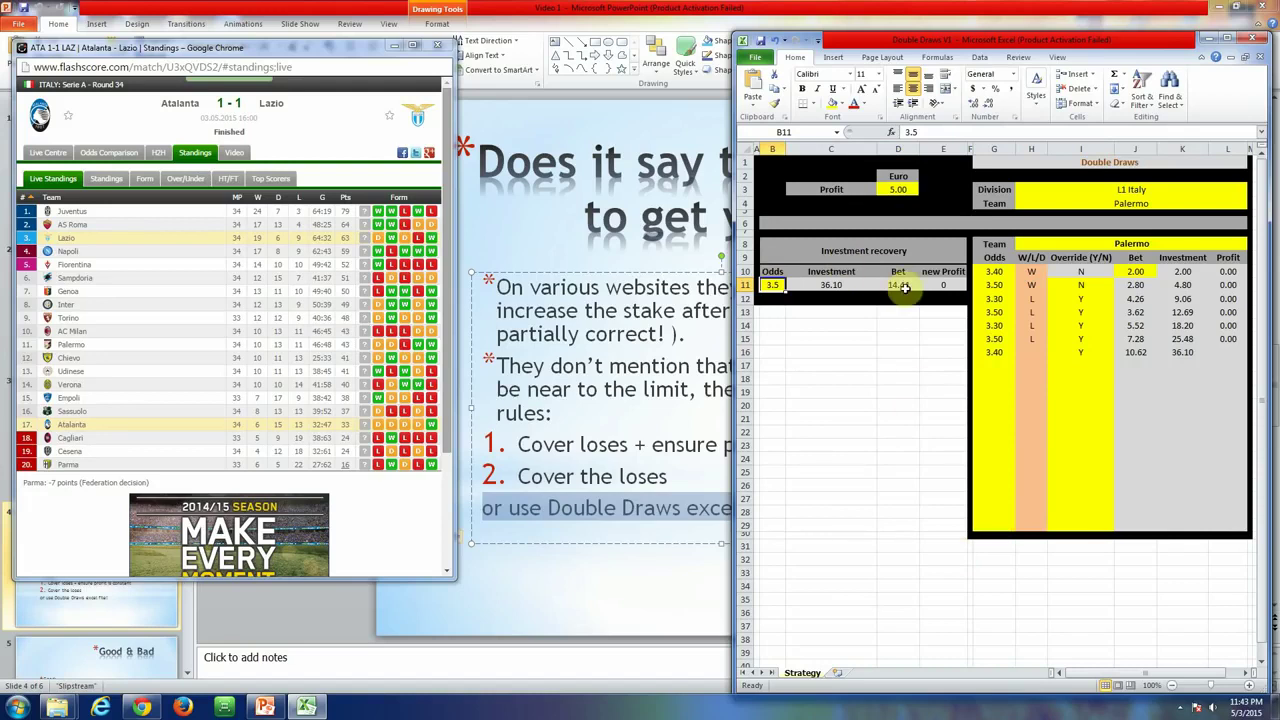
key(Tab)
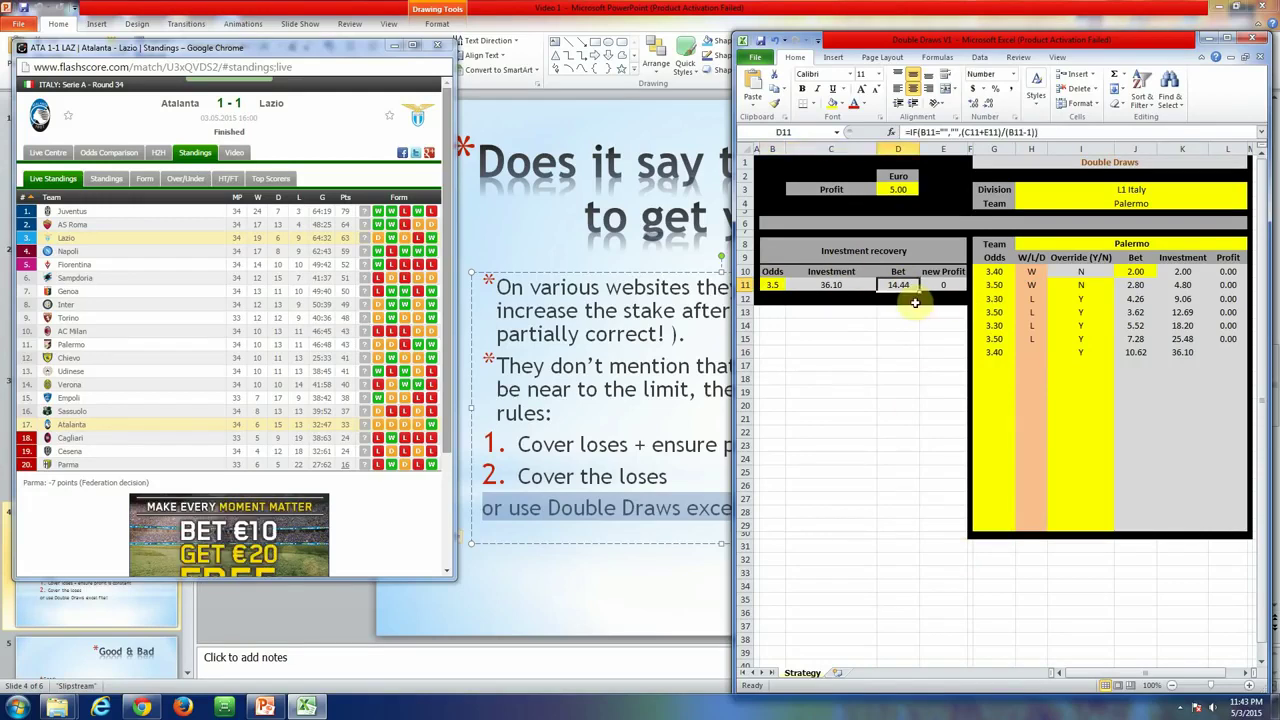
key(shift+Tab)
key(Tab)
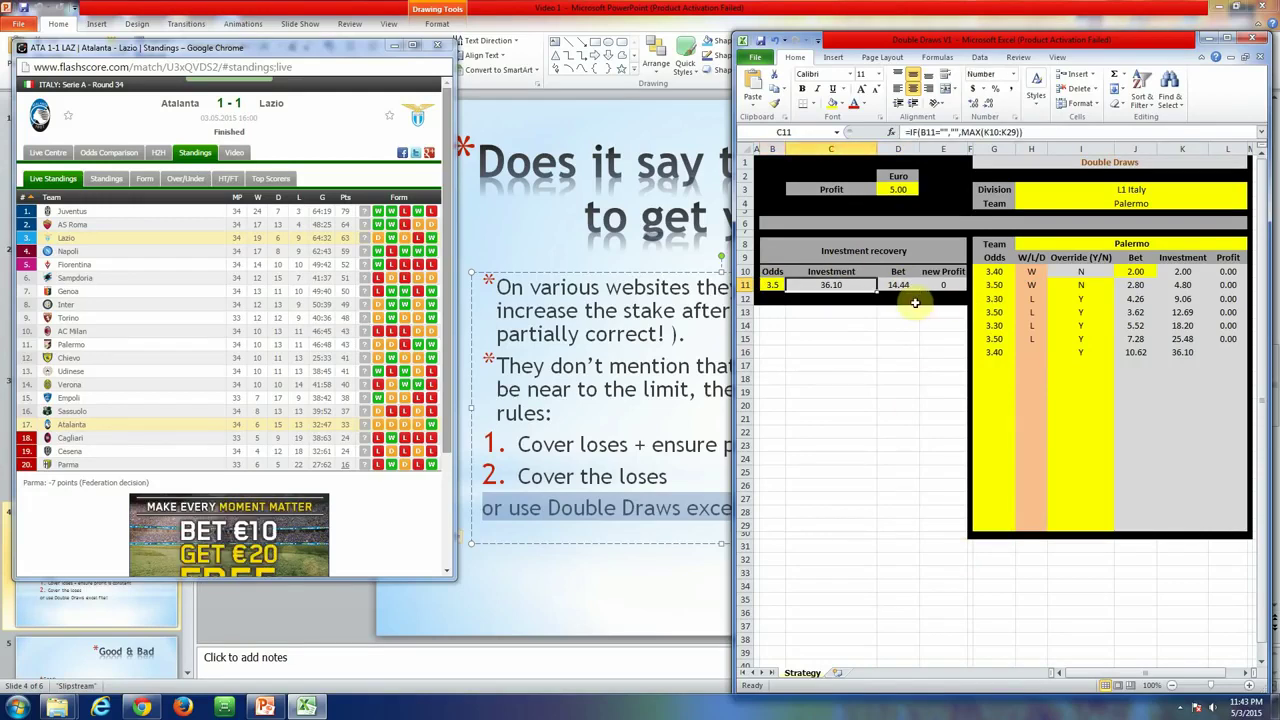
key(shift+Tab)
click(833, 285)
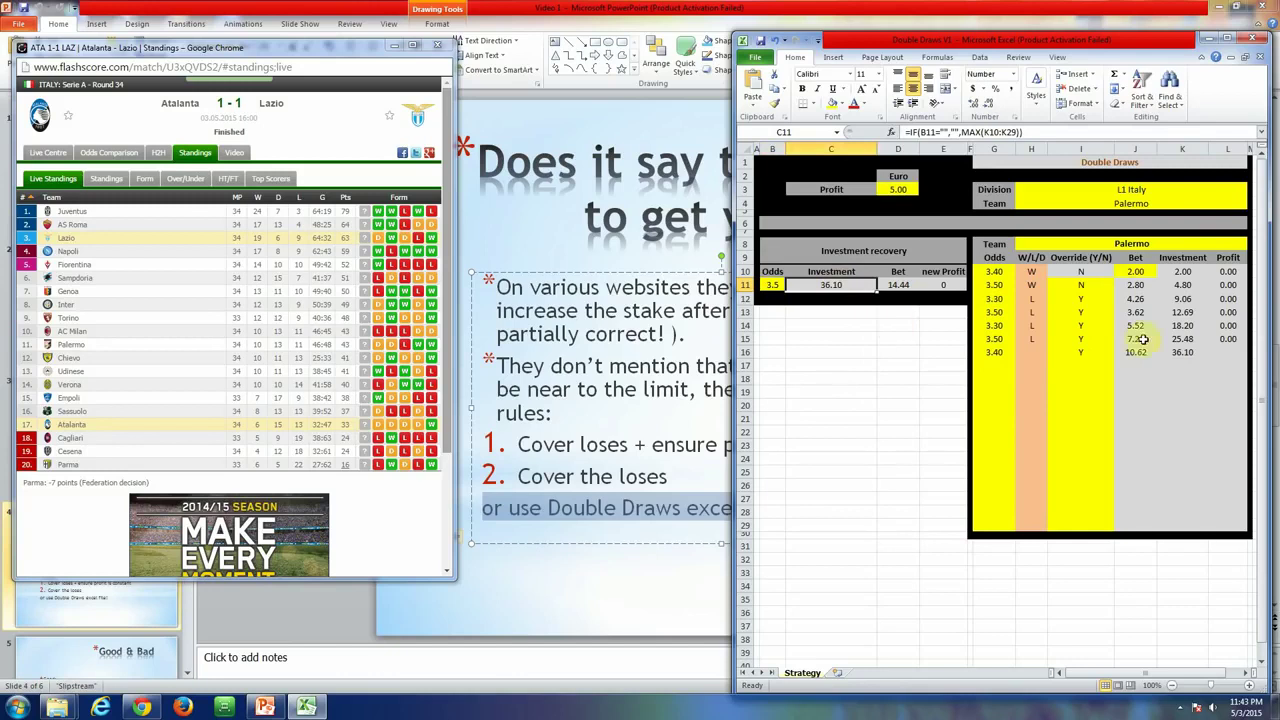
click(1181, 353)
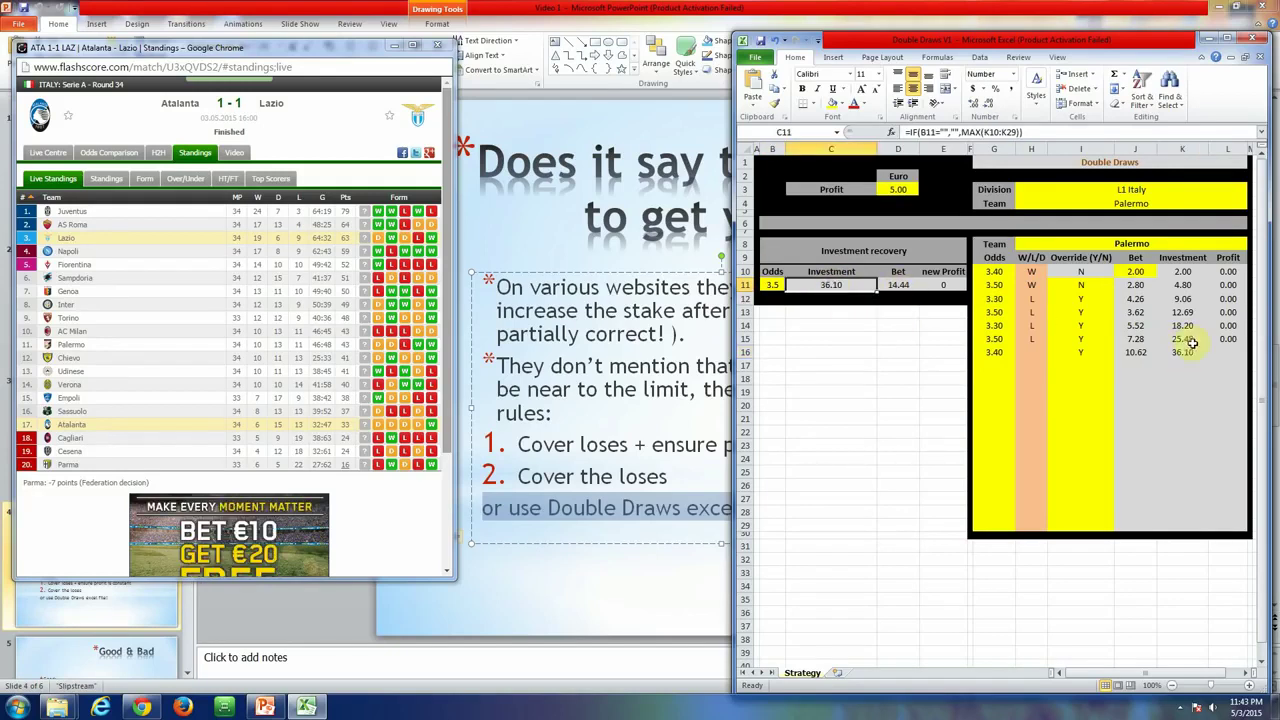
click(898, 285)
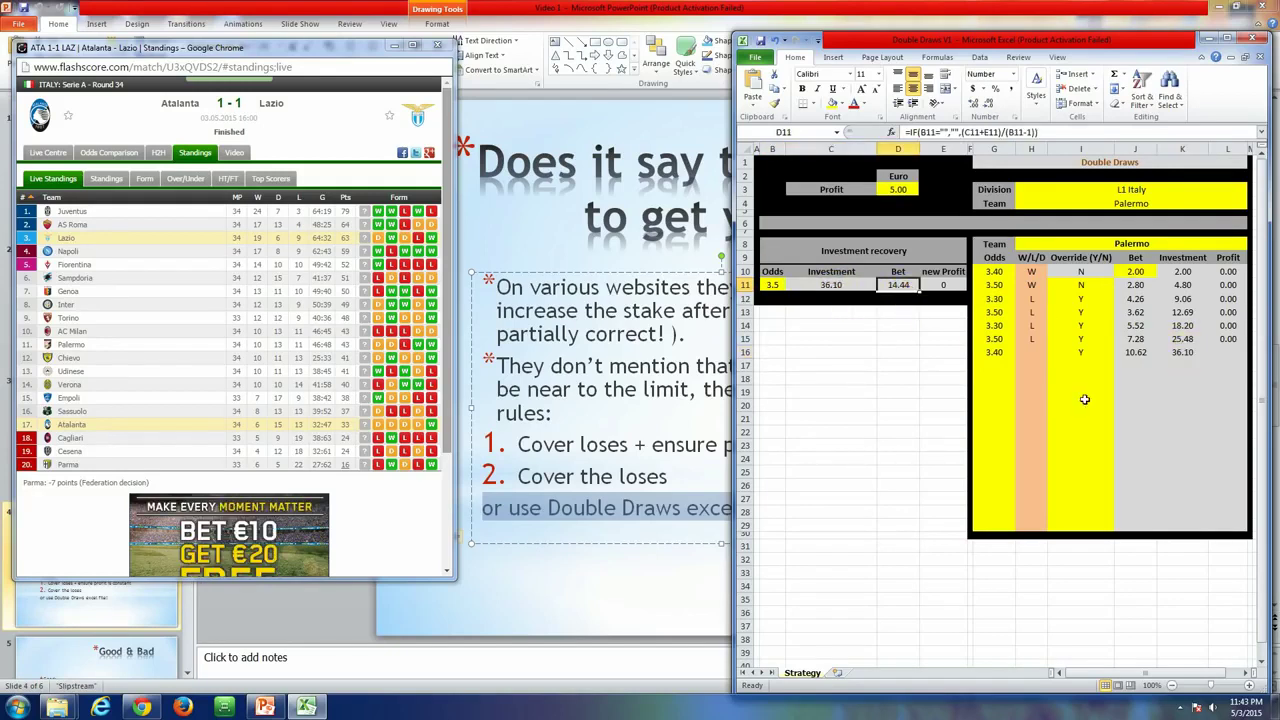
click(1030, 352)
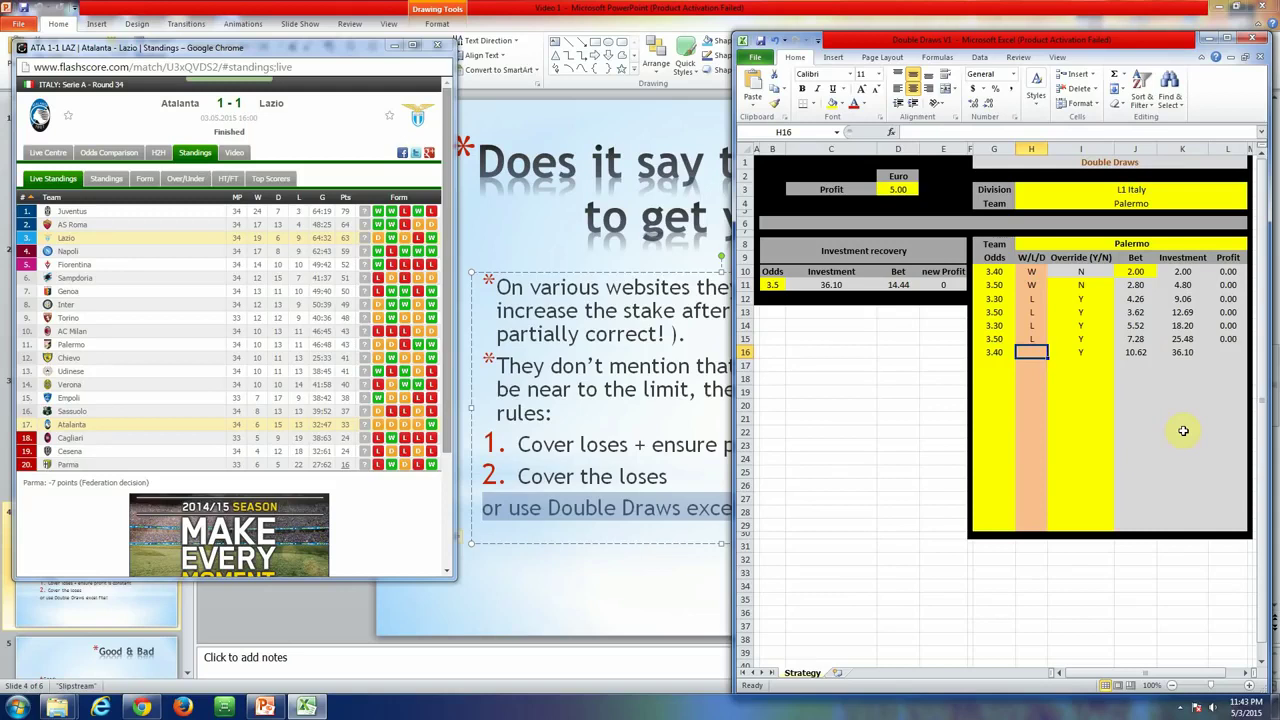
Enter an L result for row 16 and try 3.50 odds for the next match in G17
text(L)
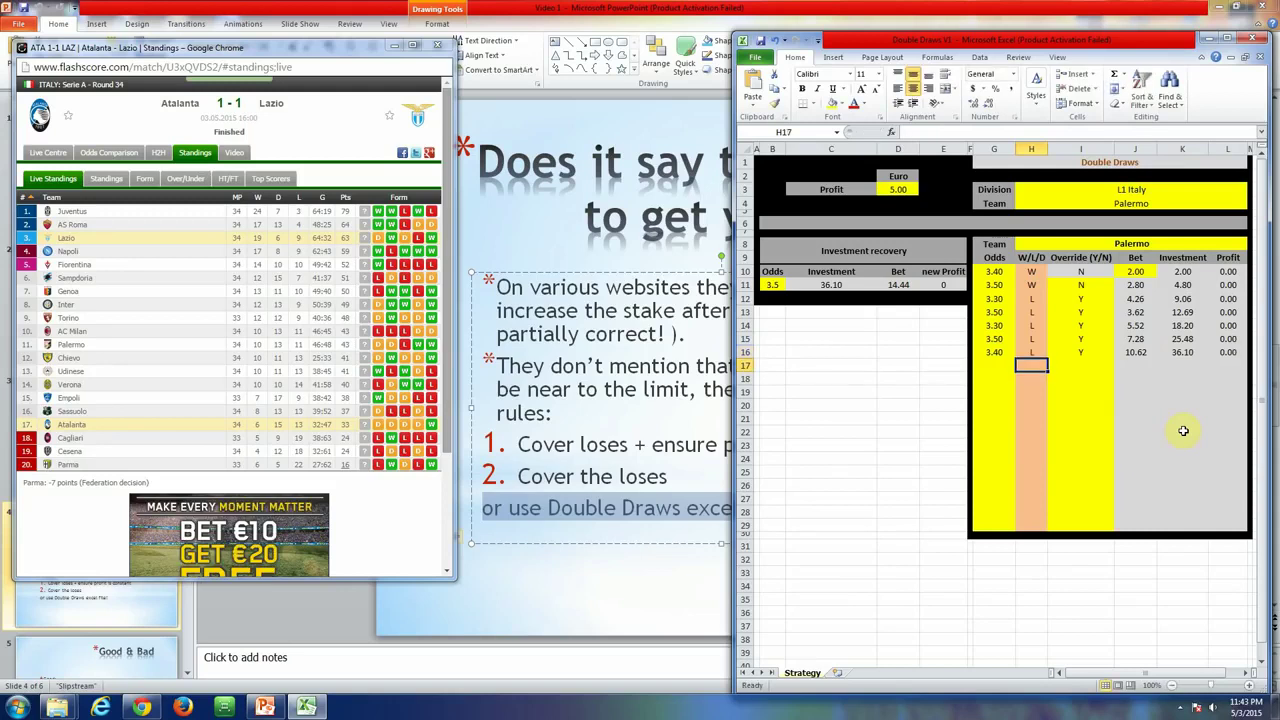
key(Tab)
text(3.5)
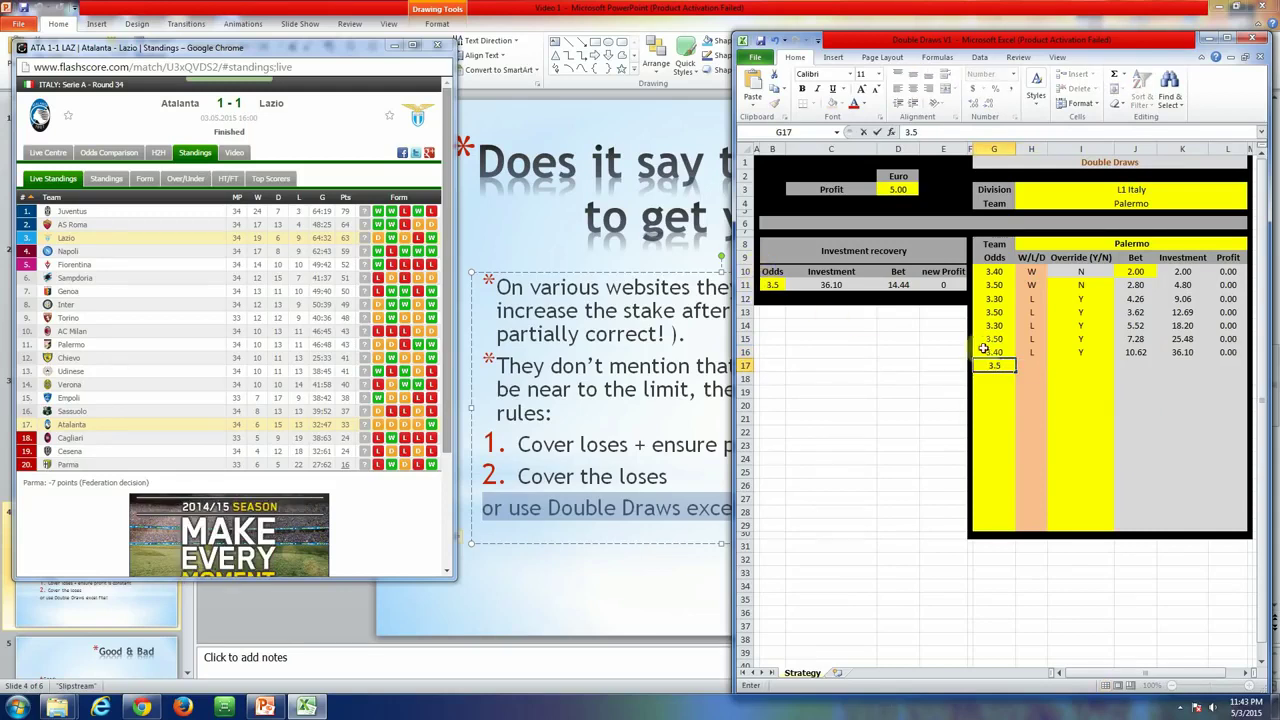
key(Tab)
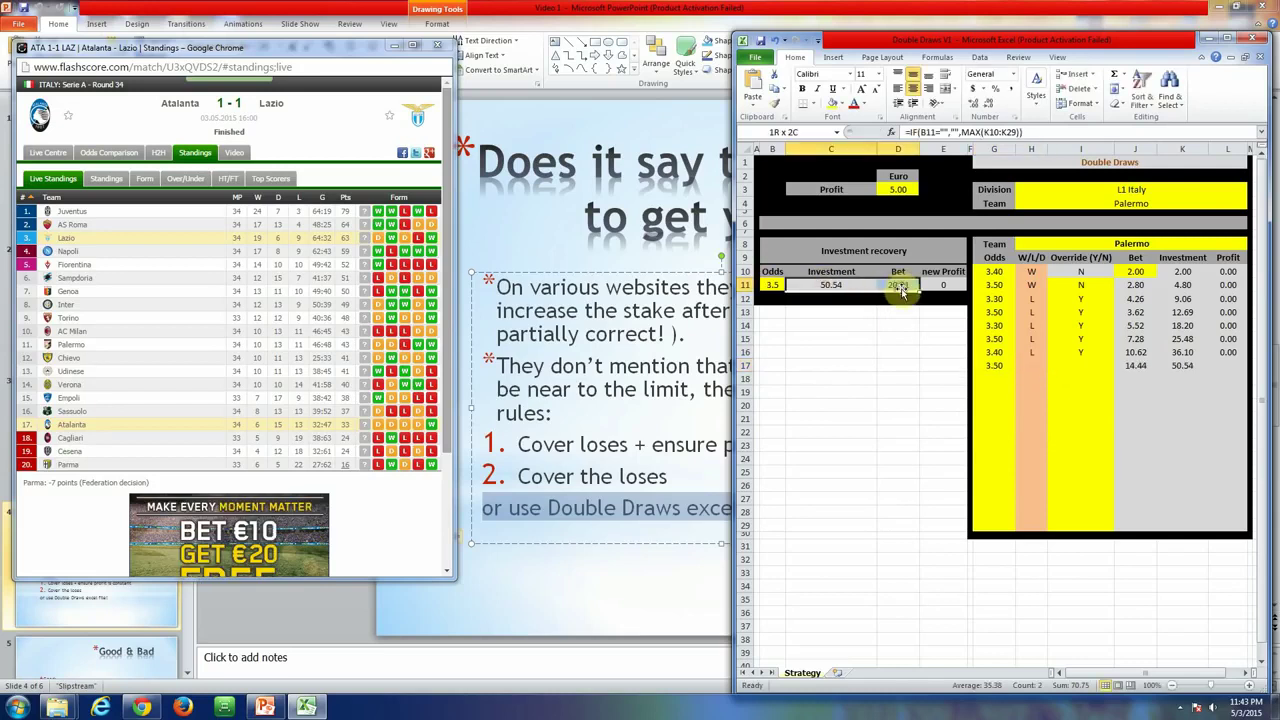
Check the recalculated bet and investment values, then delete the 3.50 odds from G17
drag(900, 290, 902, 292)
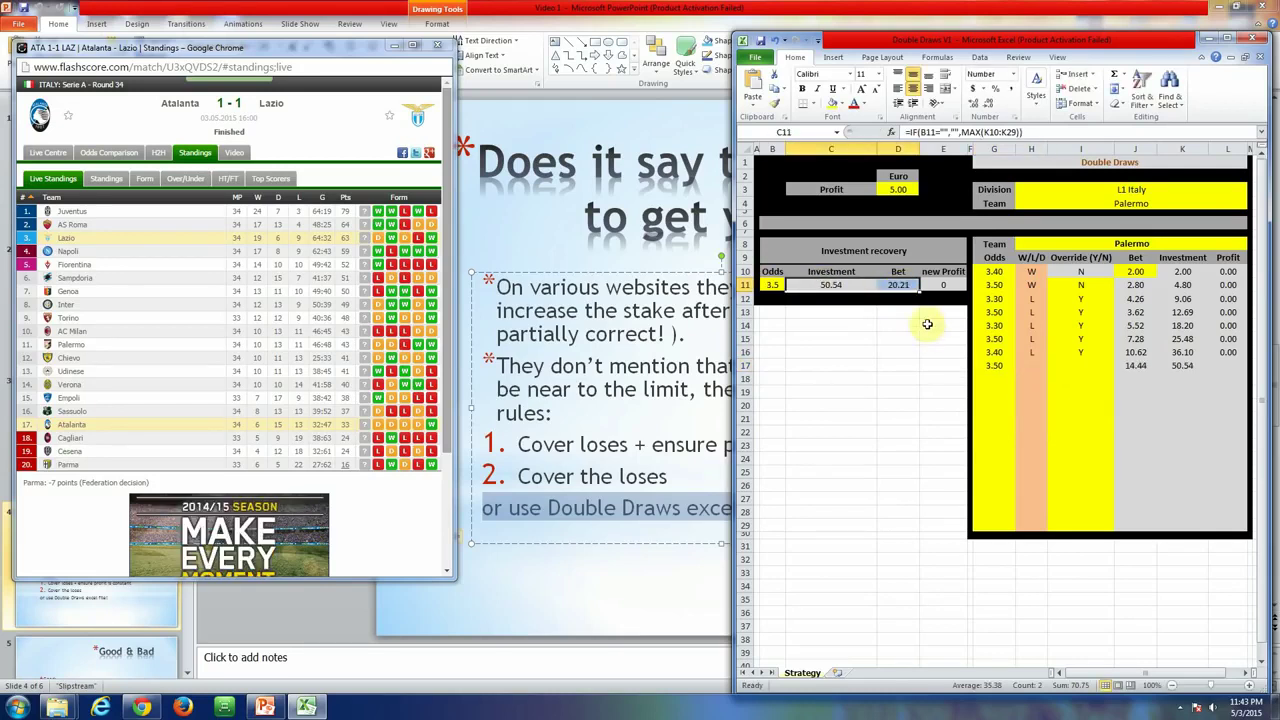
click(999, 366)
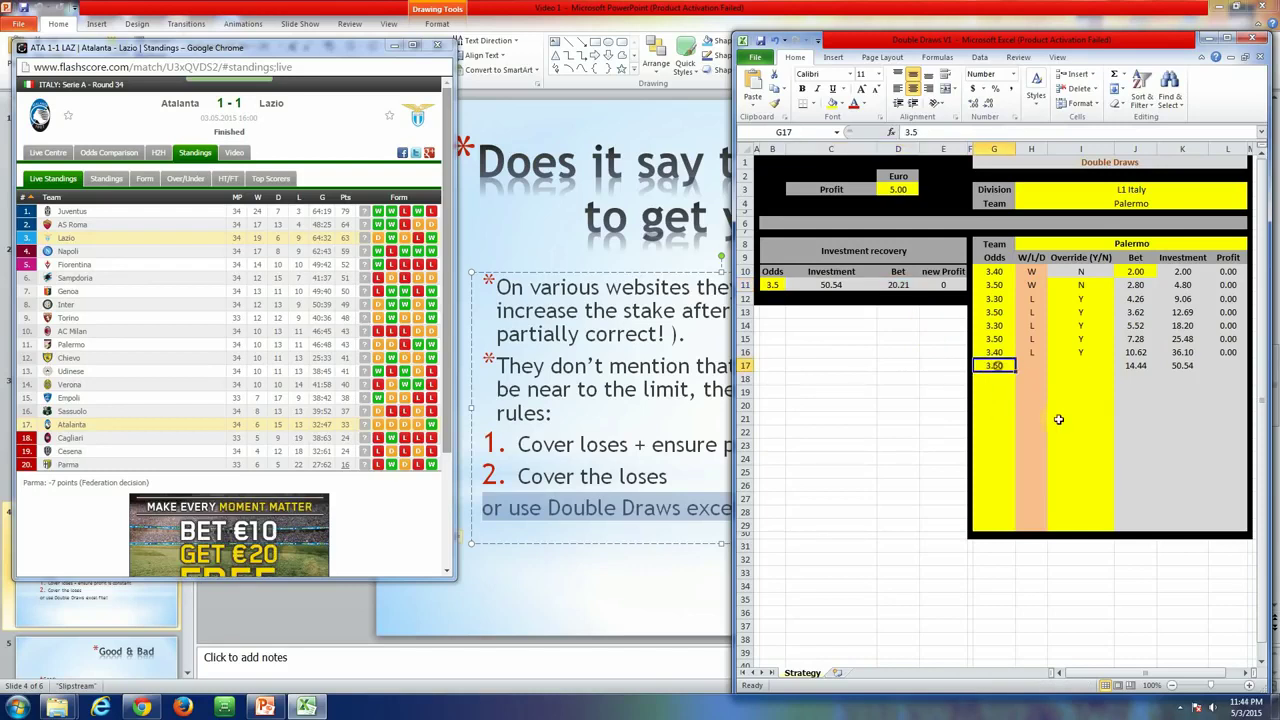
key(Right)
key(Right)
key(Right)
key(Left)
key(Left)
key(Left)
key(Right)
key(Left)
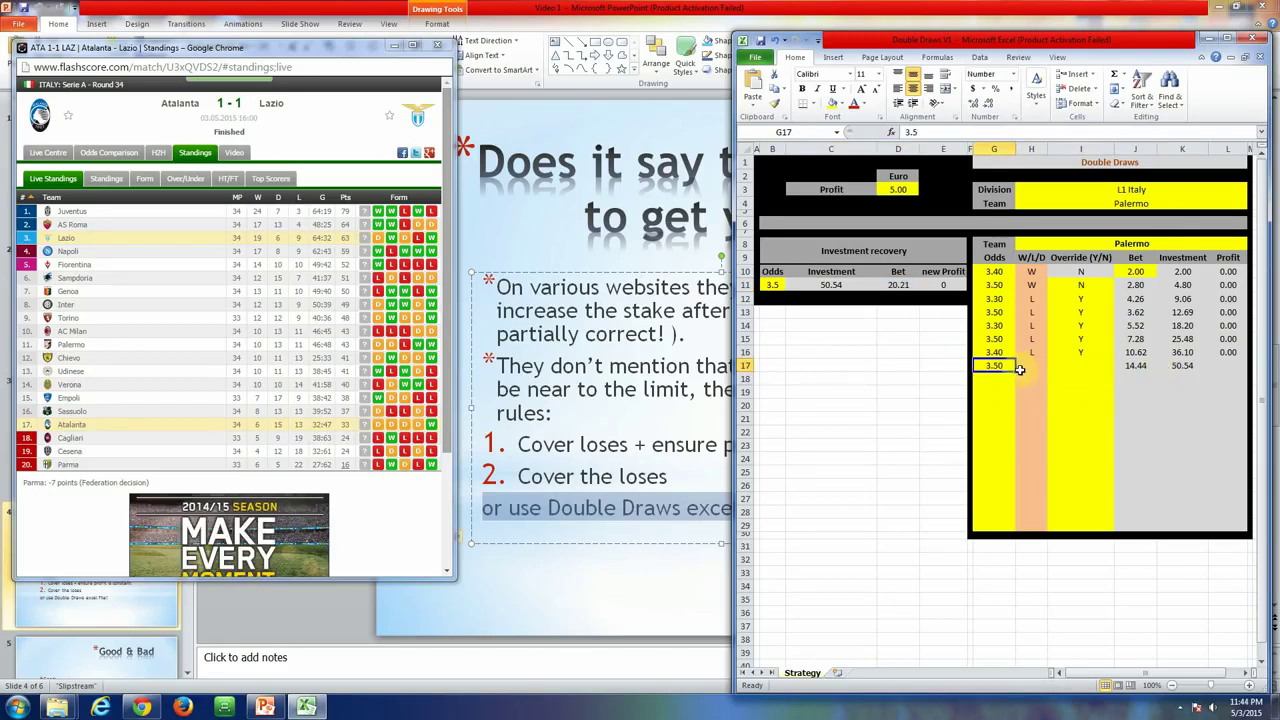
key(Delete)
Change row 16's result to D and review its 36.10 profit and the earlier bet formulas
key(Up)
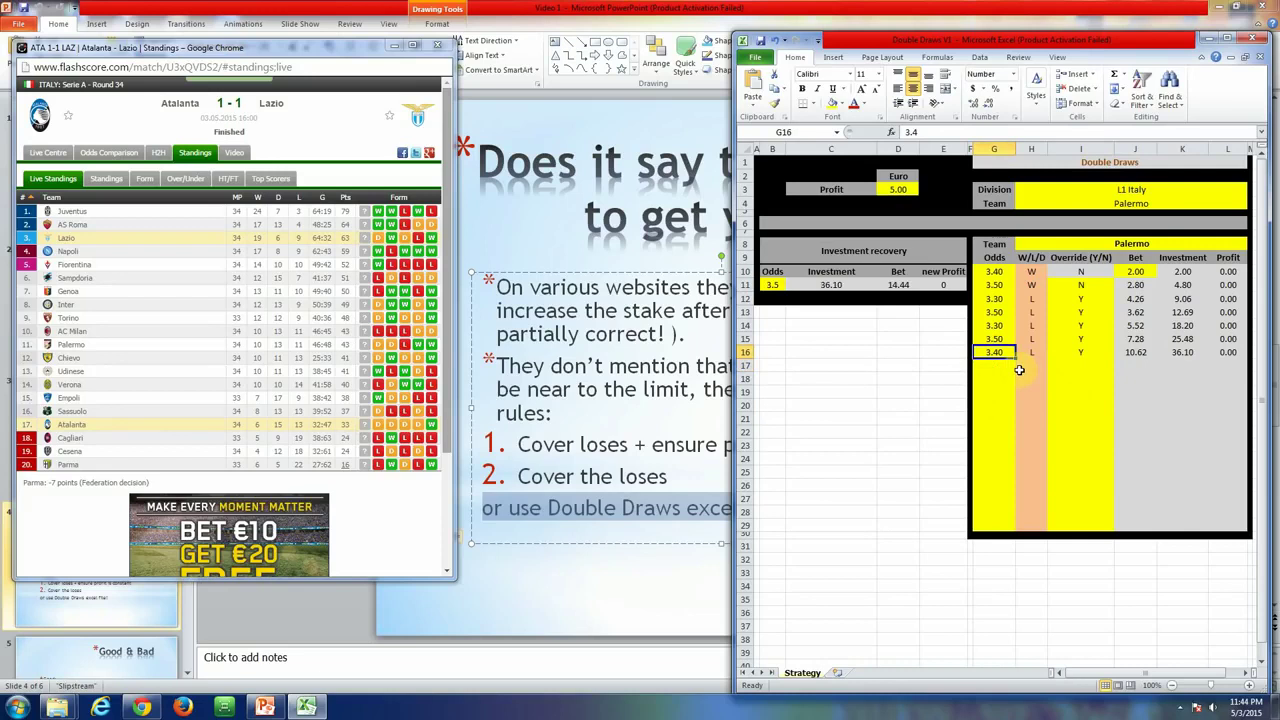
key(Right)
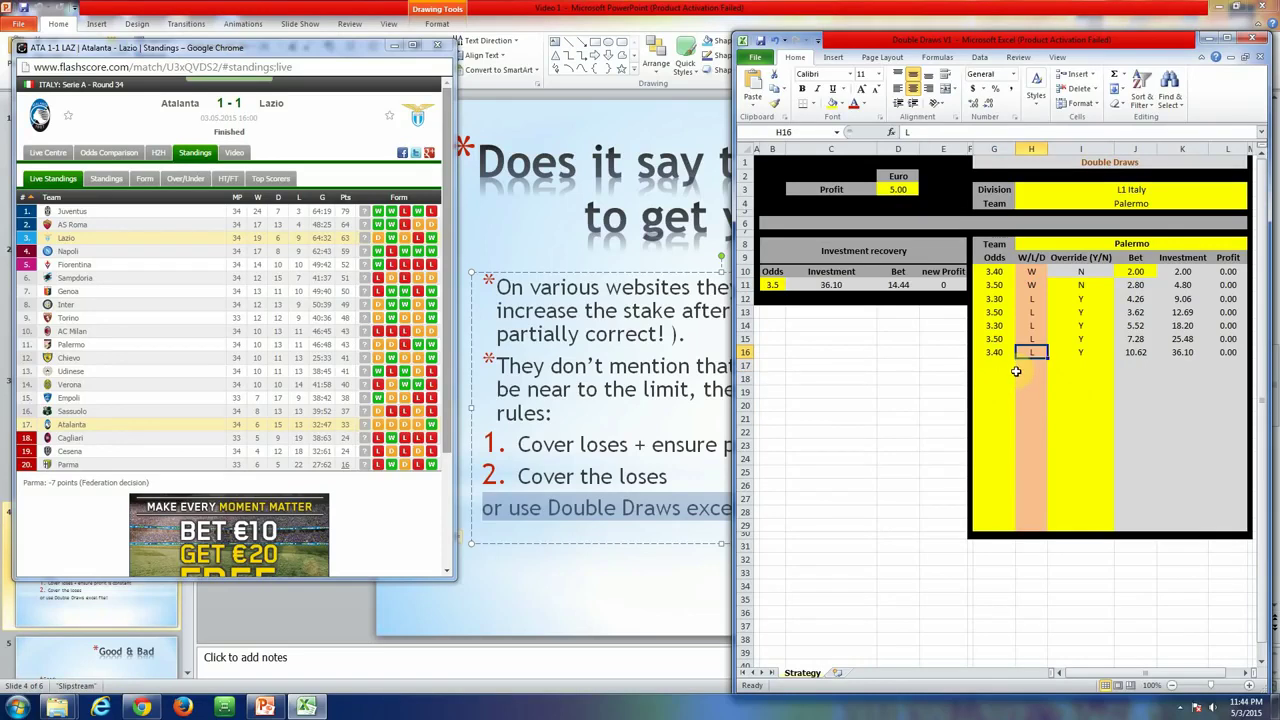
text(D)
key(Return)
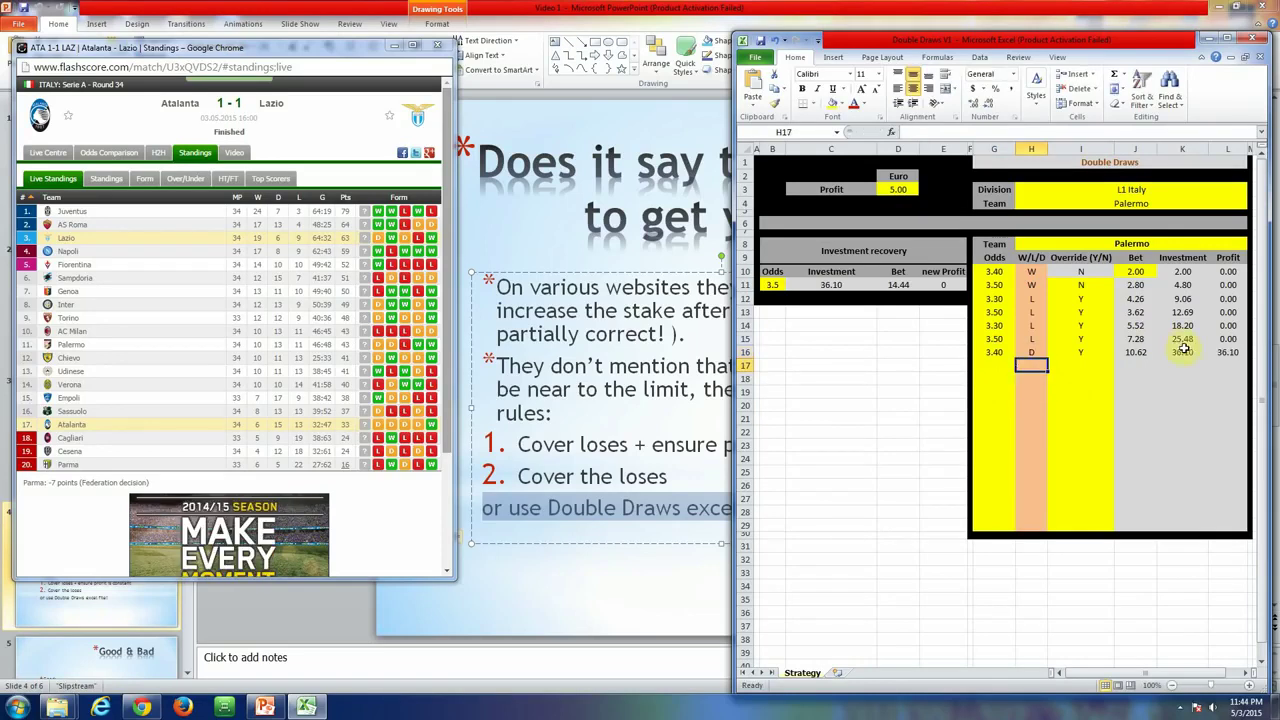
drag(1183, 350, 1226, 352)
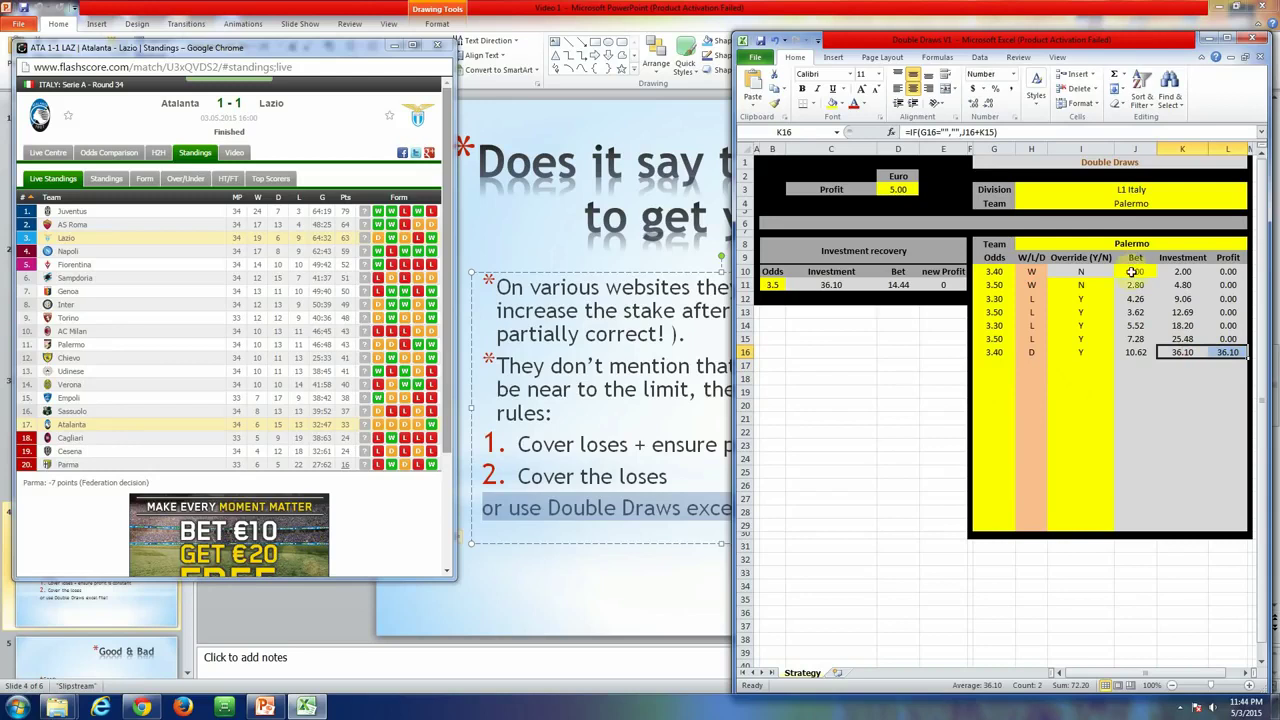
drag(1131, 271, 1136, 337)
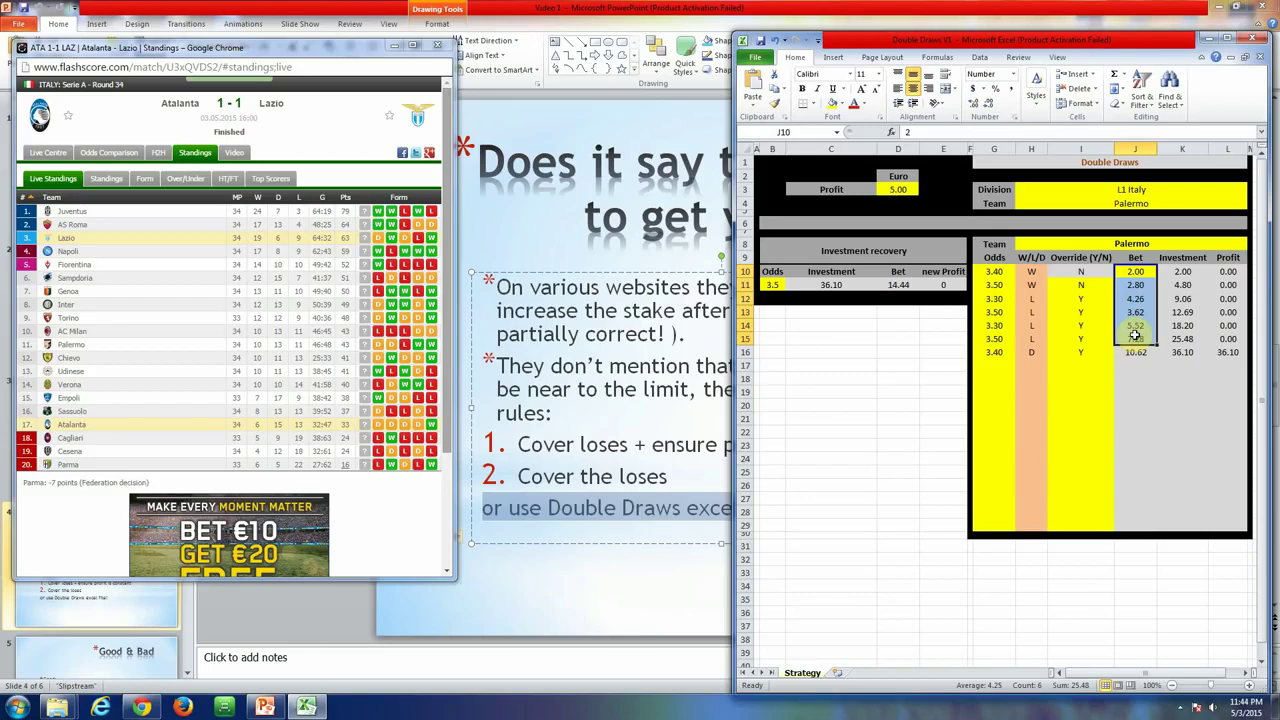
click(1136, 299)
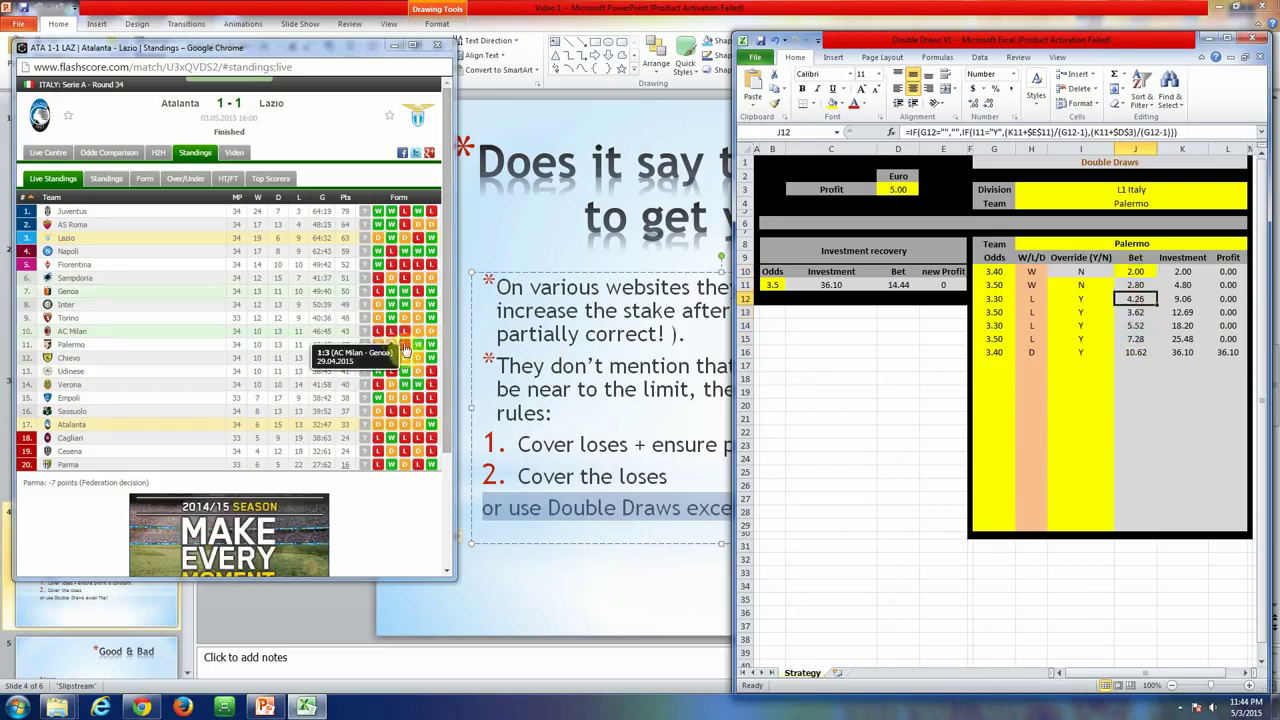
mouse_move(412, 366)
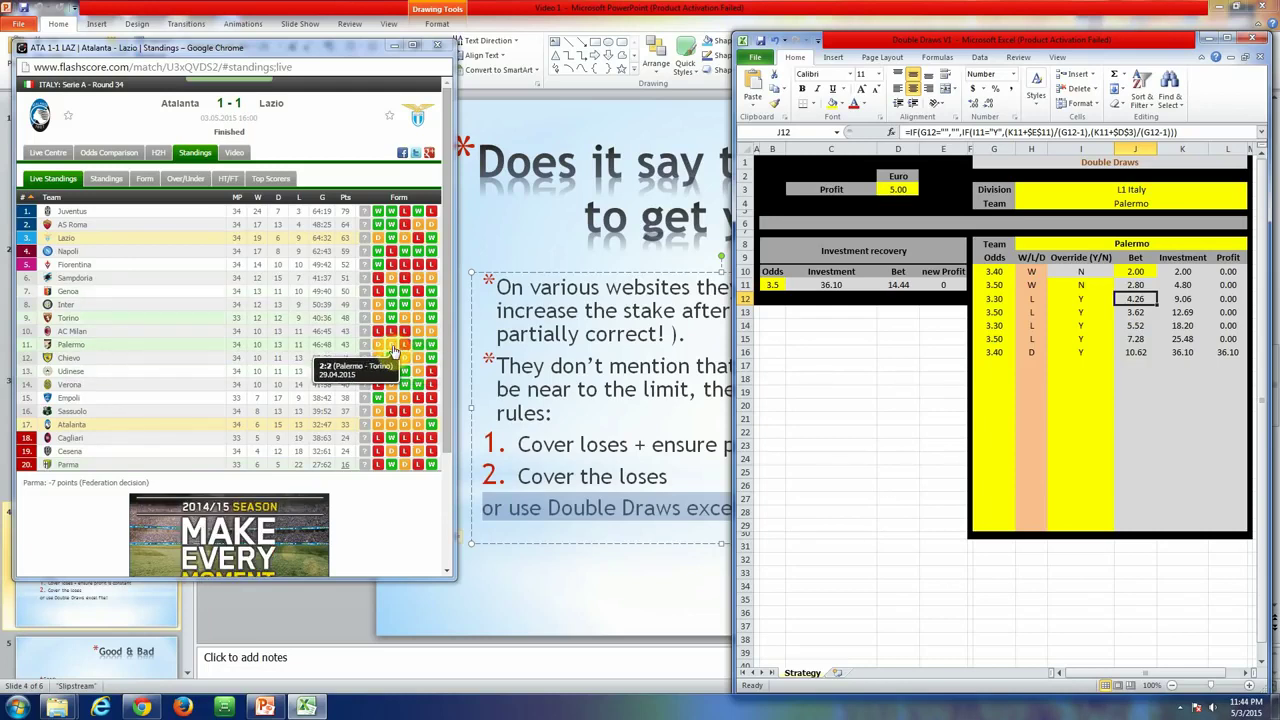
click(1080, 298)
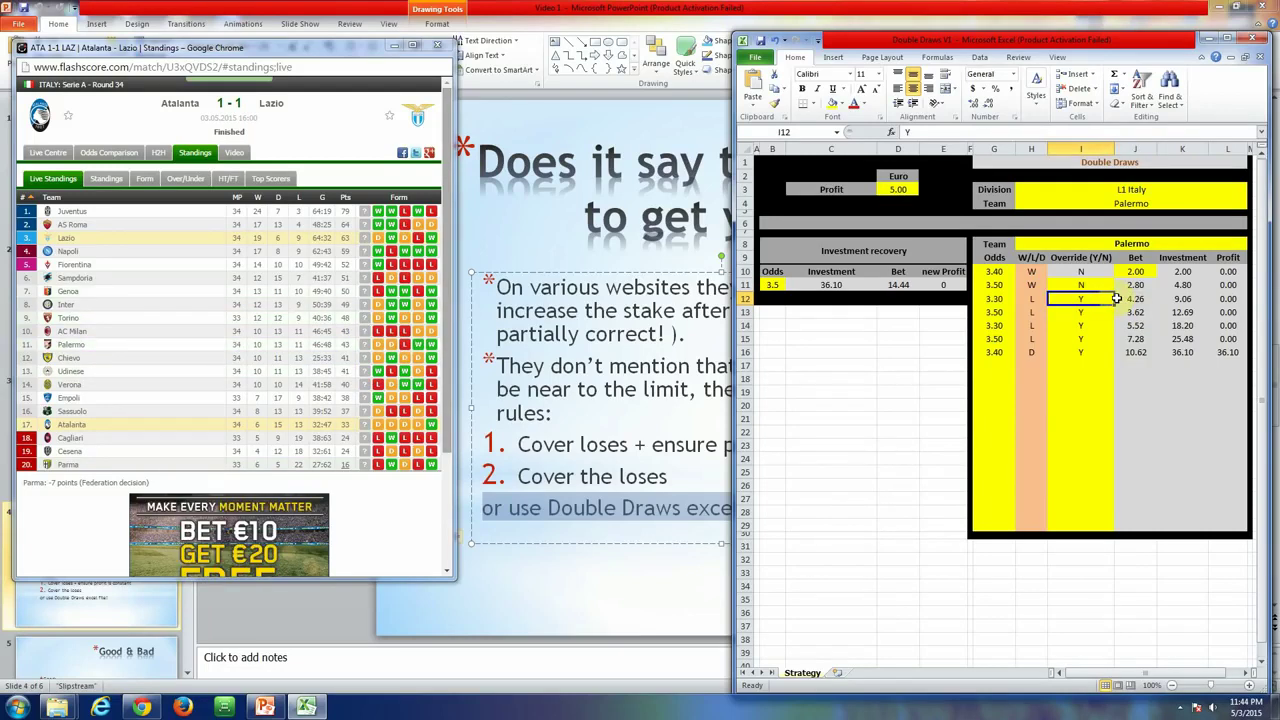
drag(1092, 271, 1087, 312)
click(1087, 312)
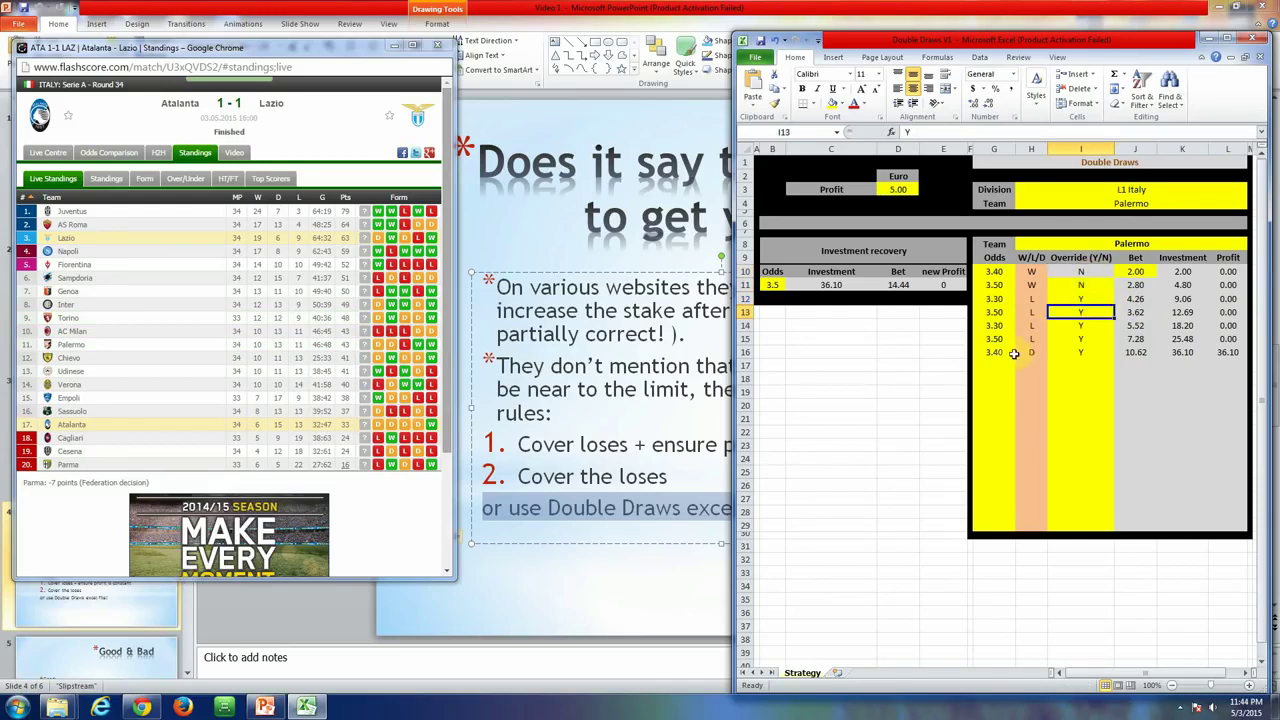
drag(1013, 353, 1101, 353)
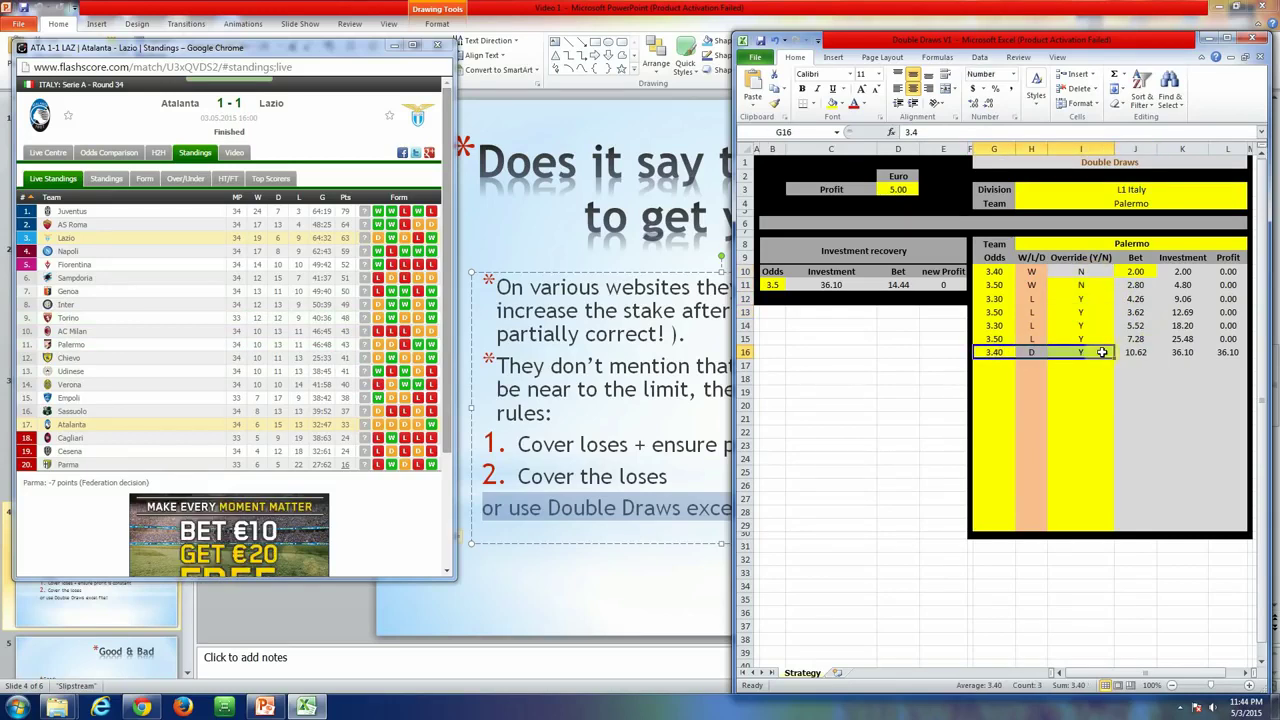
Clear the leftover odds, results and flags from rows 14 and 15
key(Delete)
drag(995, 338, 1078, 340)
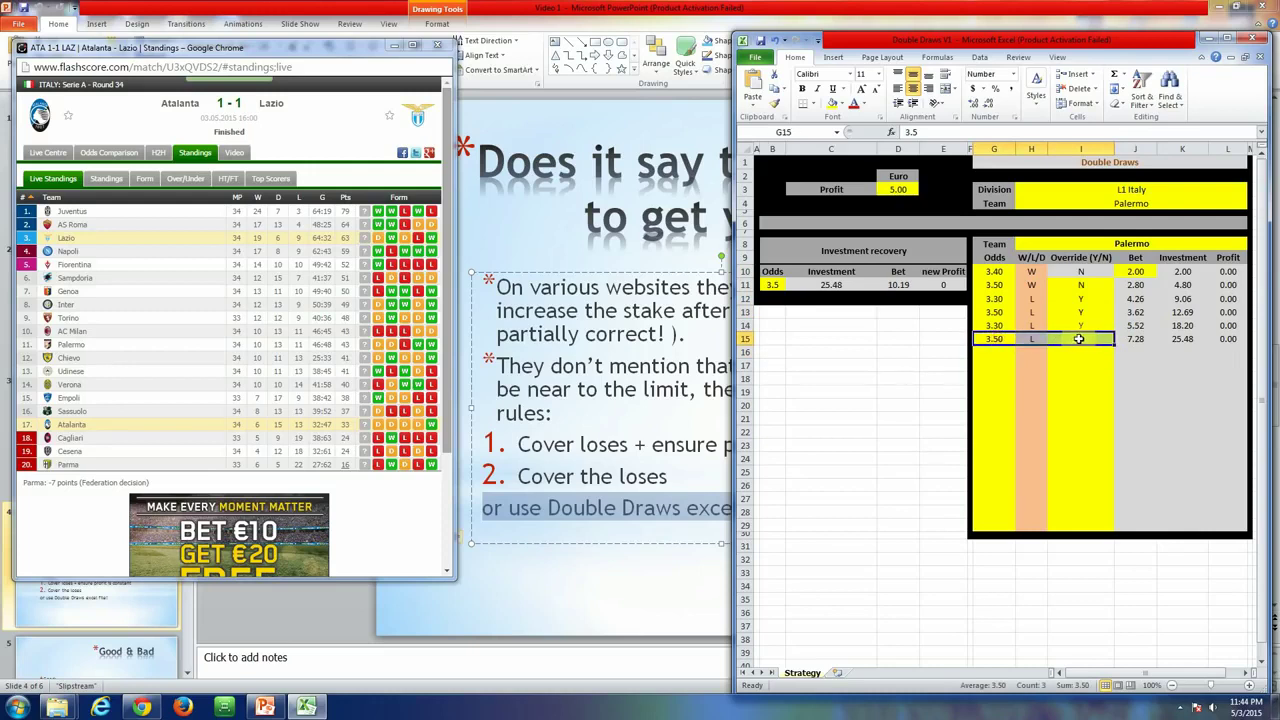
key(Delete)
drag(995, 325, 1078, 325)
key(Delete)
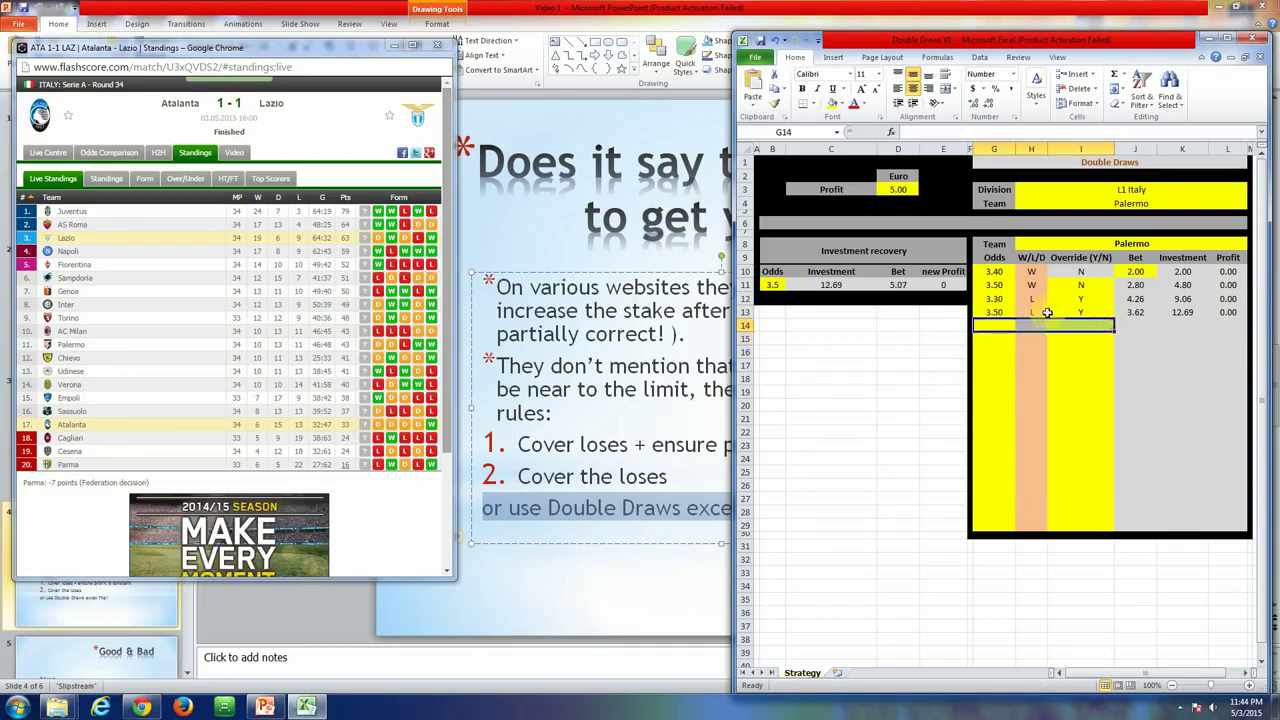
Change H13 from L to D and check the fourth match's override flag and 12.69 profit
click(1044, 312)
text(D)
click(1080, 339)
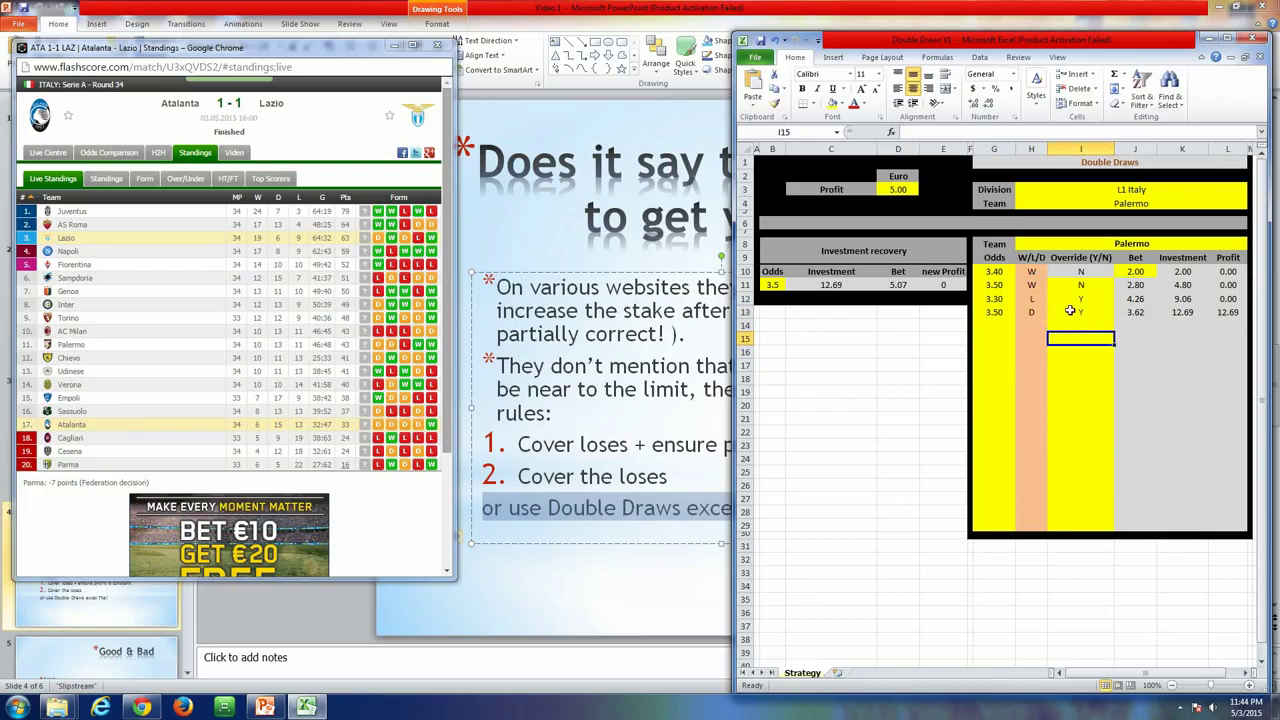
click(1108, 311)
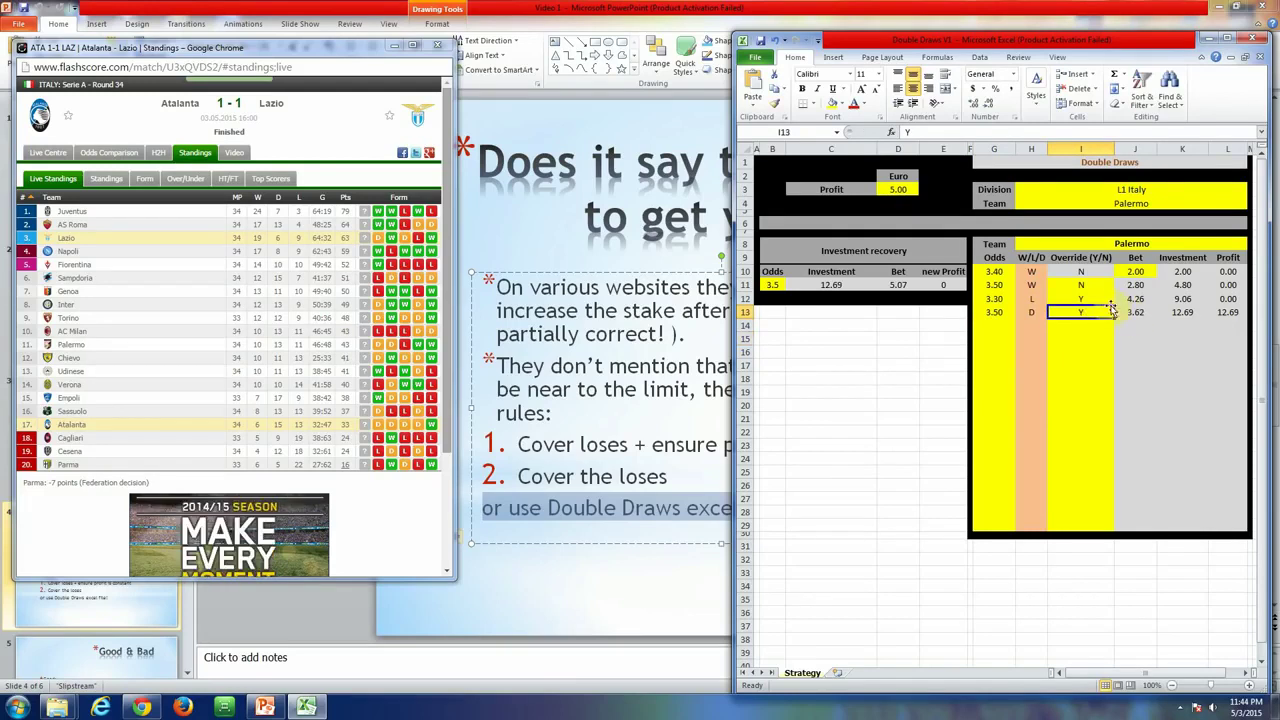
click(1226, 312)
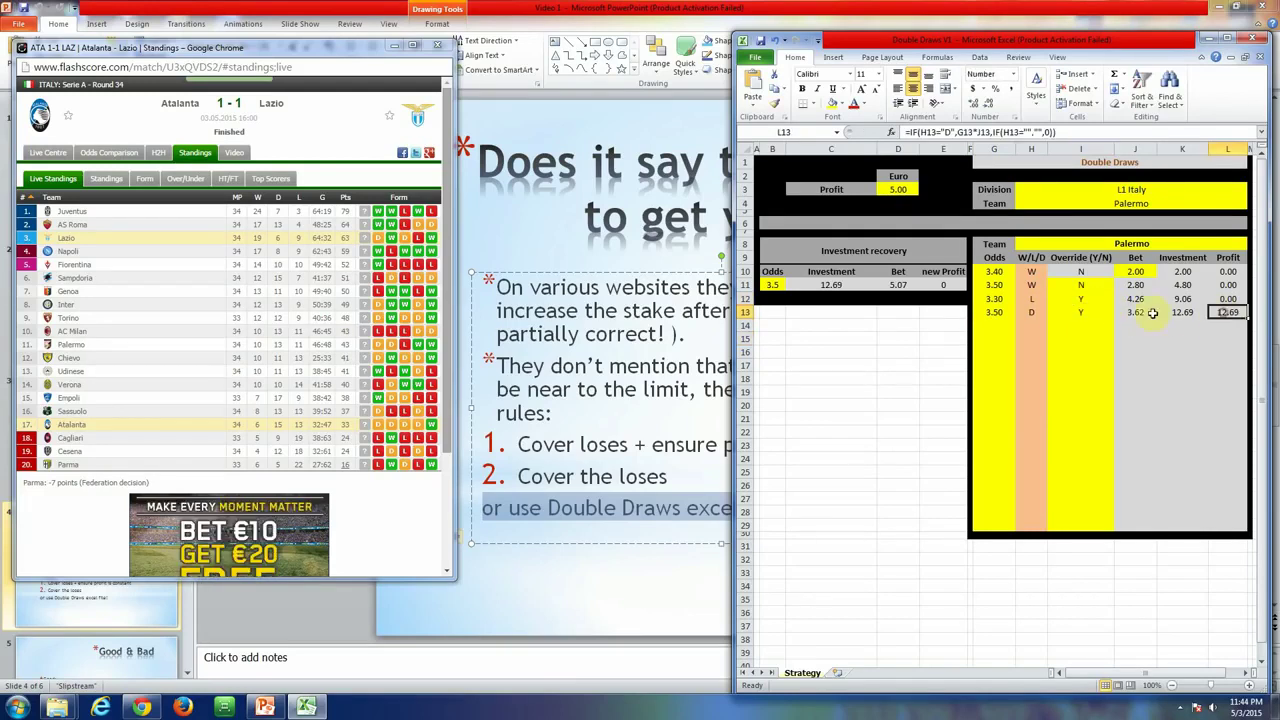
click(1085, 299)
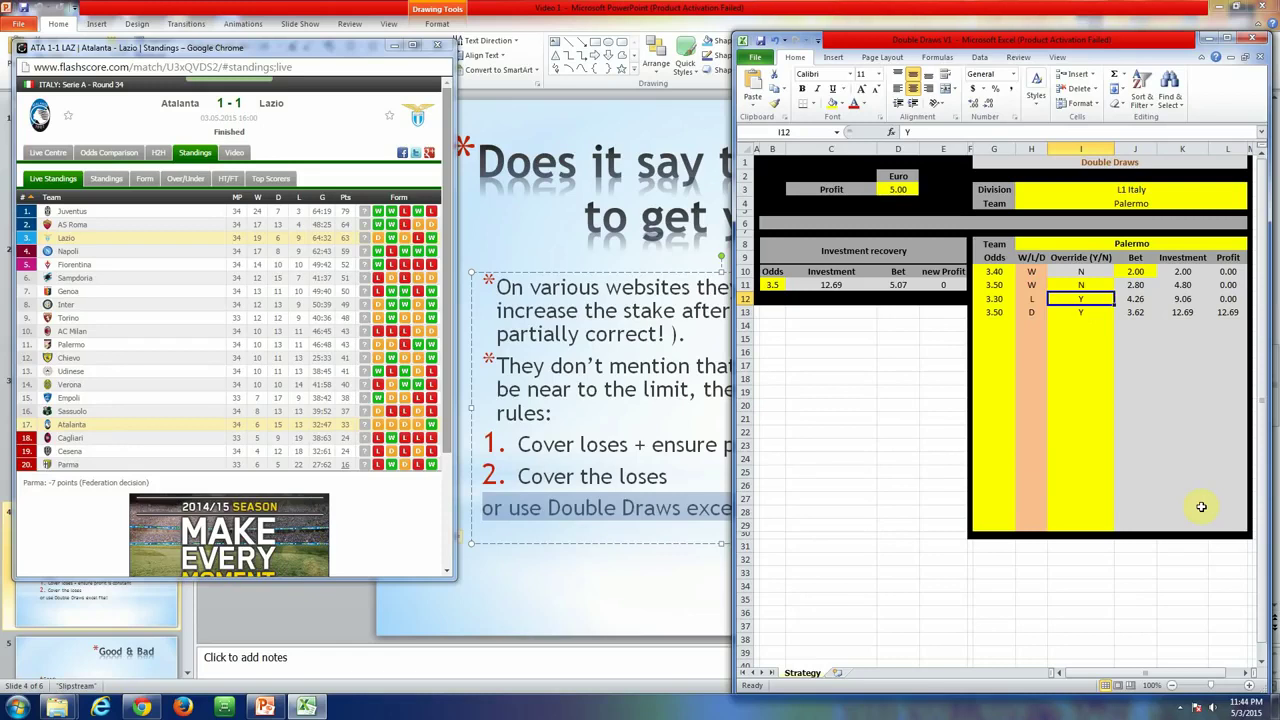
Set I12's override to N and compare the recalculated K12 and K13 investment formulas
text(N)
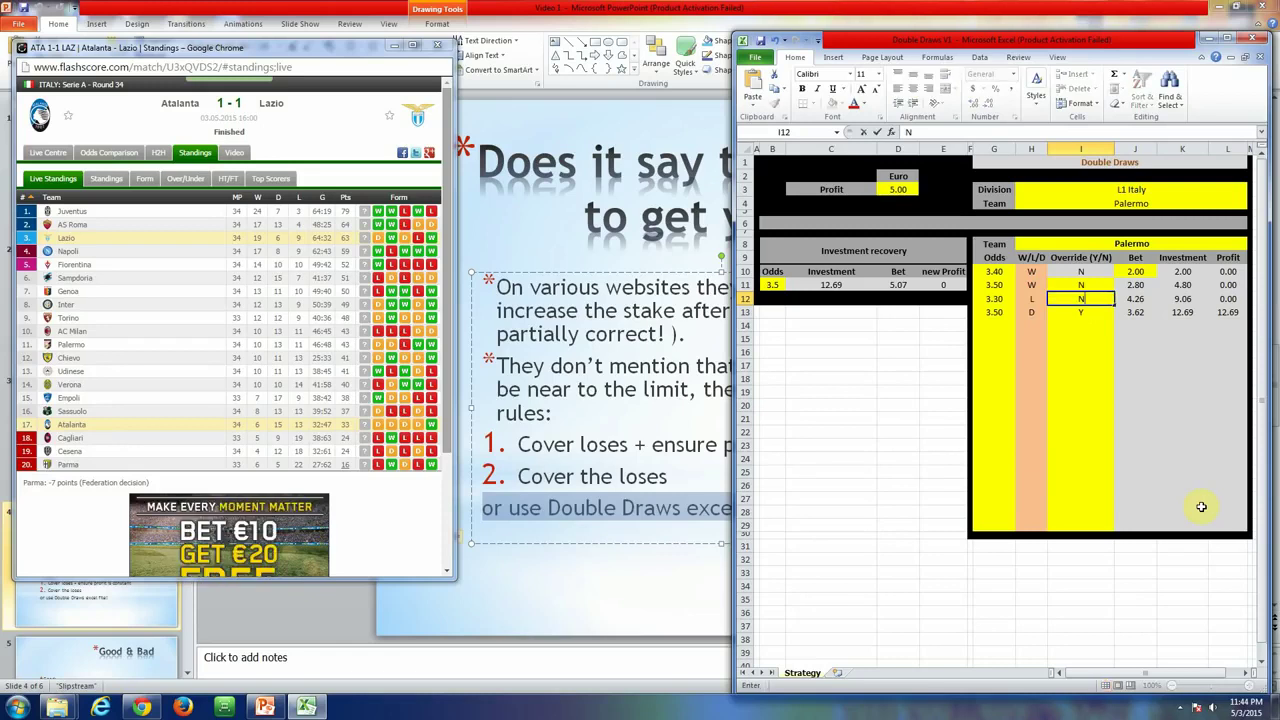
key(Return)
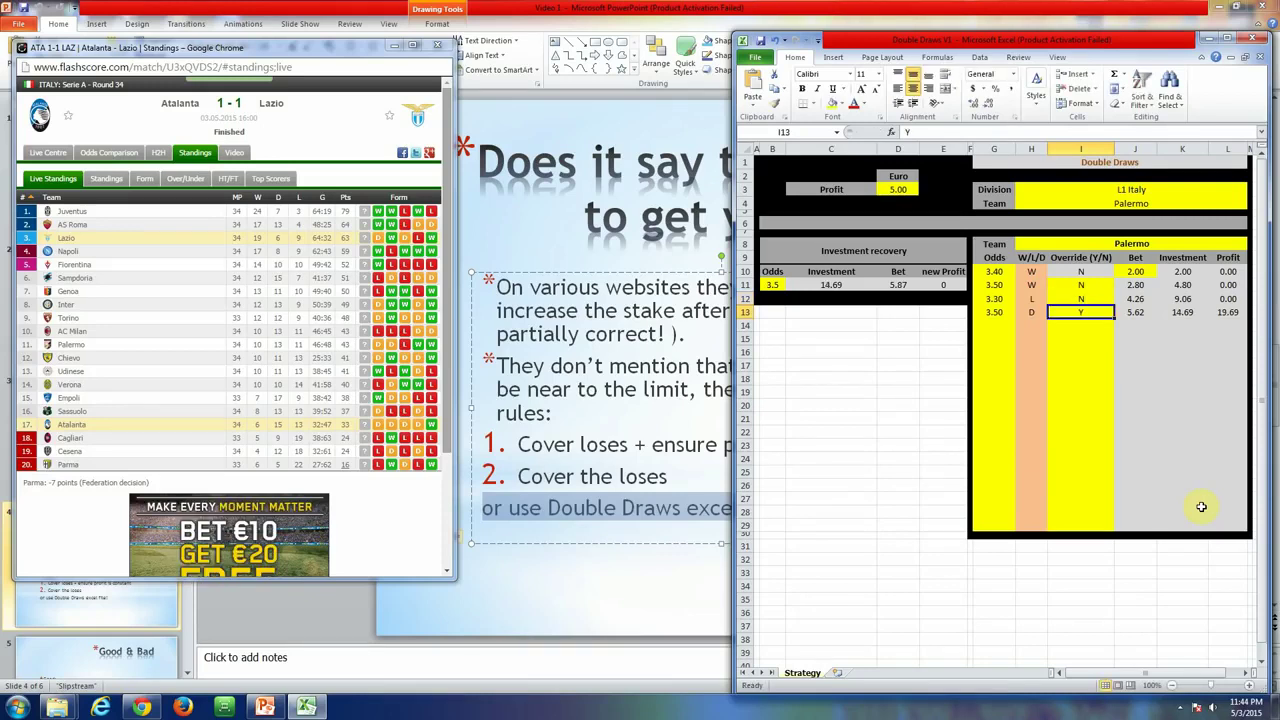
key(Right)
key(Right)
key(Right)
key(Left)
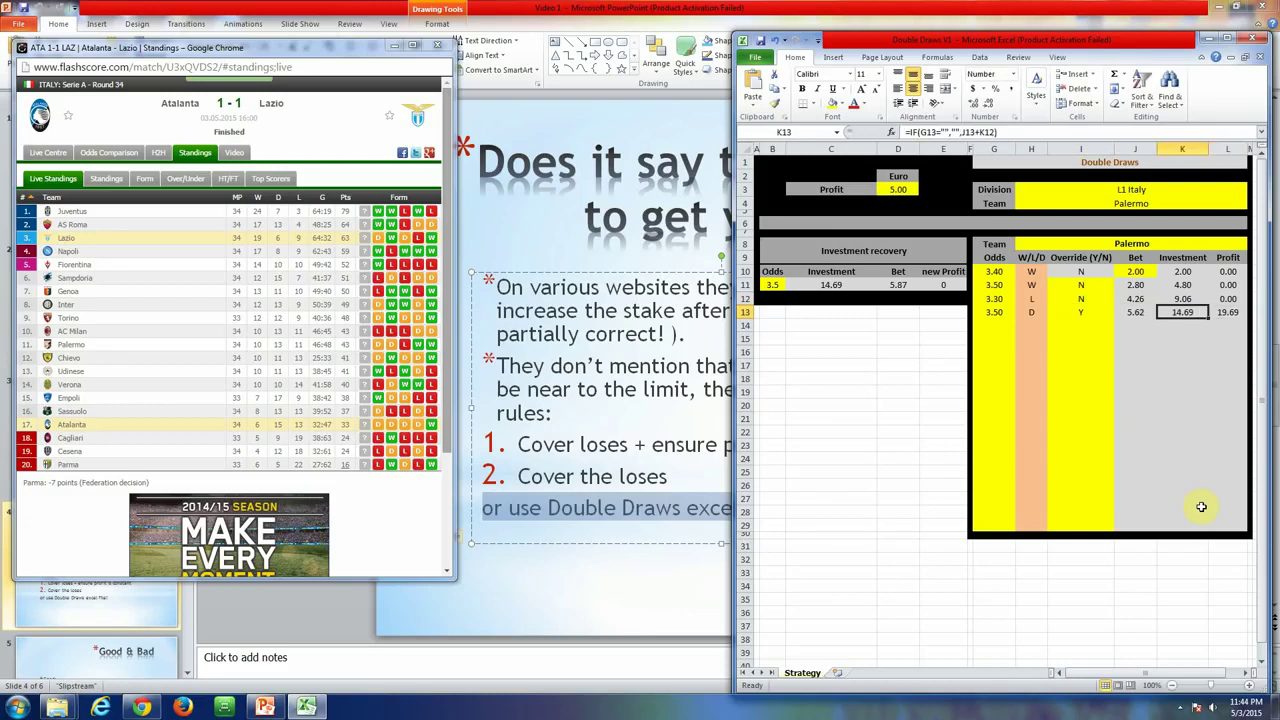
key(Up)
key(Down)
key(Right)
key(Left)
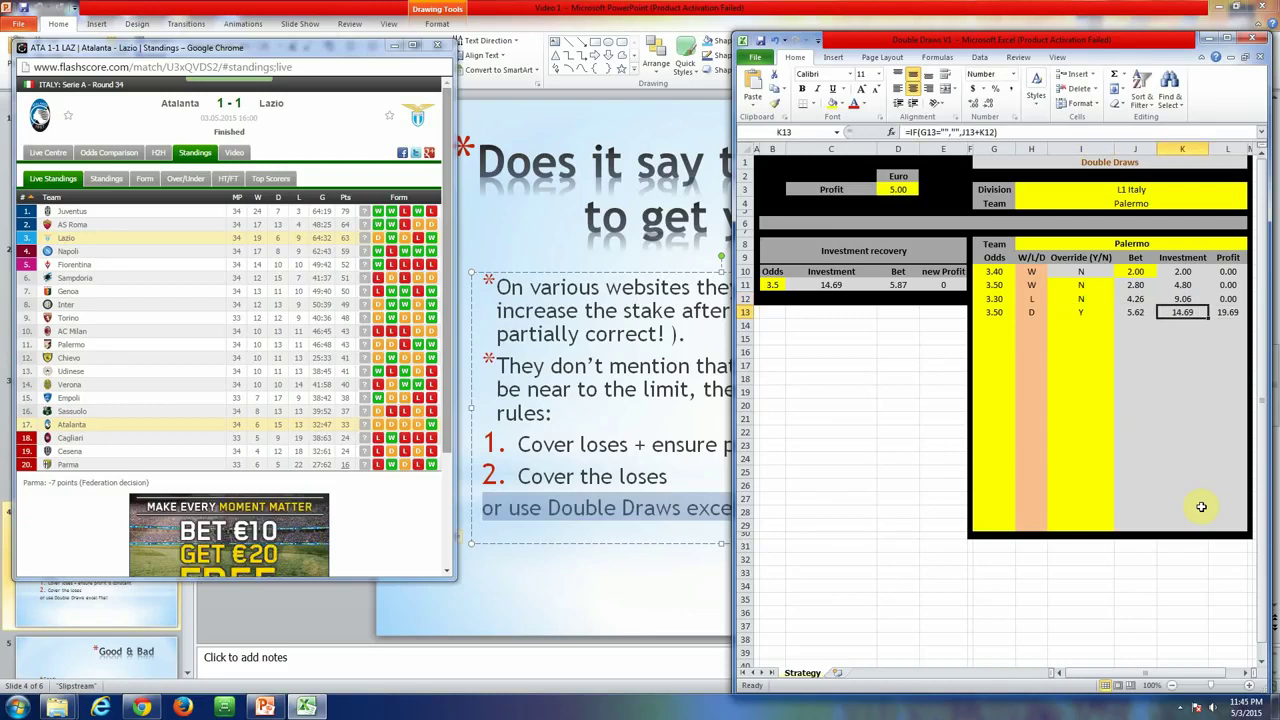
Review the matches' override flags and the target profit cell D3
key(Right)
key(Left)
key(Left)
key(Left)
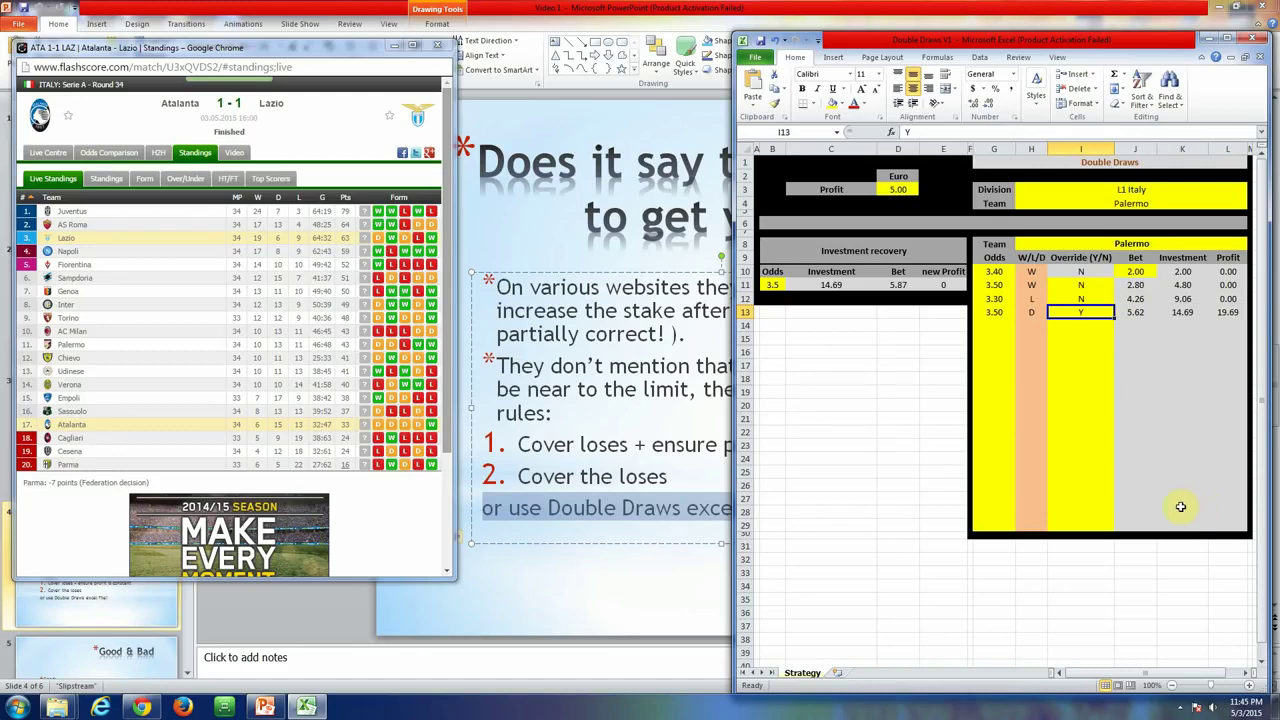
click(1078, 322)
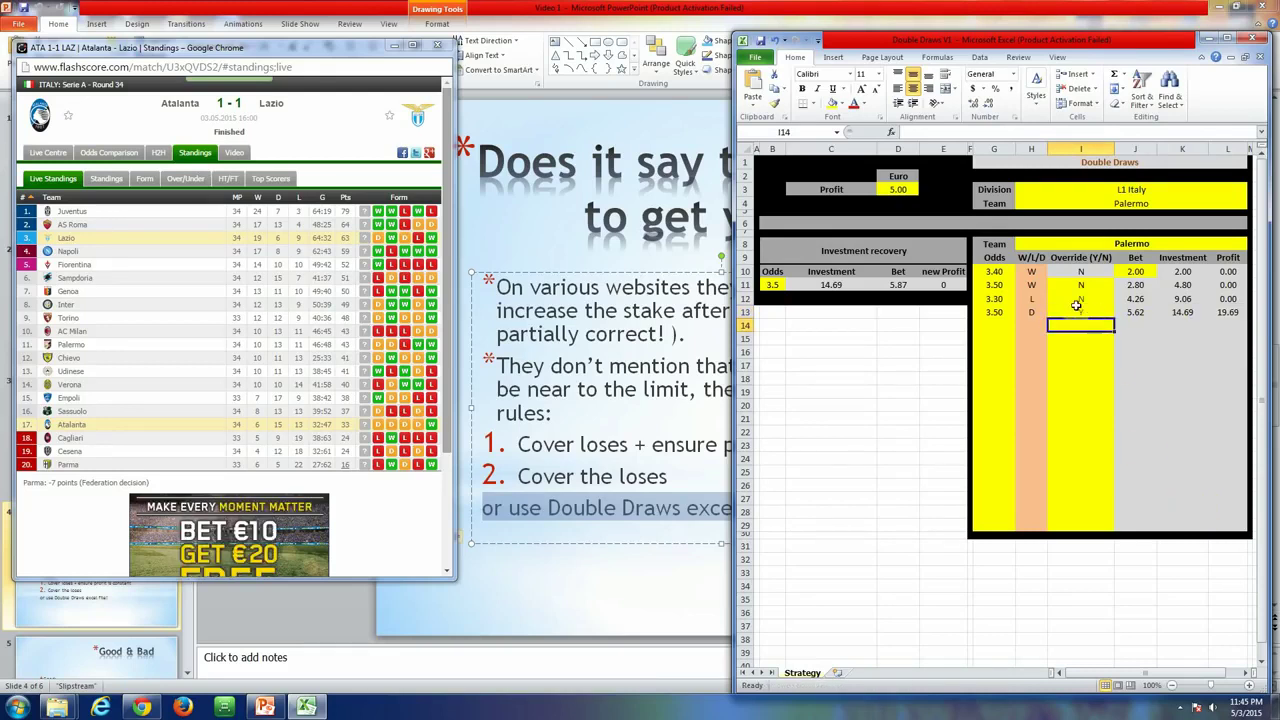
drag(1080, 271, 1080, 313)
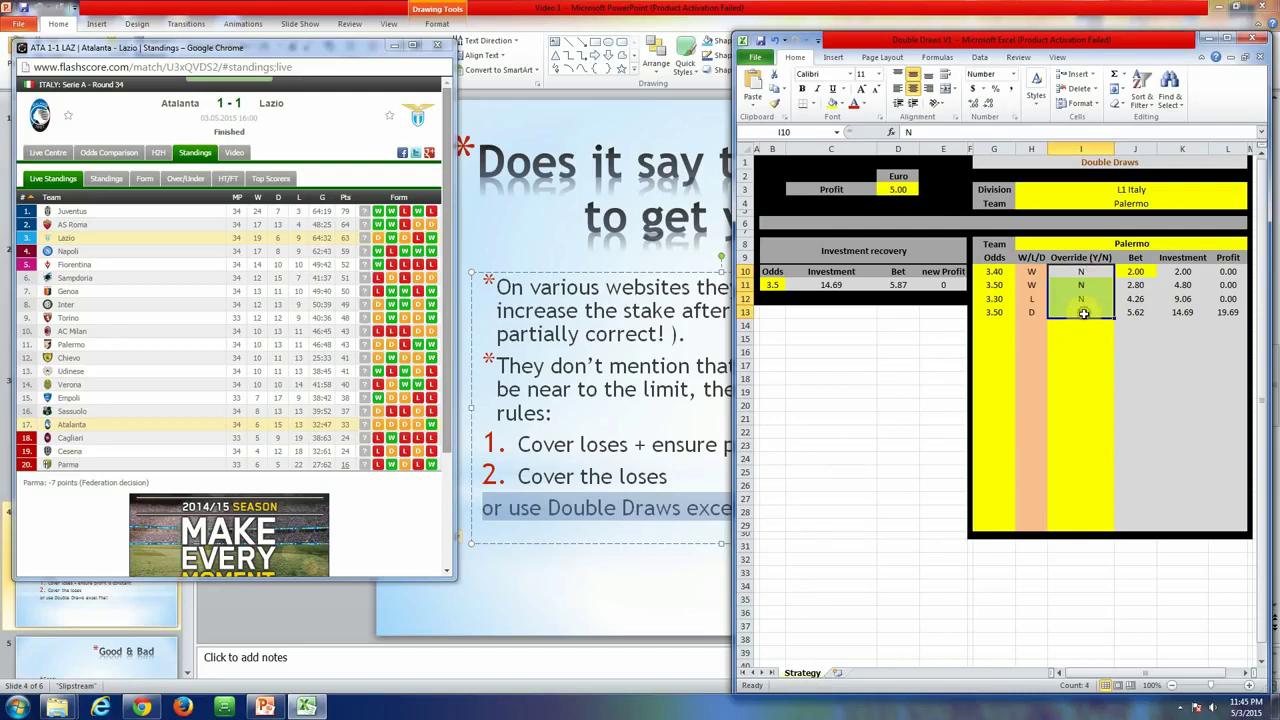
click(897, 190)
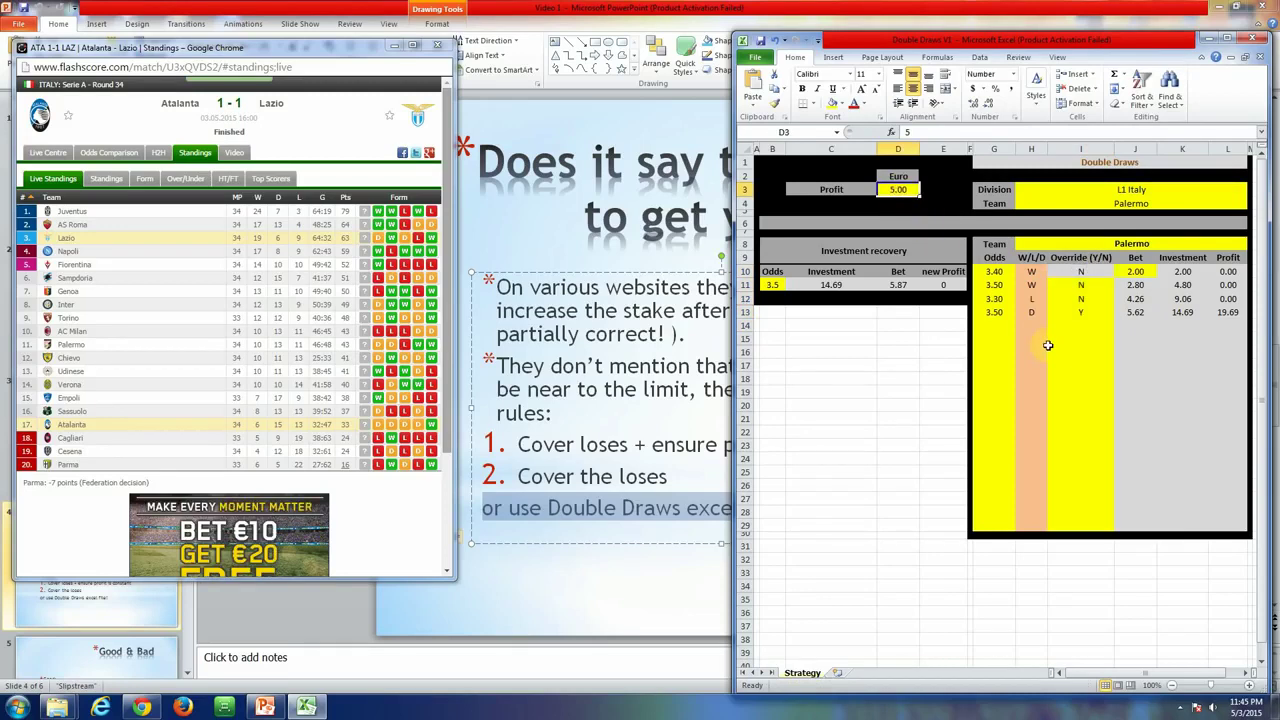
click(1082, 314)
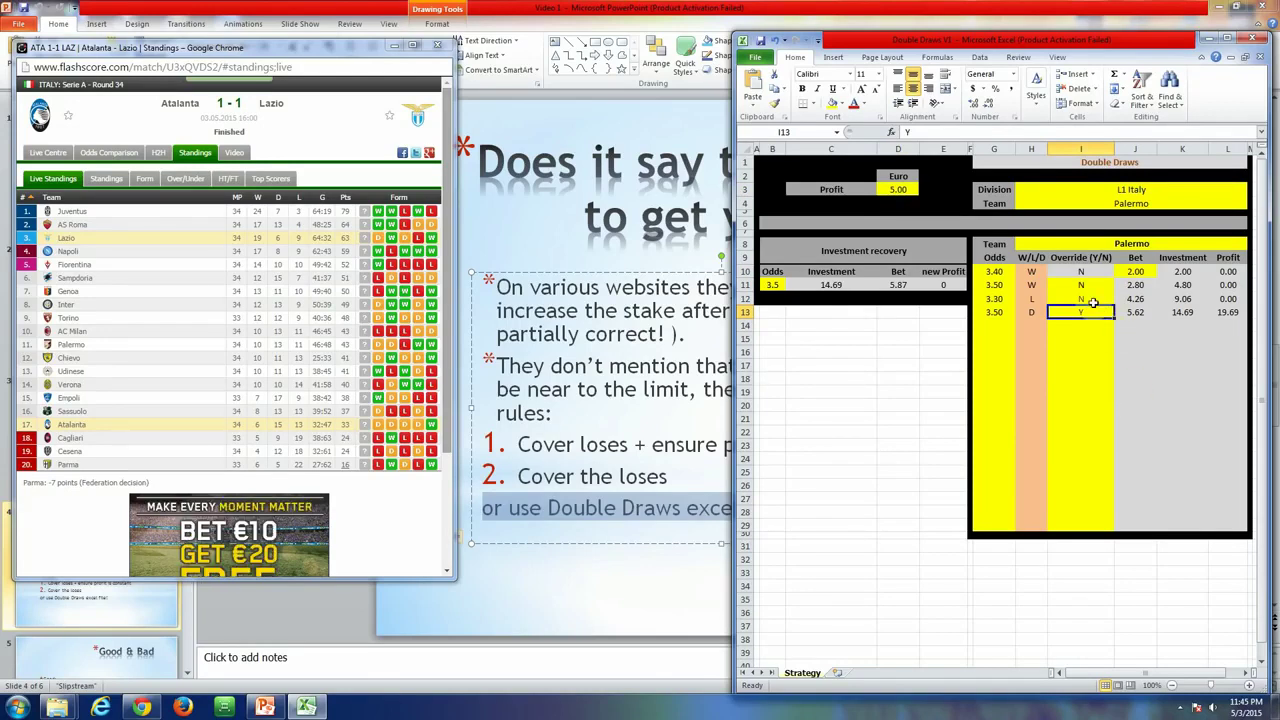
Set D3 to 3 and inspect the fourth match's 11.06 investment and 14.06 profit formulas
click(905, 188)
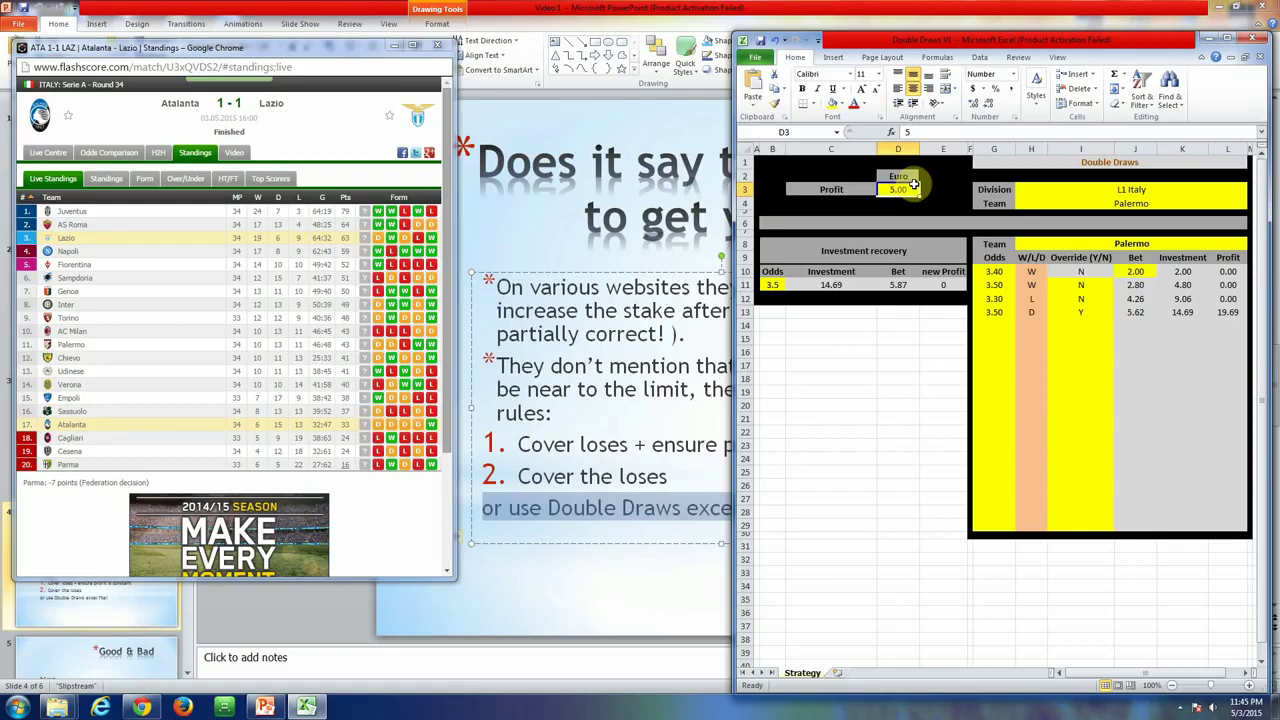
text(3)
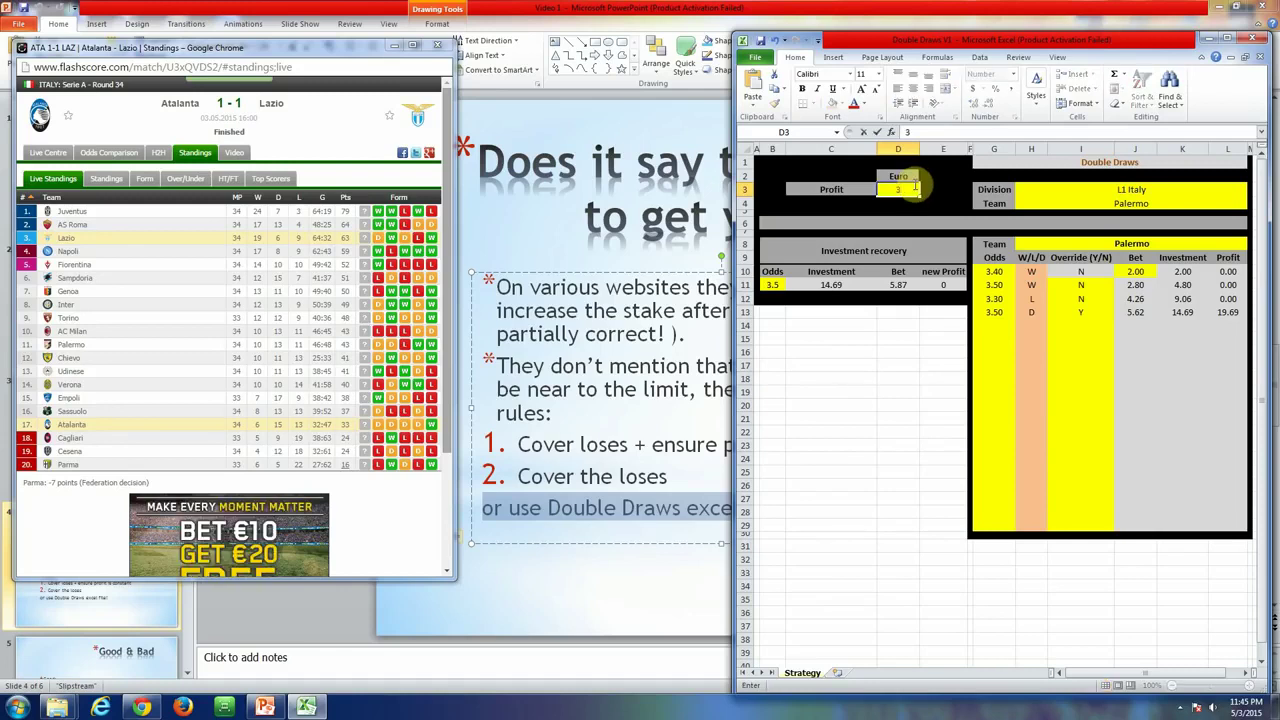
key(Return)
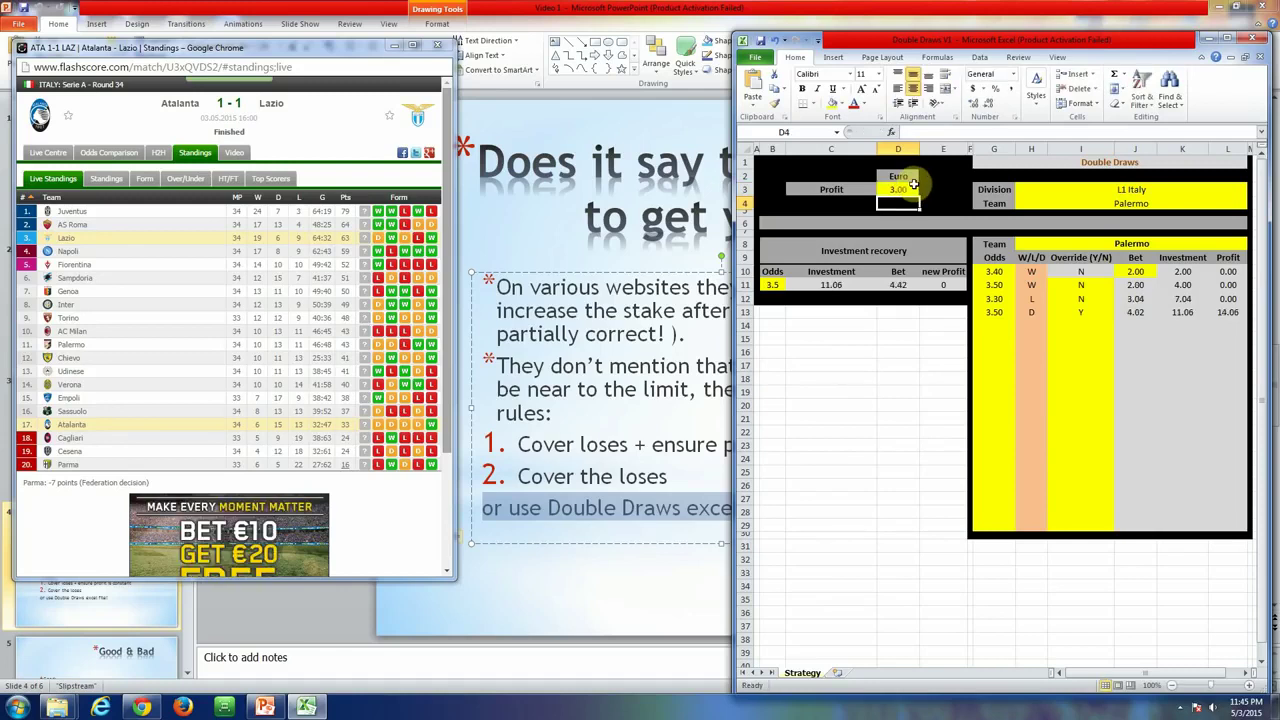
click(1191, 318)
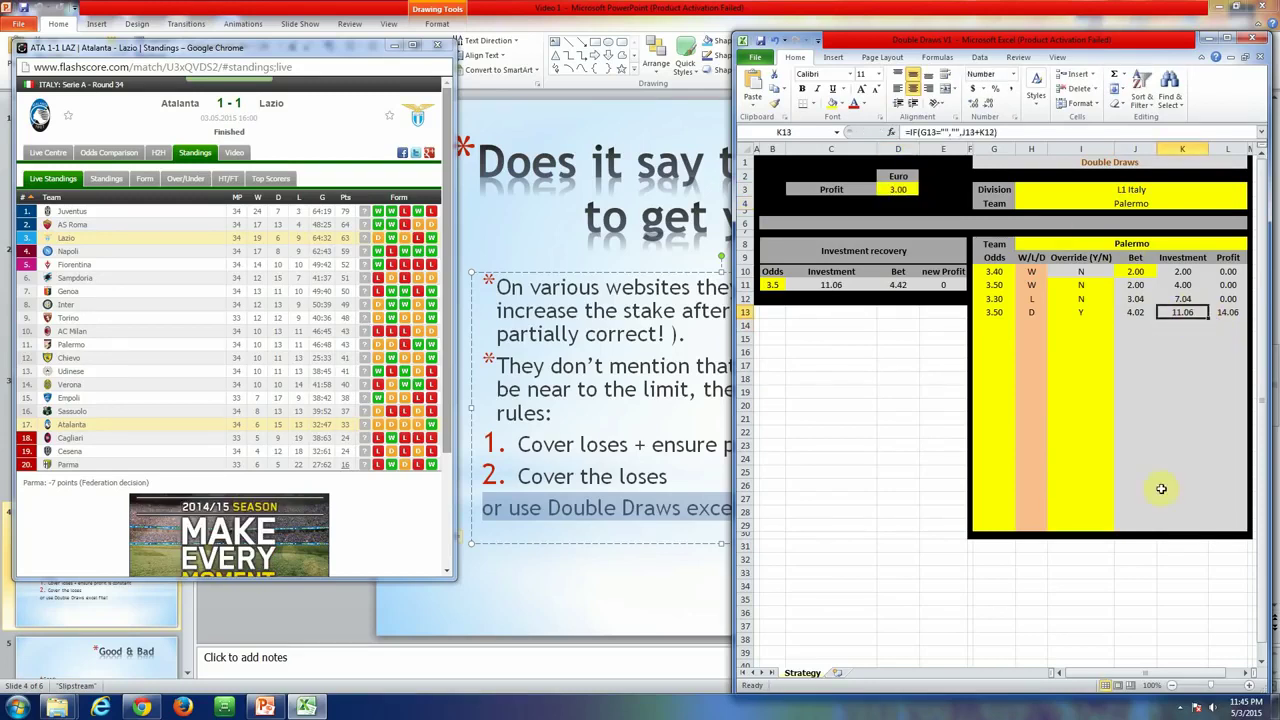
key(Right)
click(1172, 312)
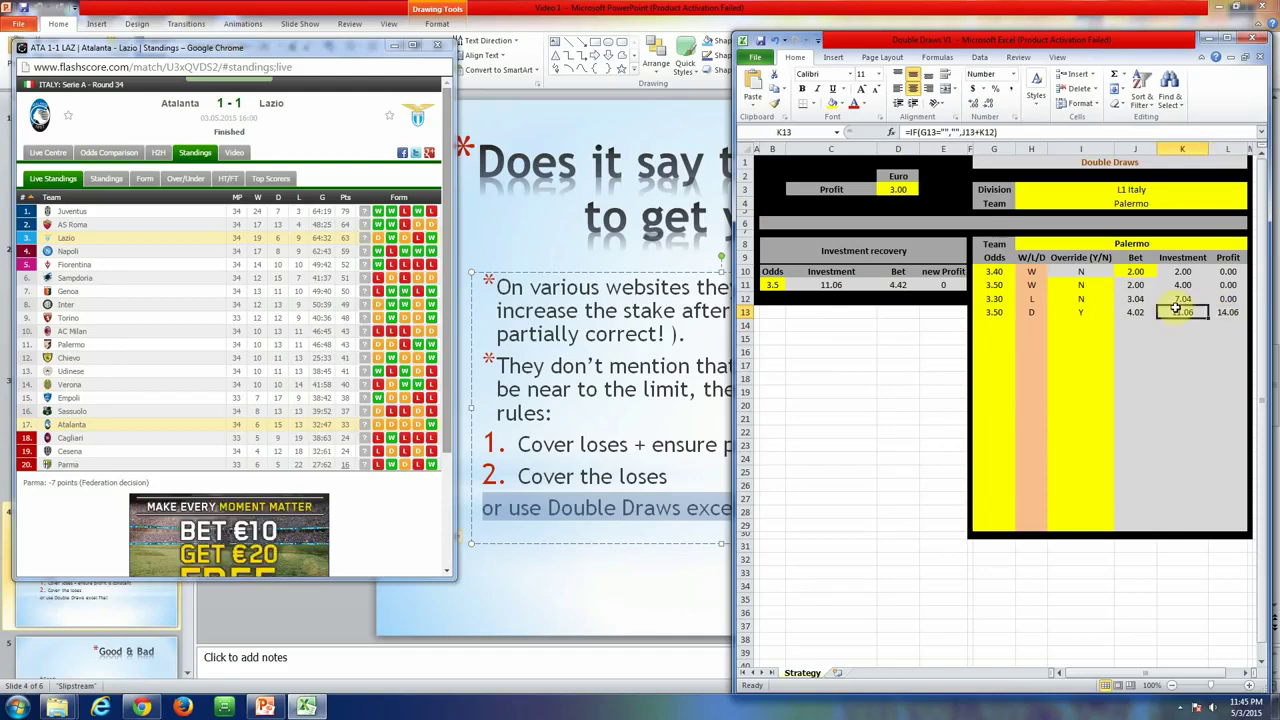
click(1226, 312)
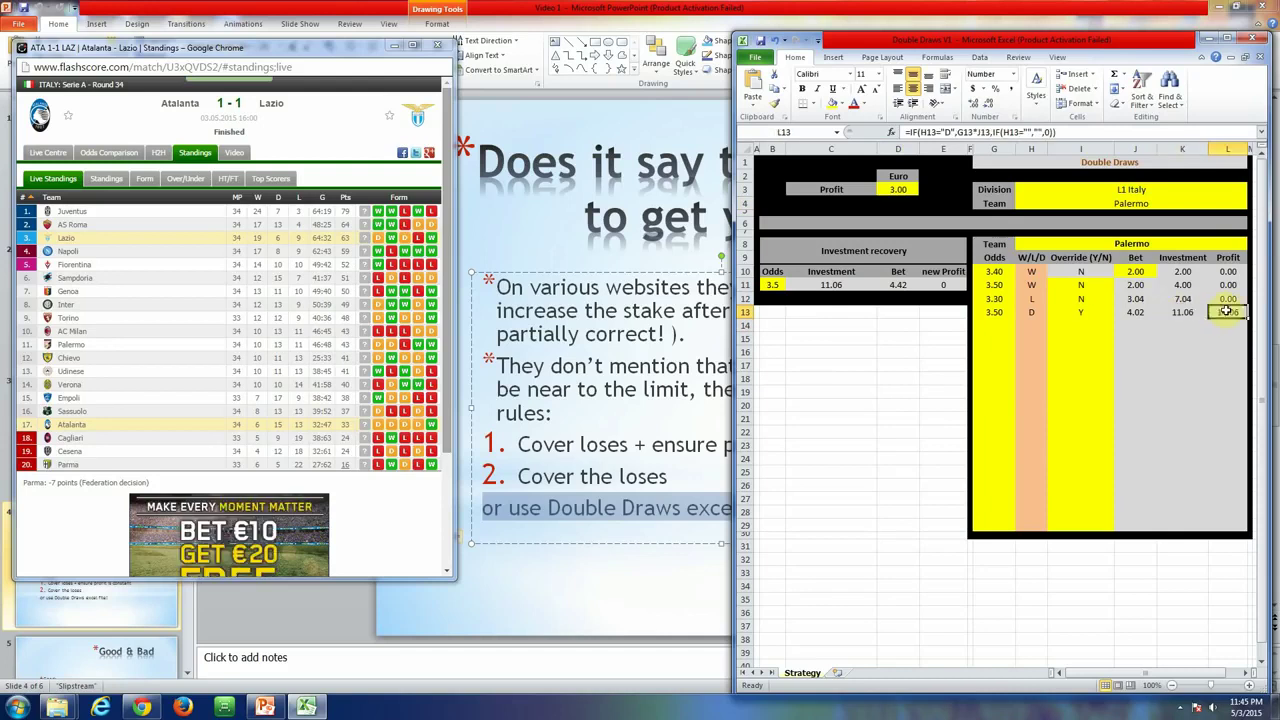
click(895, 188)
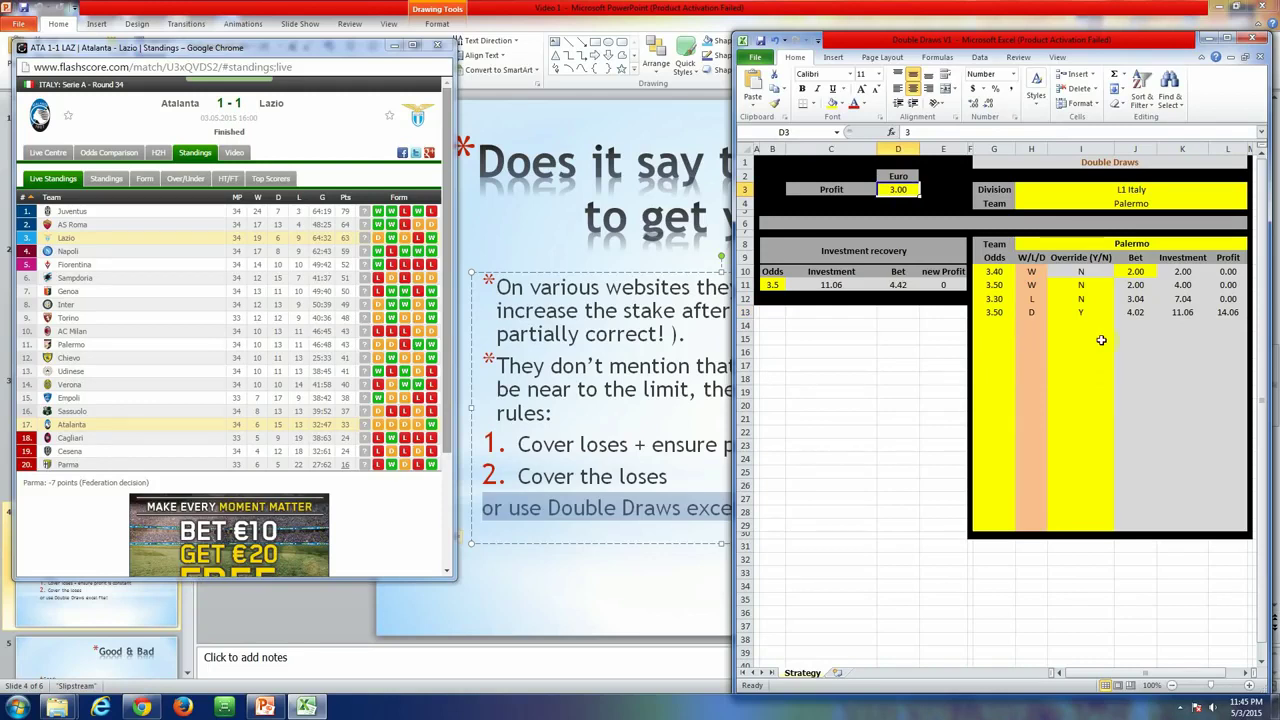
click(1135, 271)
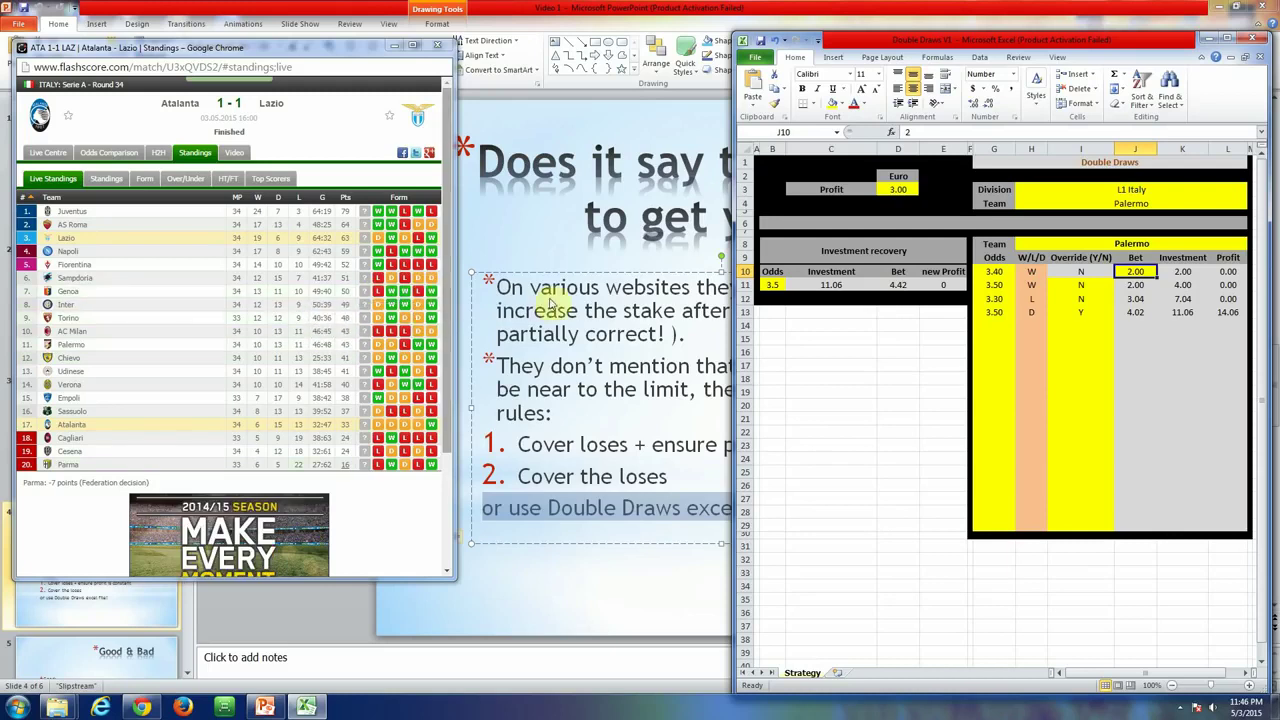
Enter L as the result in H13 and H14
click(1043, 311)
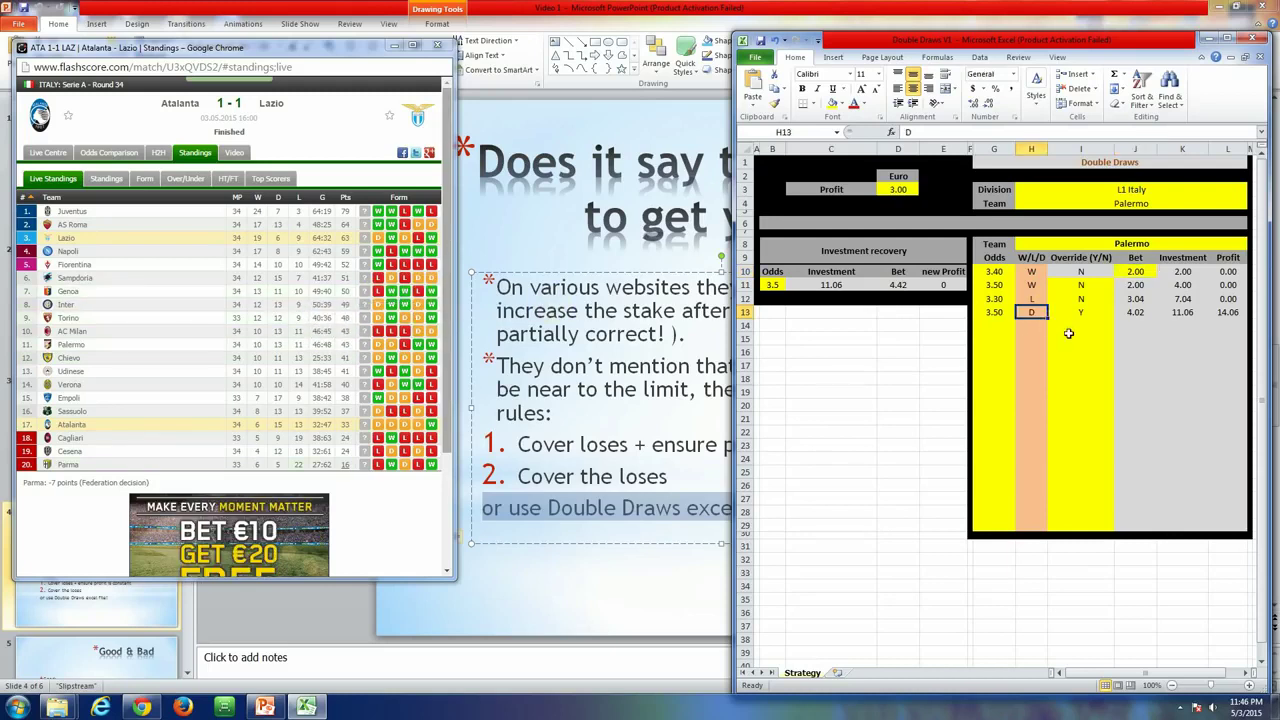
text(L)
key(Return)
text(L)
key(Return)
Set override Y in I14, then go back to the stray extra Y in I15
key(Right)
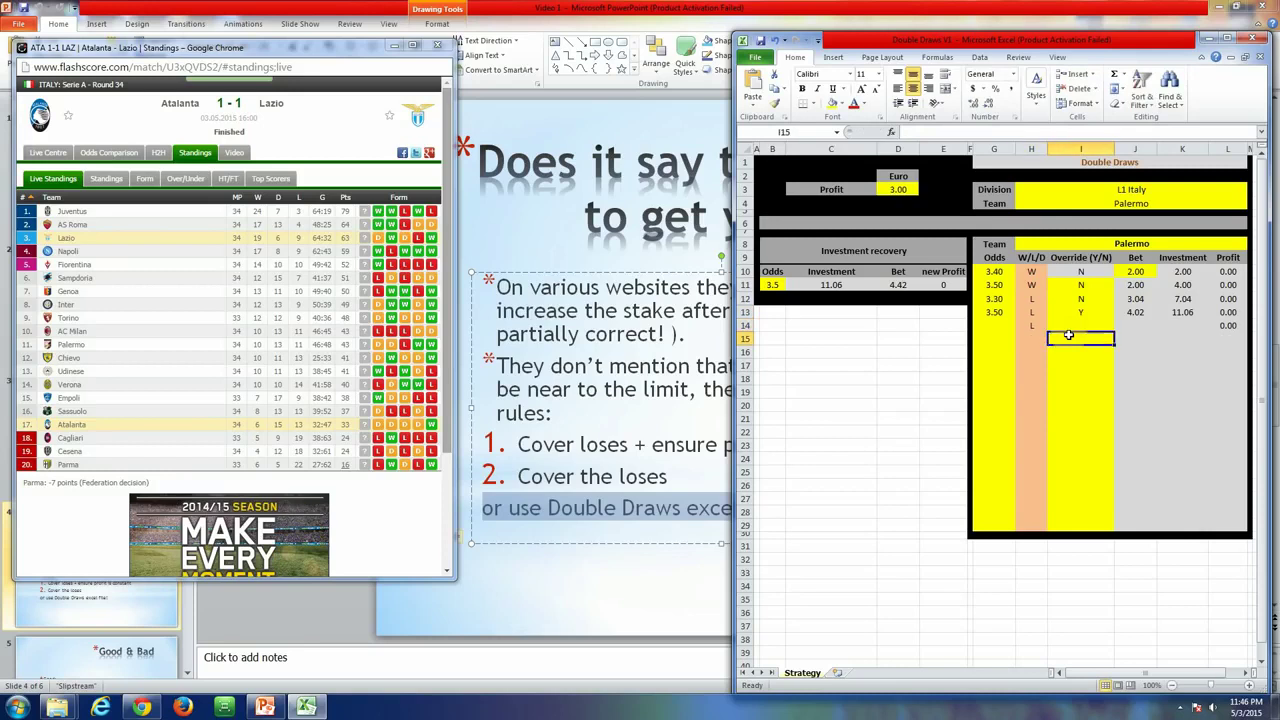
key(Up)
text(Y)
key(Return)
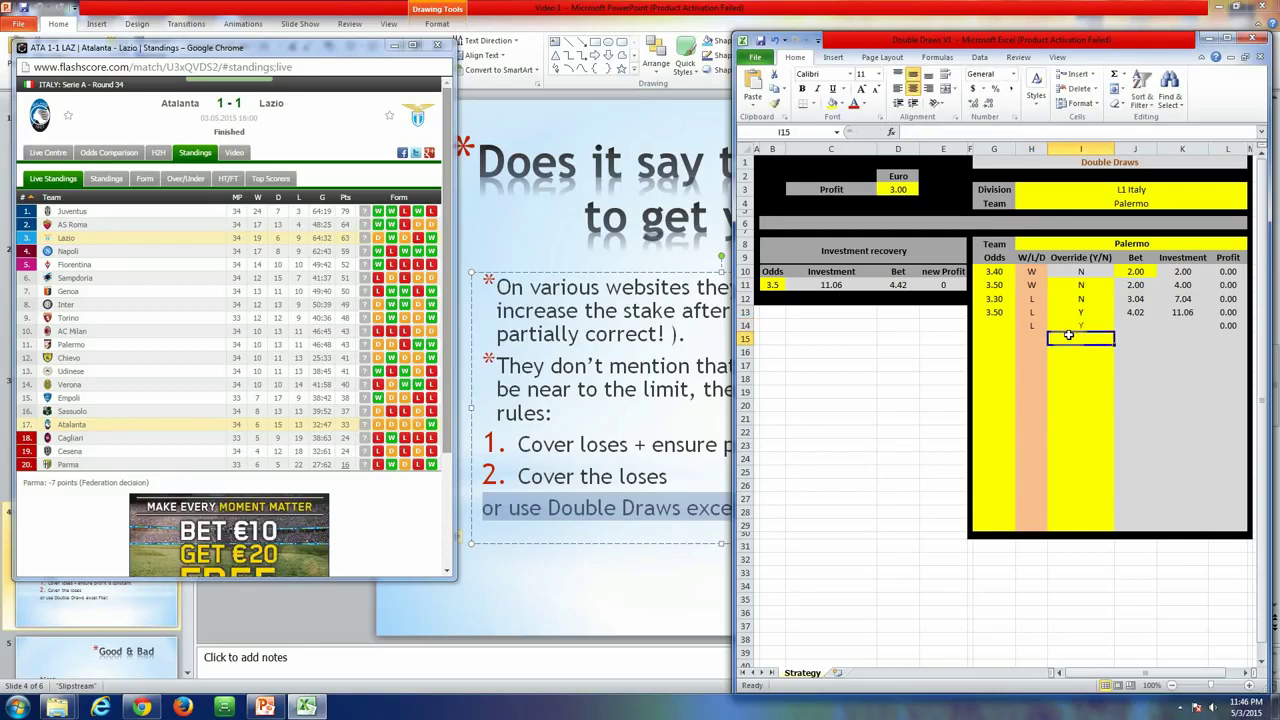
text(Y)
key(Return)
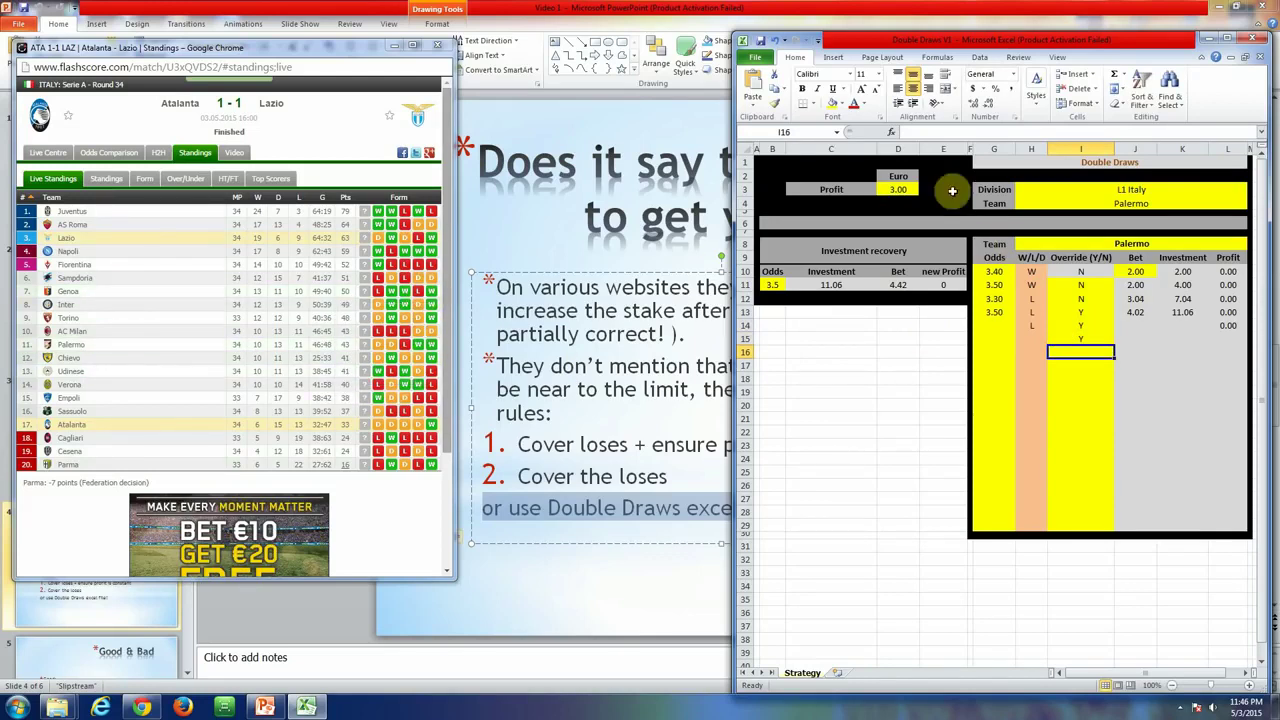
click(905, 189)
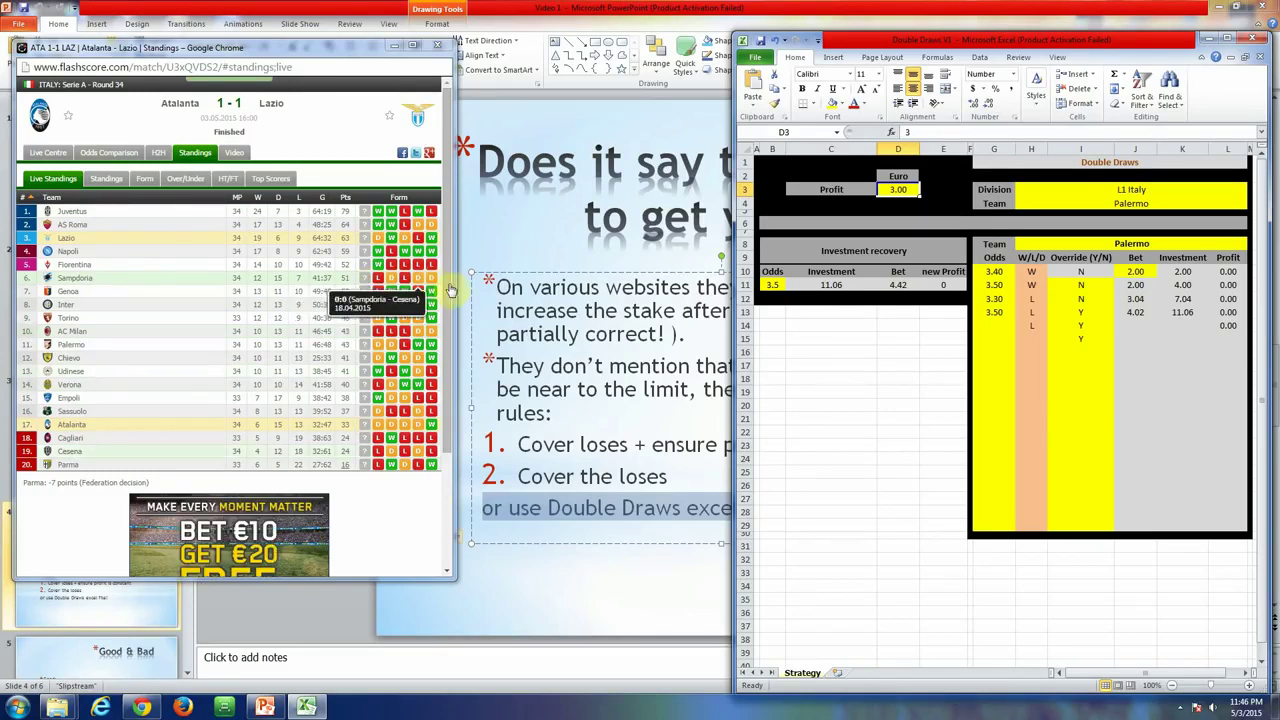
click(1088, 339)
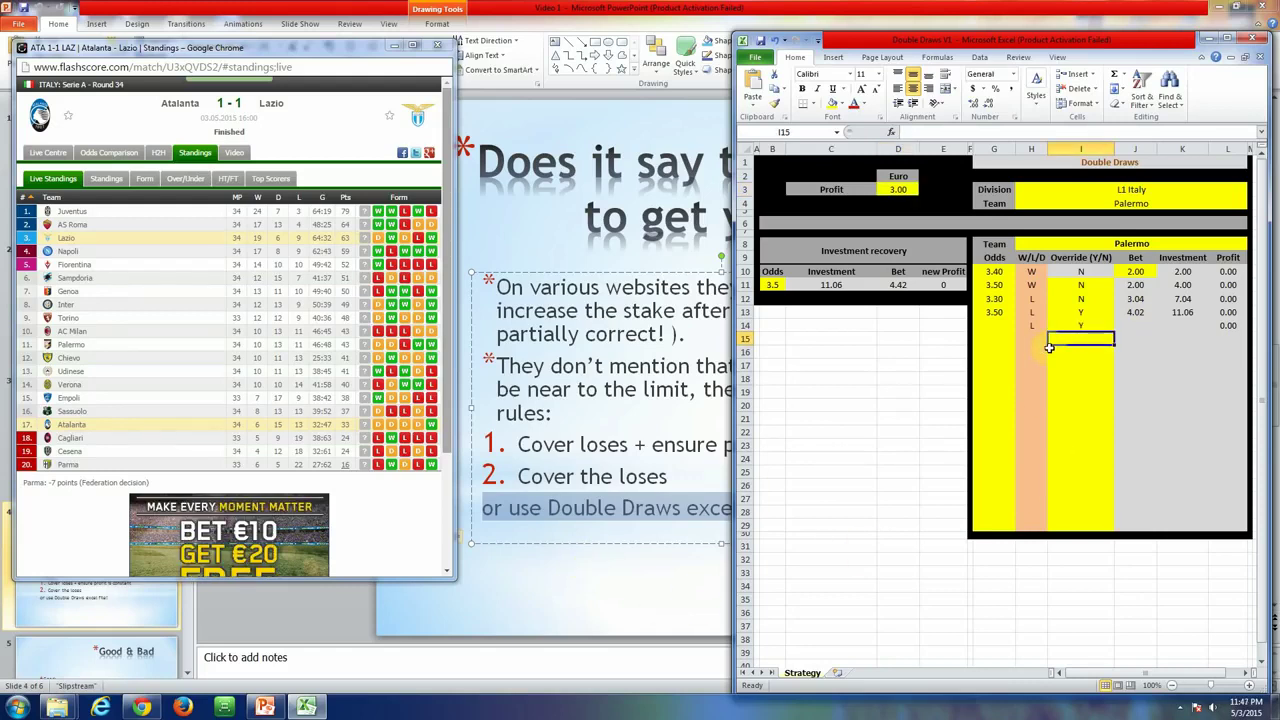
key(Up)
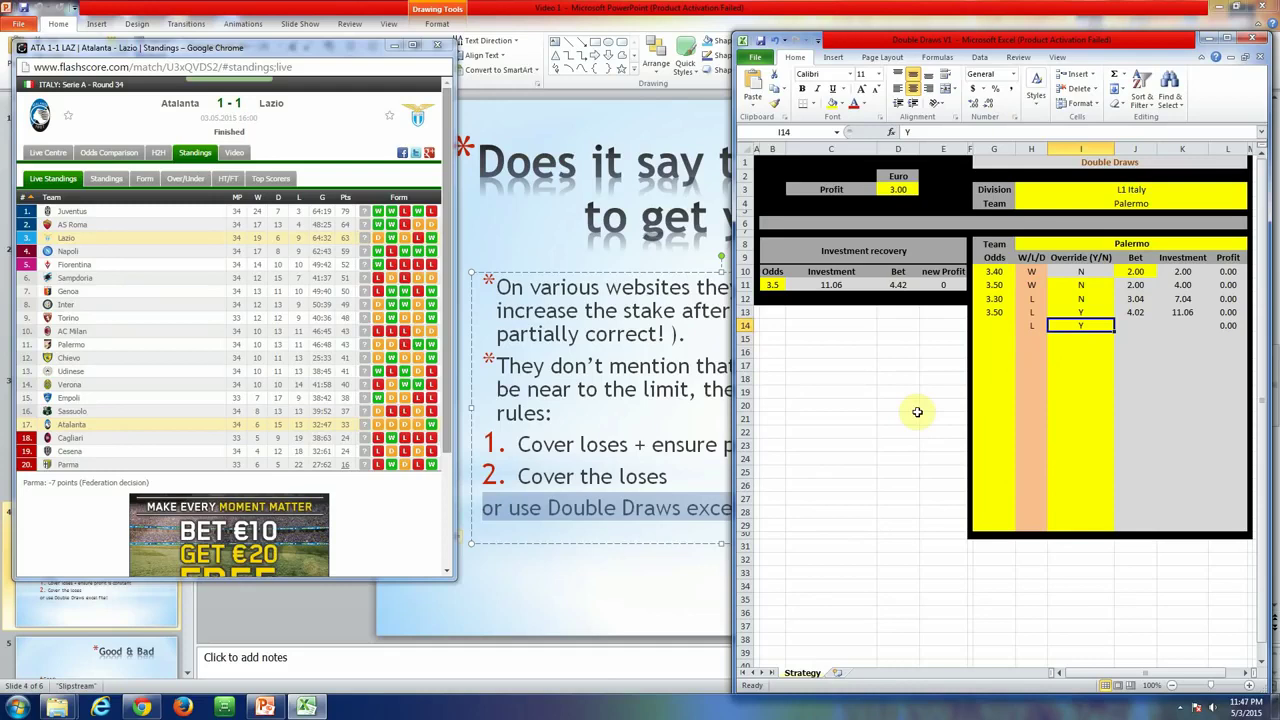
Bring PowerPoint's slide 4 on staking rules and the Double Draws file to the front
click(700, 543)
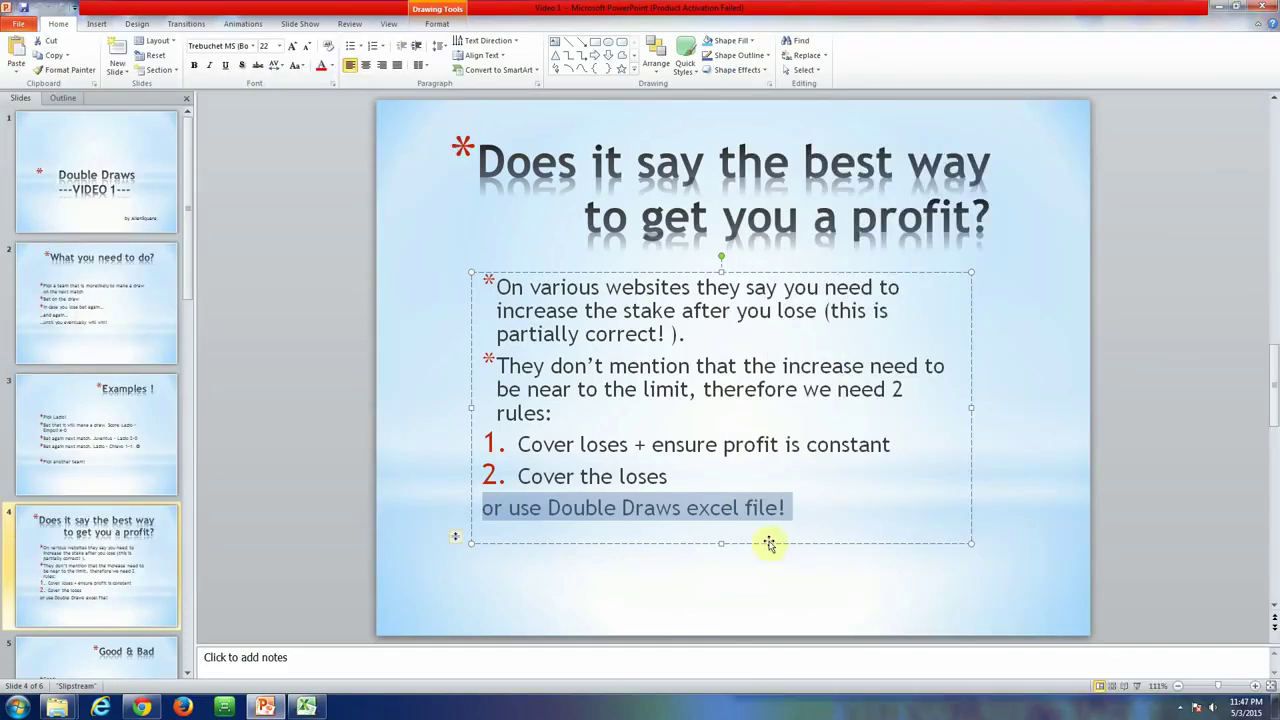